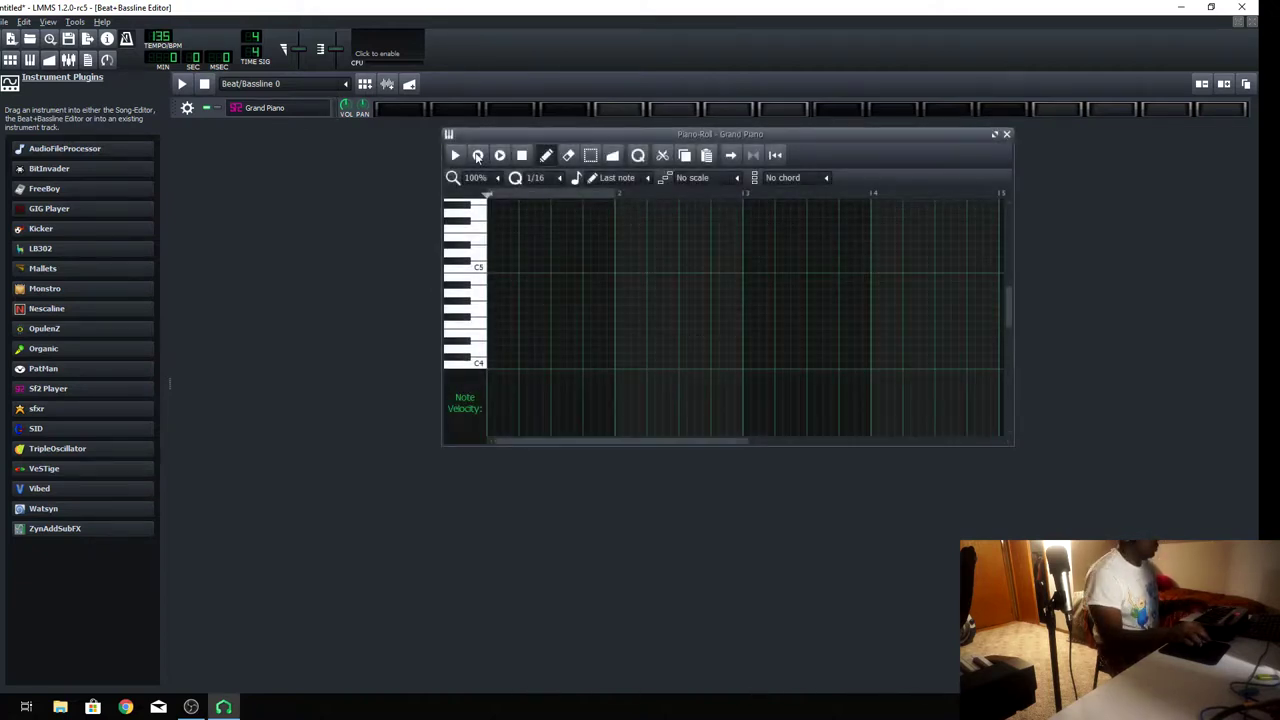
# Record a chord progression for the Grand Piano track in the piano roll, then play the beat back
pyautogui.click(478, 156)
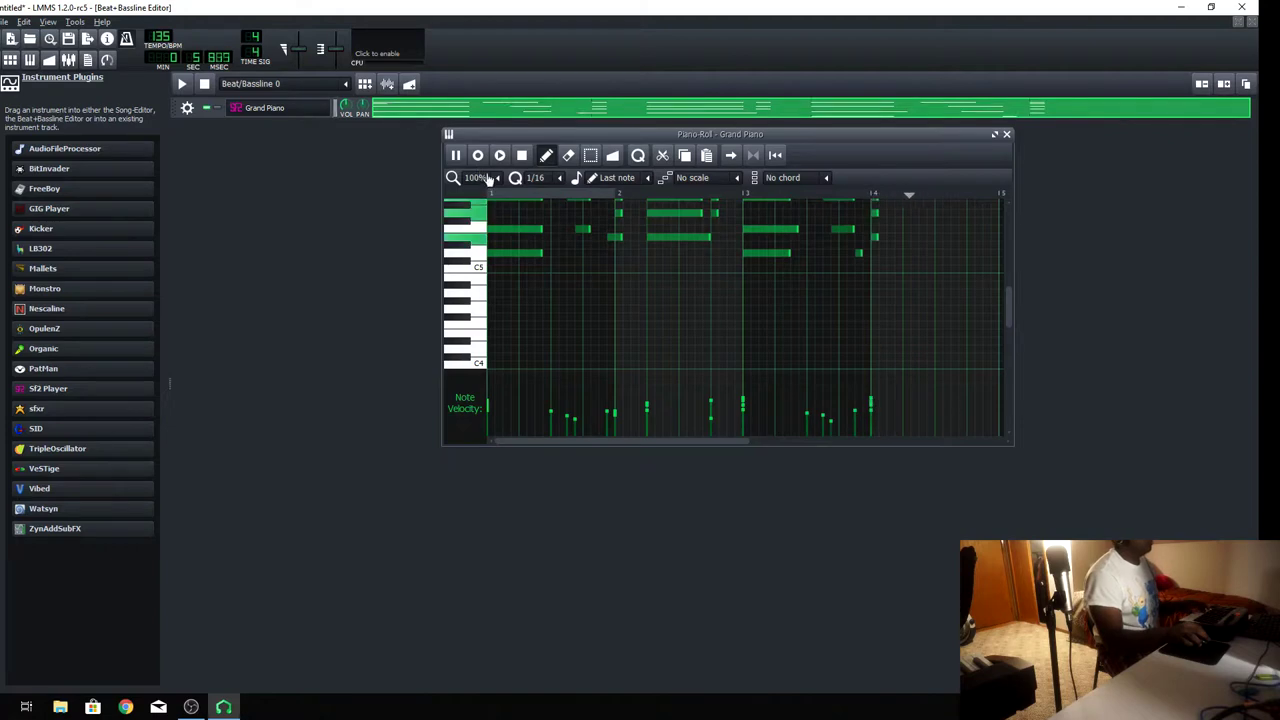
pyautogui.click(522, 156)
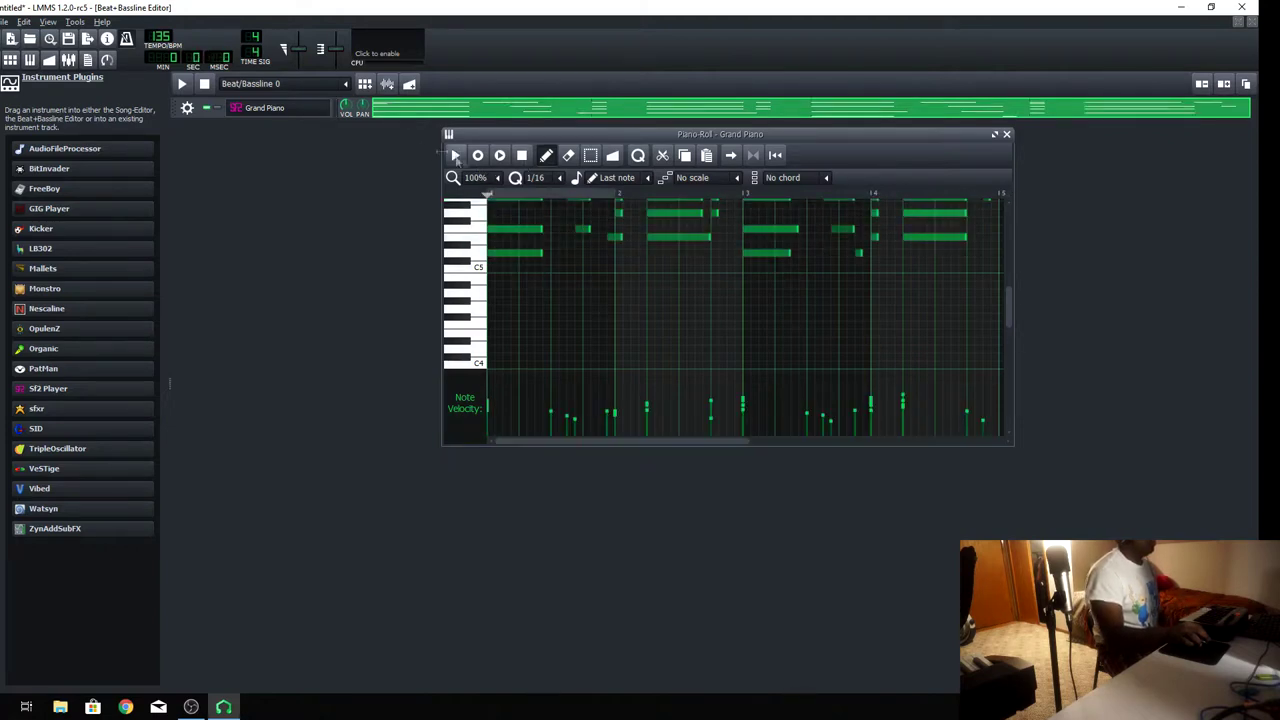
pyautogui.click(436, 152)
pyautogui.click(177, 84)
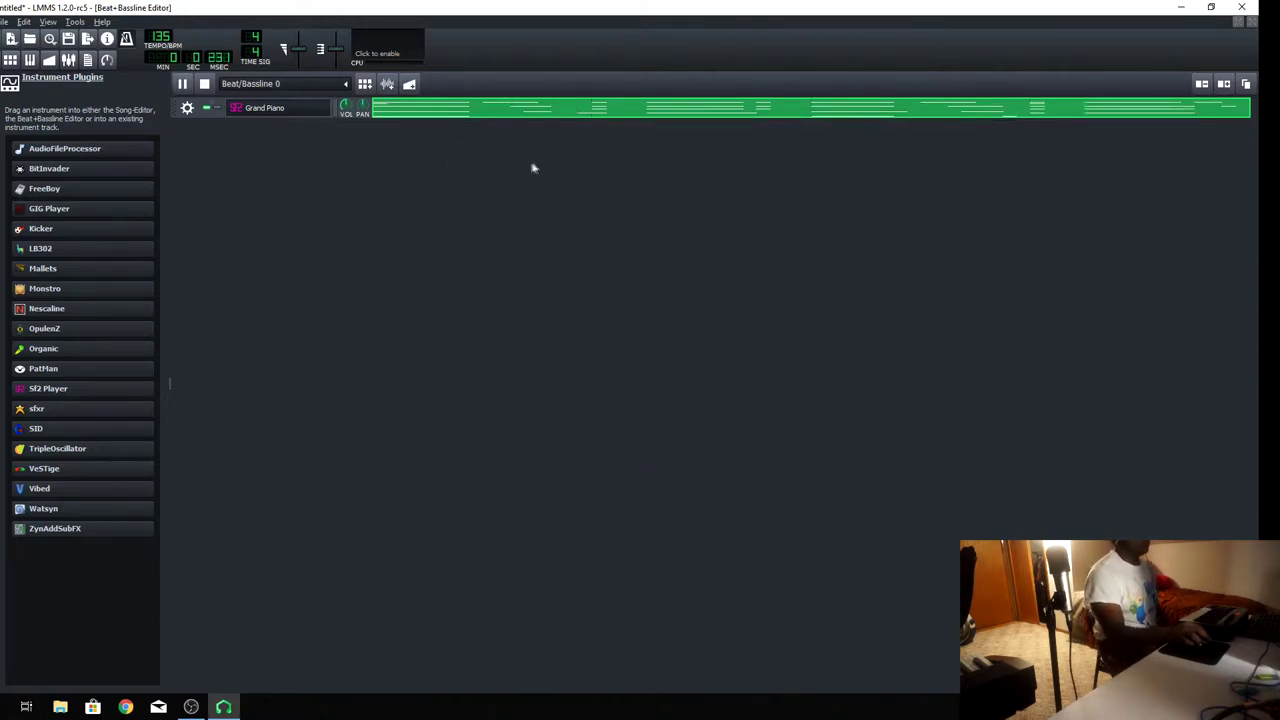
# Fix the timing and lengths of the stray Grand Piano notes near the ends of bars 1 and 3 in the piano roll
pyautogui.click(562, 115)
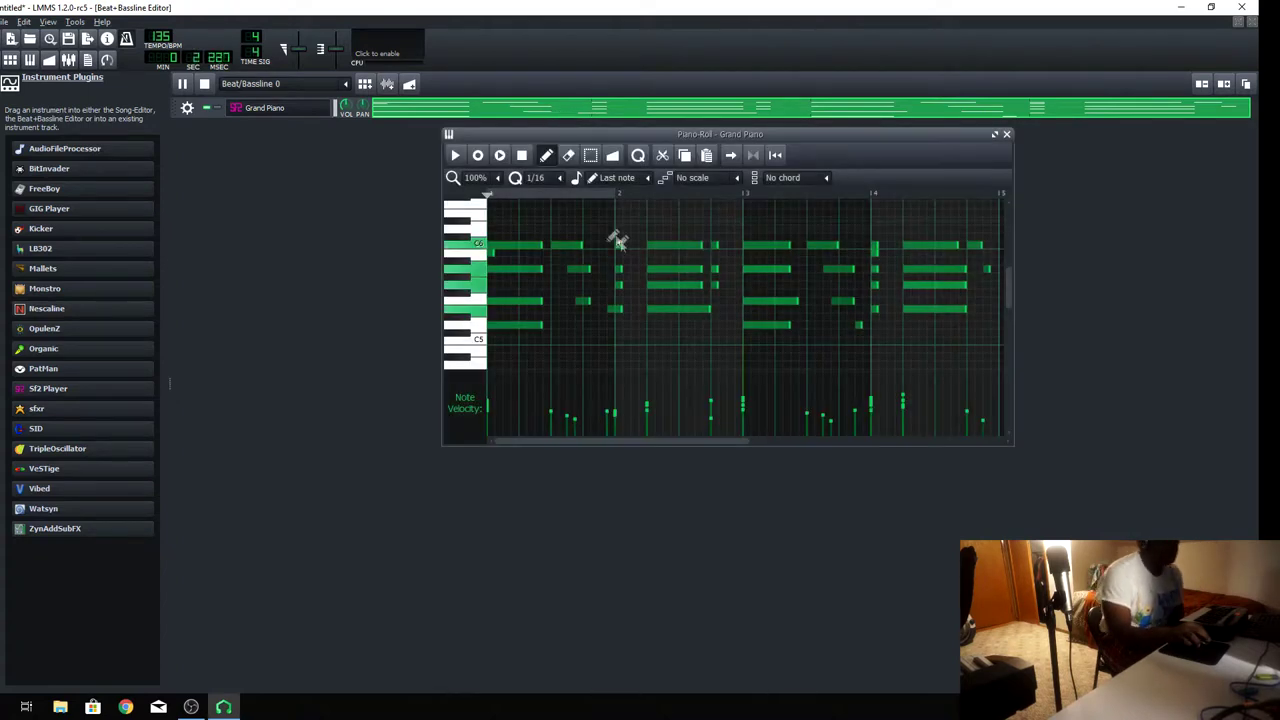
pyautogui.click(586, 301)
pyautogui.moveTo(606, 311); pyautogui.dragTo(616, 312)
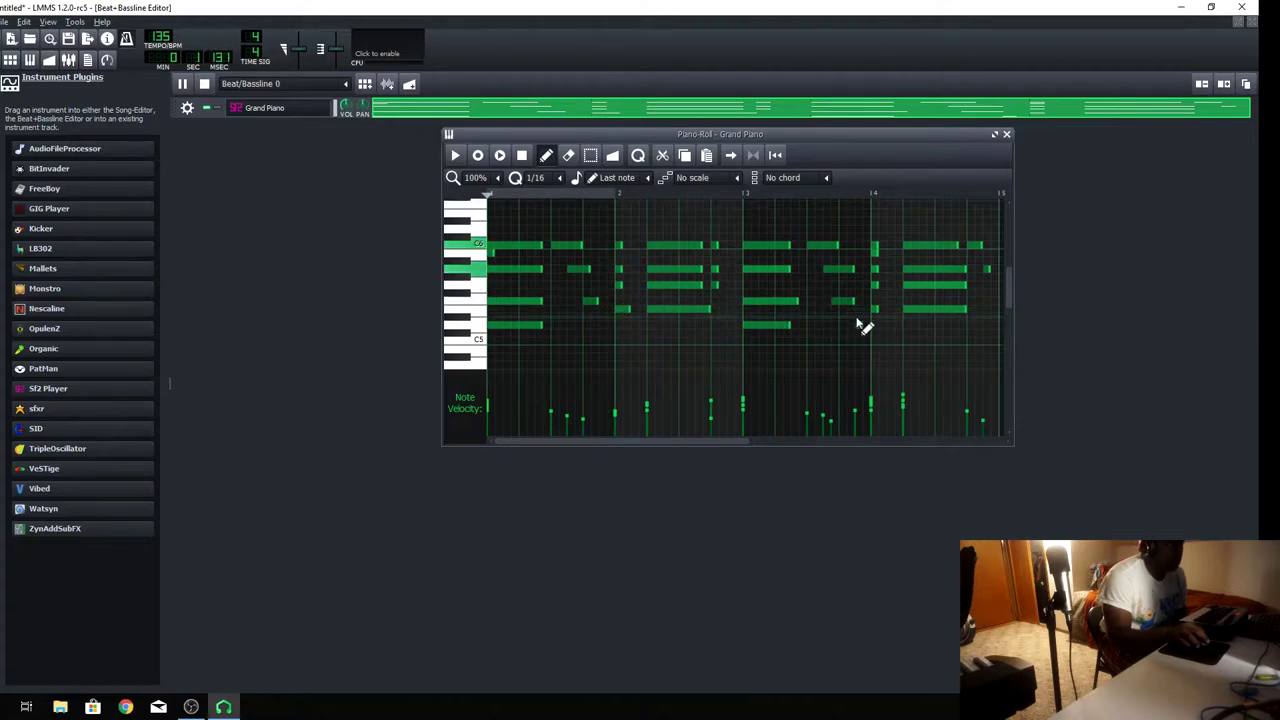
pyautogui.click(858, 324)
pyautogui.moveTo(852, 270); pyautogui.dragTo(815, 251)
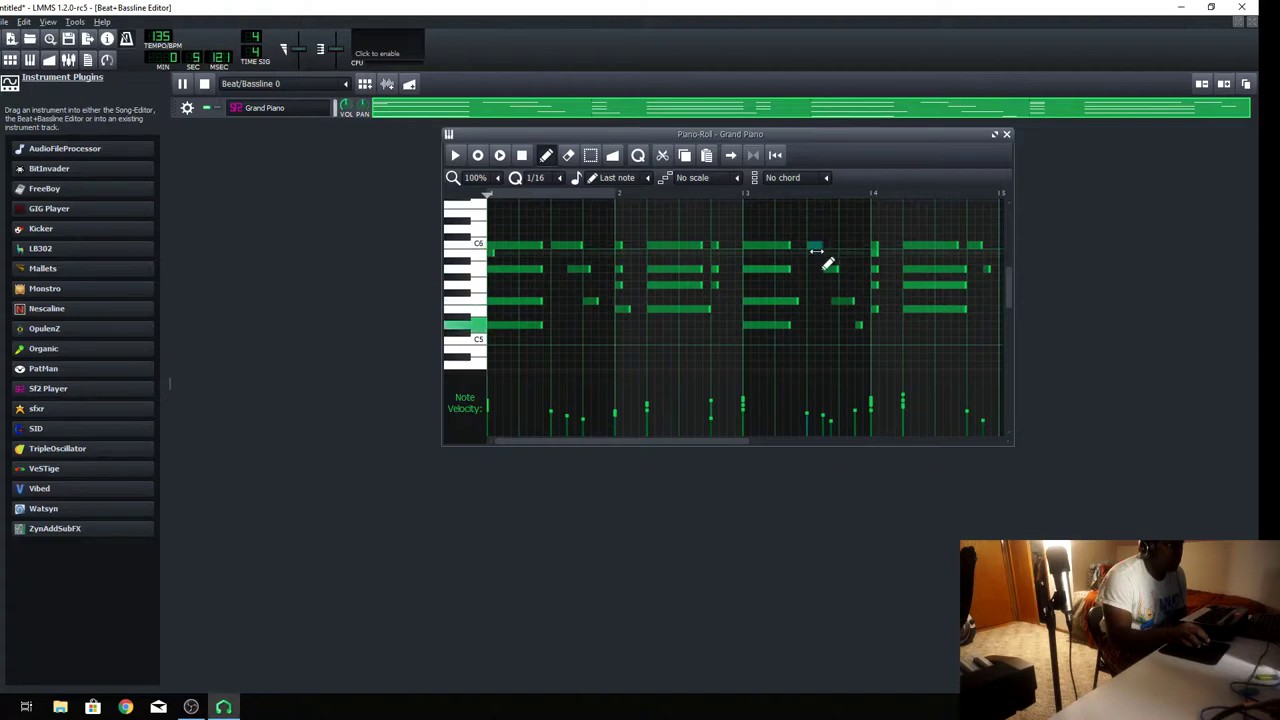
pyautogui.moveTo(843, 301); pyautogui.dragTo(851, 303)
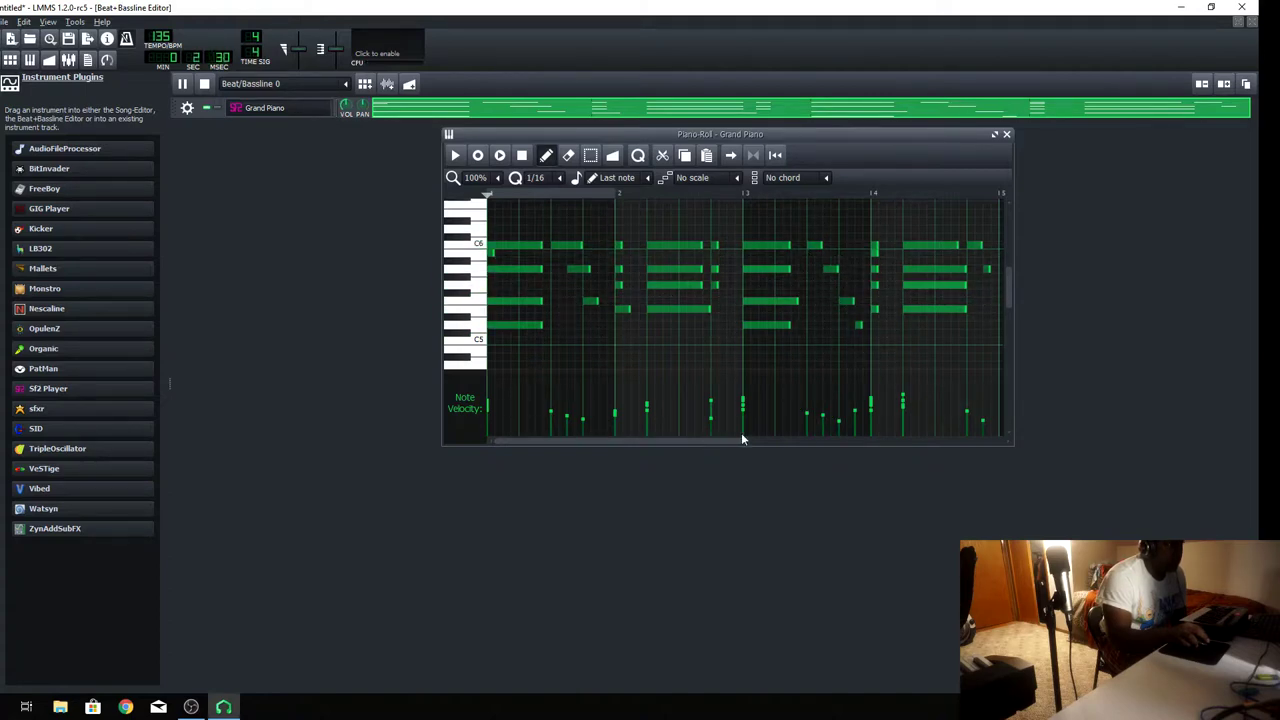
pyautogui.moveTo(715, 441); pyautogui.dragTo(814, 442)
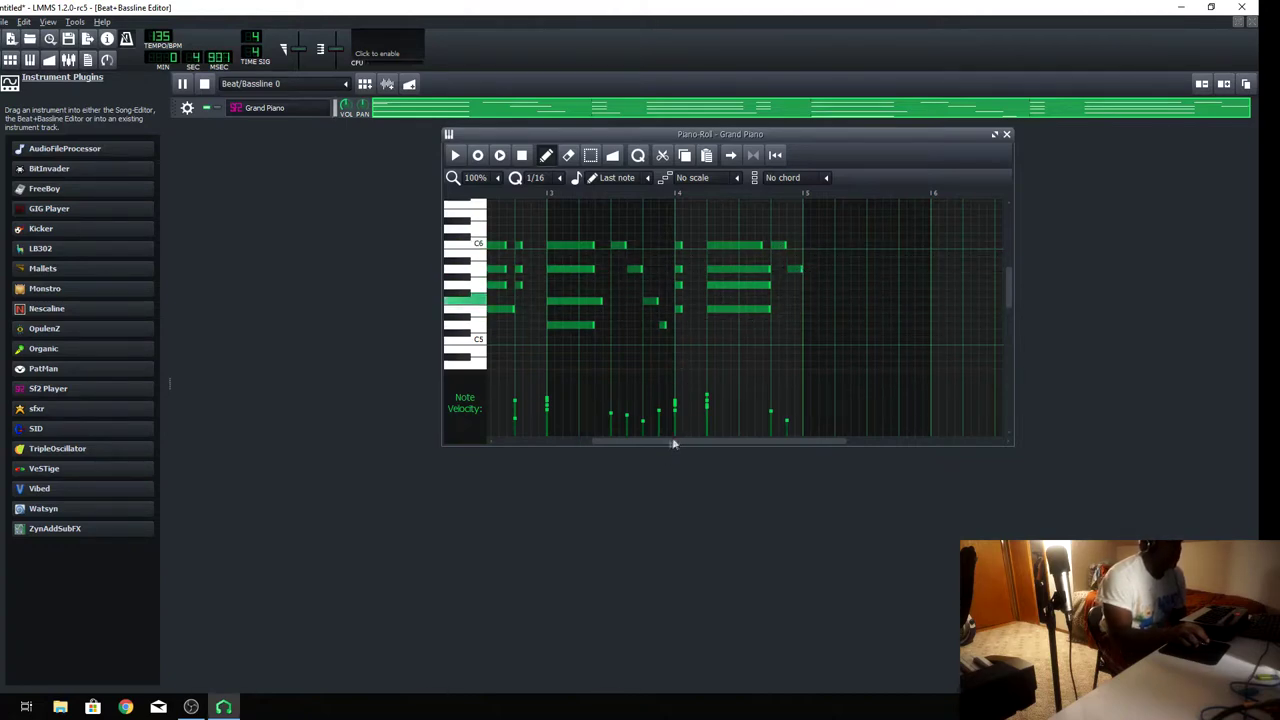
pyautogui.moveTo(648, 437); pyautogui.dragTo(508, 430)
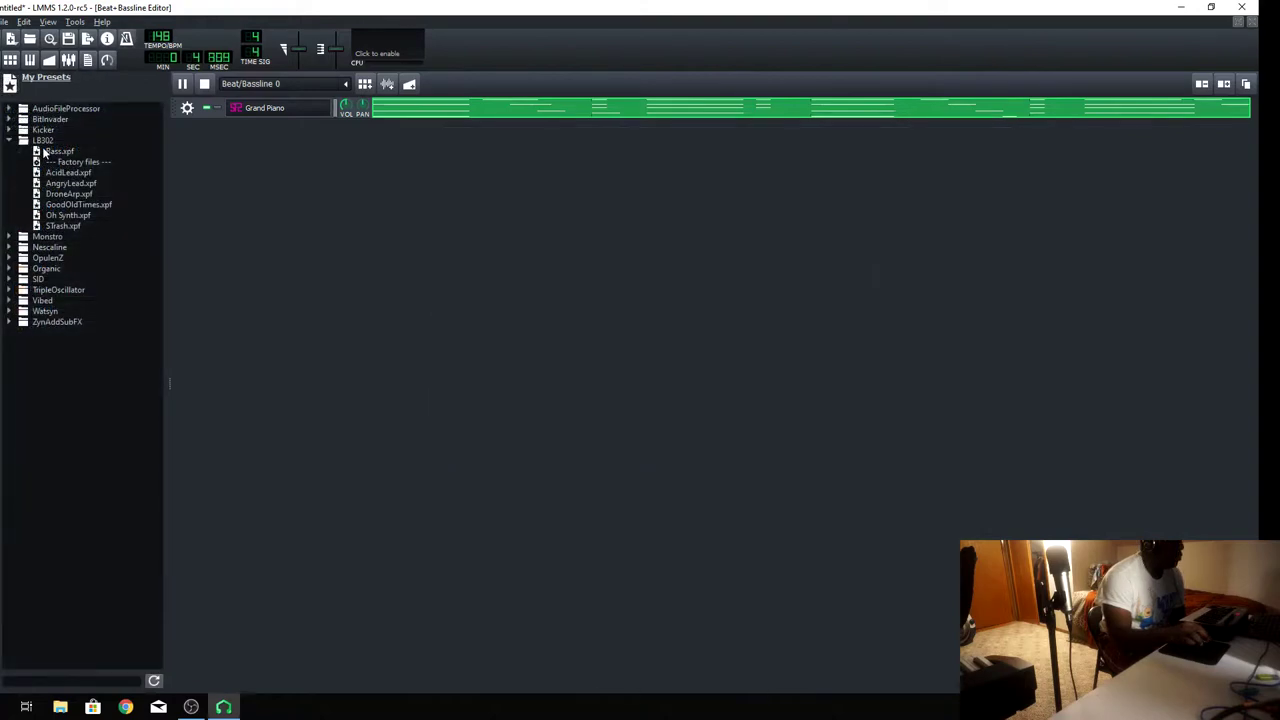
# Add the LB302 Bass.xpf preset as a new track and set up its MIDI connection
pyautogui.moveTo(58, 151); pyautogui.dragTo(264, 144)
pyautogui.click(186, 132)
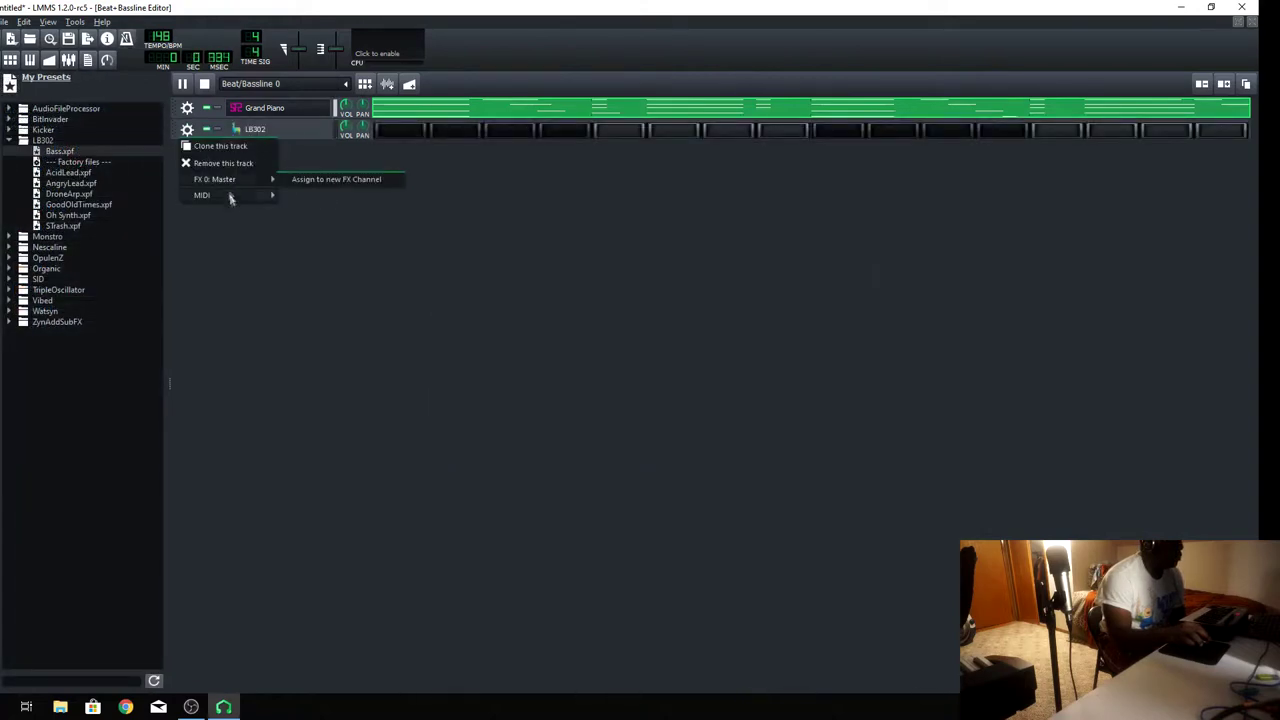
pyautogui.moveTo(232, 195)
pyautogui.moveTo(307, 195)
pyautogui.click(349, 197)
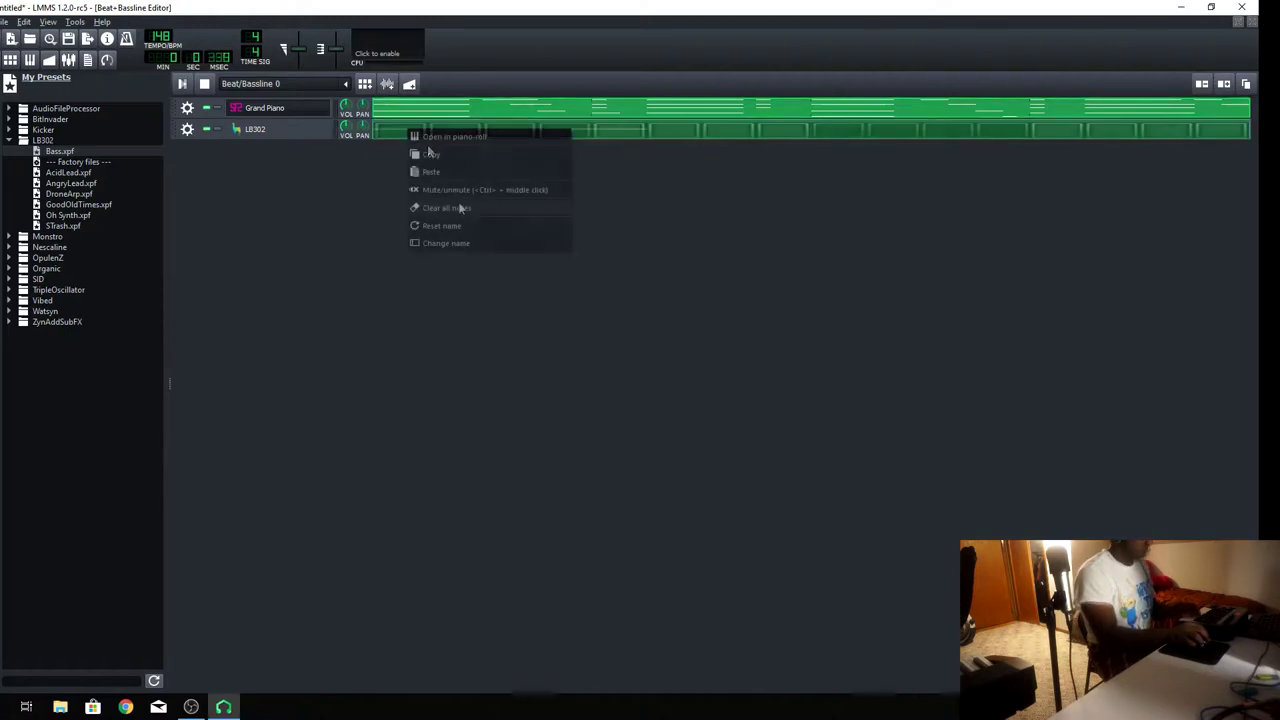
# Clear all notes from the LB302 pattern and record a new bass line over the playing beat, closing the piano roll when done
pyautogui.click(463, 206)
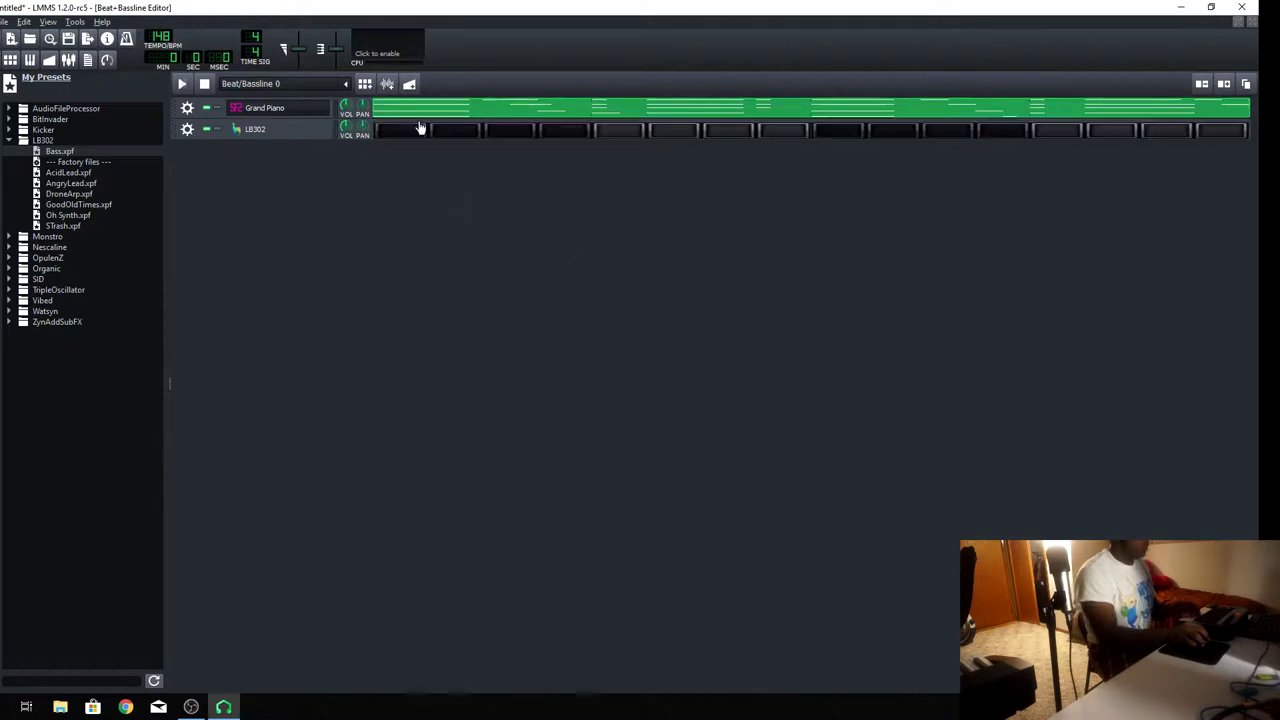
pyautogui.rightClick(421, 130)
pyautogui.click(440, 135)
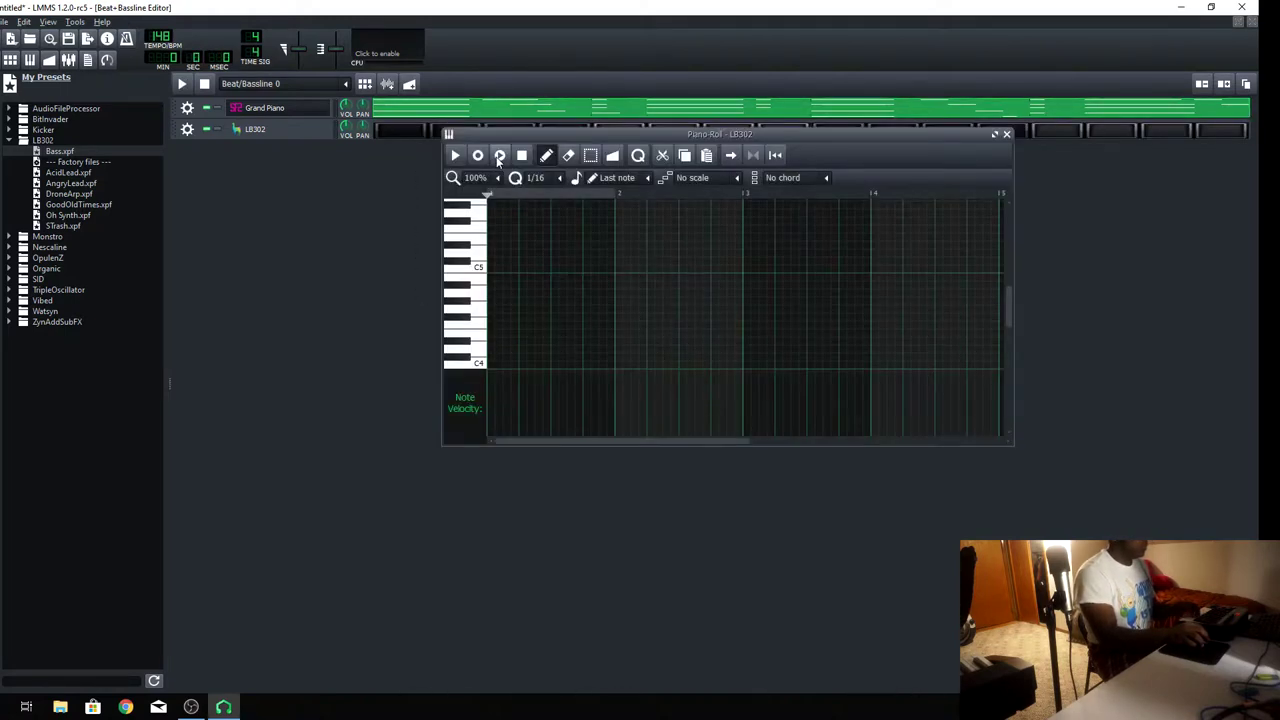
pyautogui.click(499, 156)
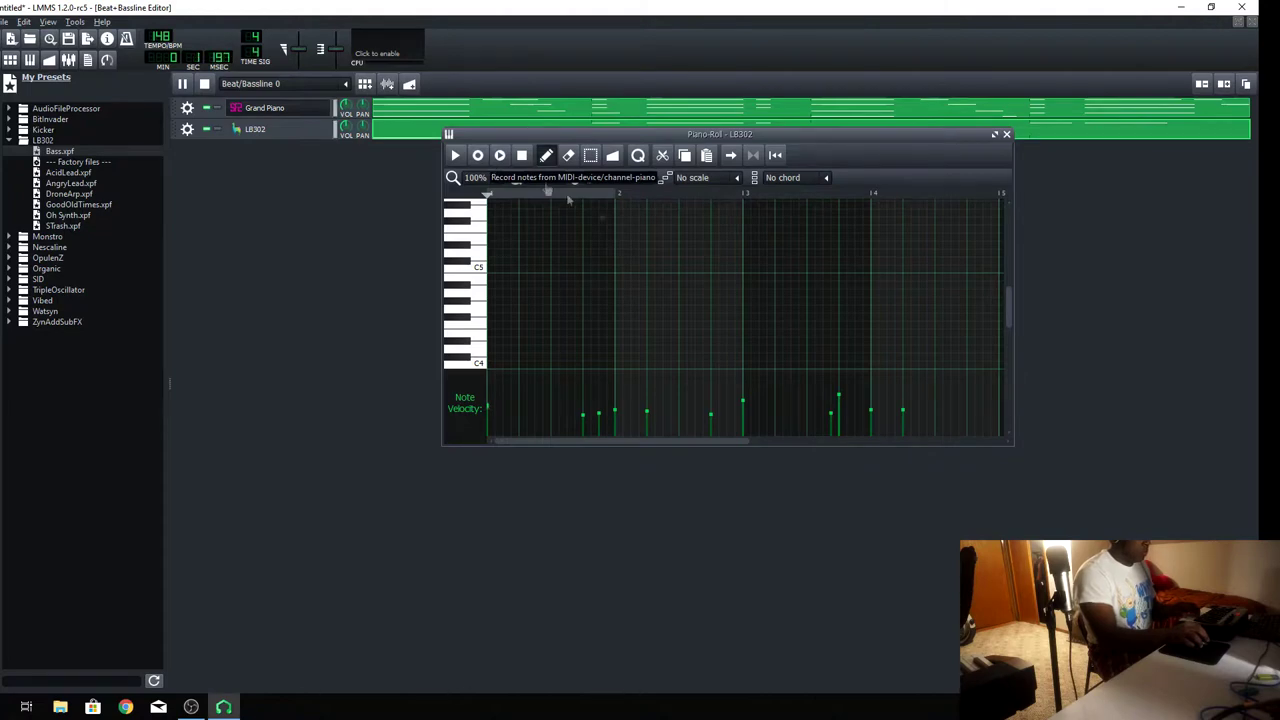
pyautogui.scroll(10, 820, 330)
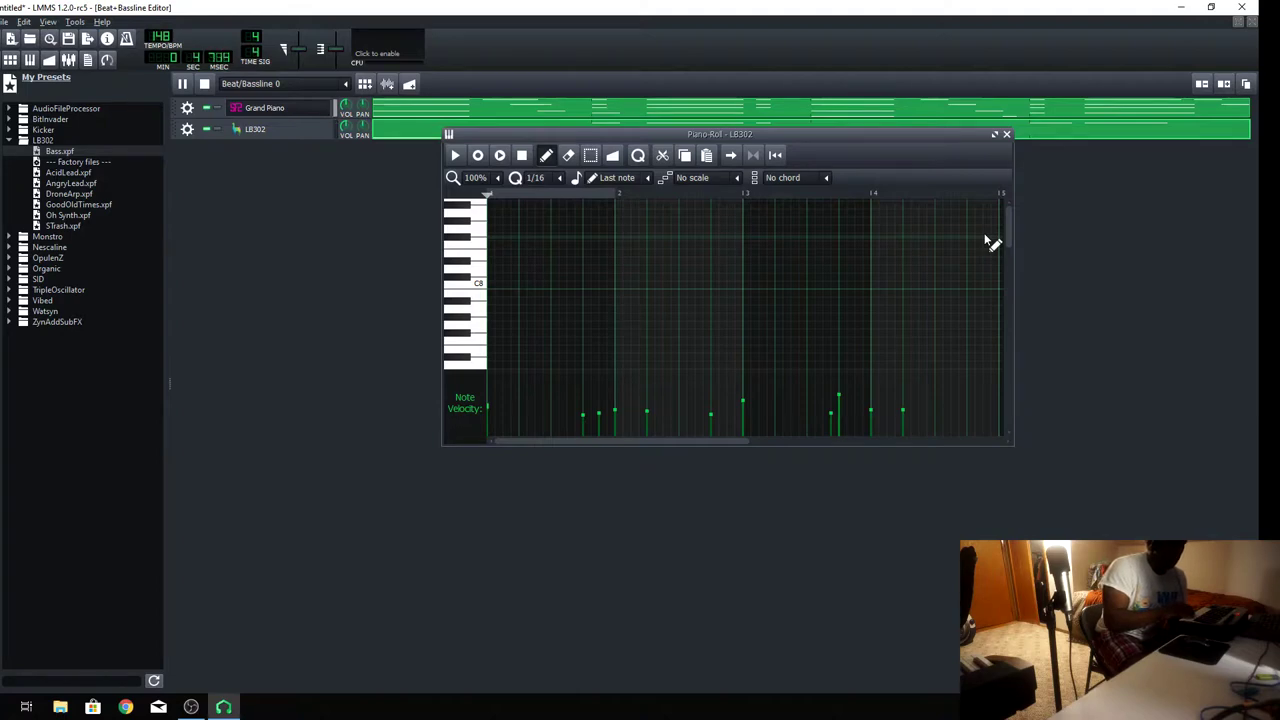
pyautogui.scroll(-8, 906, 340)
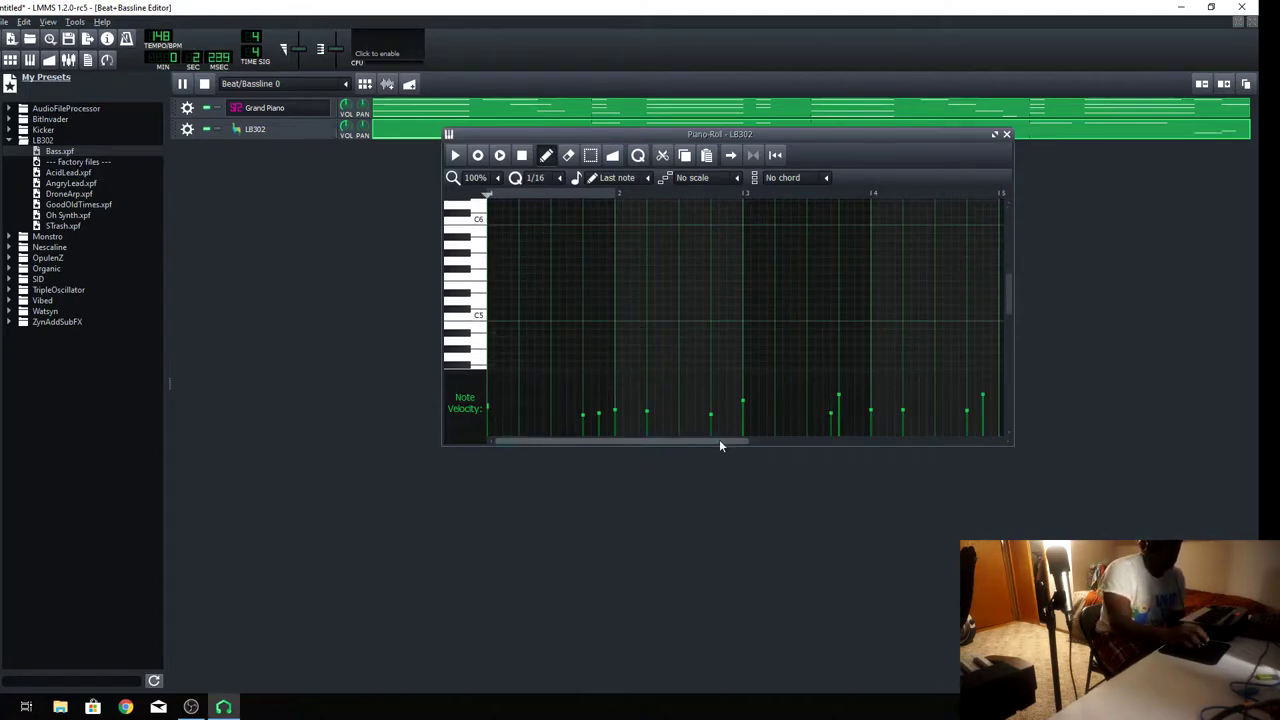
pyautogui.moveTo(719, 441); pyautogui.dragTo(969, 441)
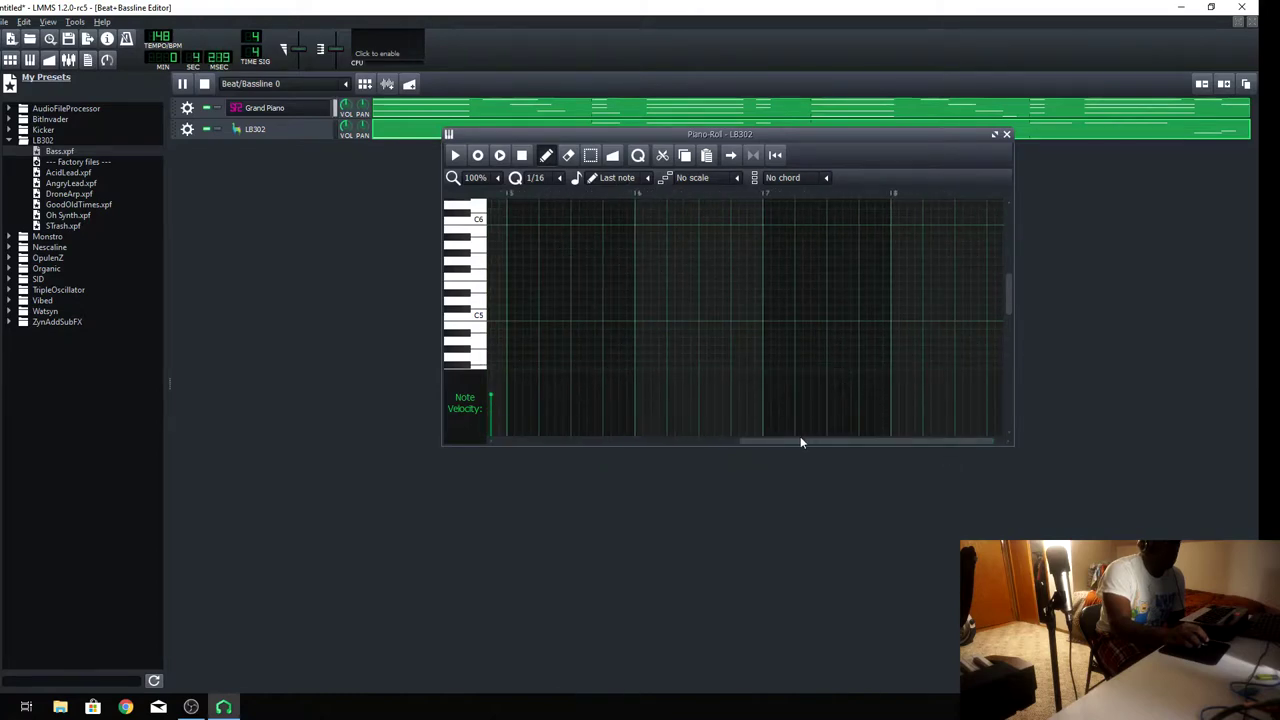
pyautogui.moveTo(780, 441); pyautogui.dragTo(648, 441)
pyautogui.moveTo(1008, 292); pyautogui.dragTo(1006, 222)
pyautogui.click(1006, 134)
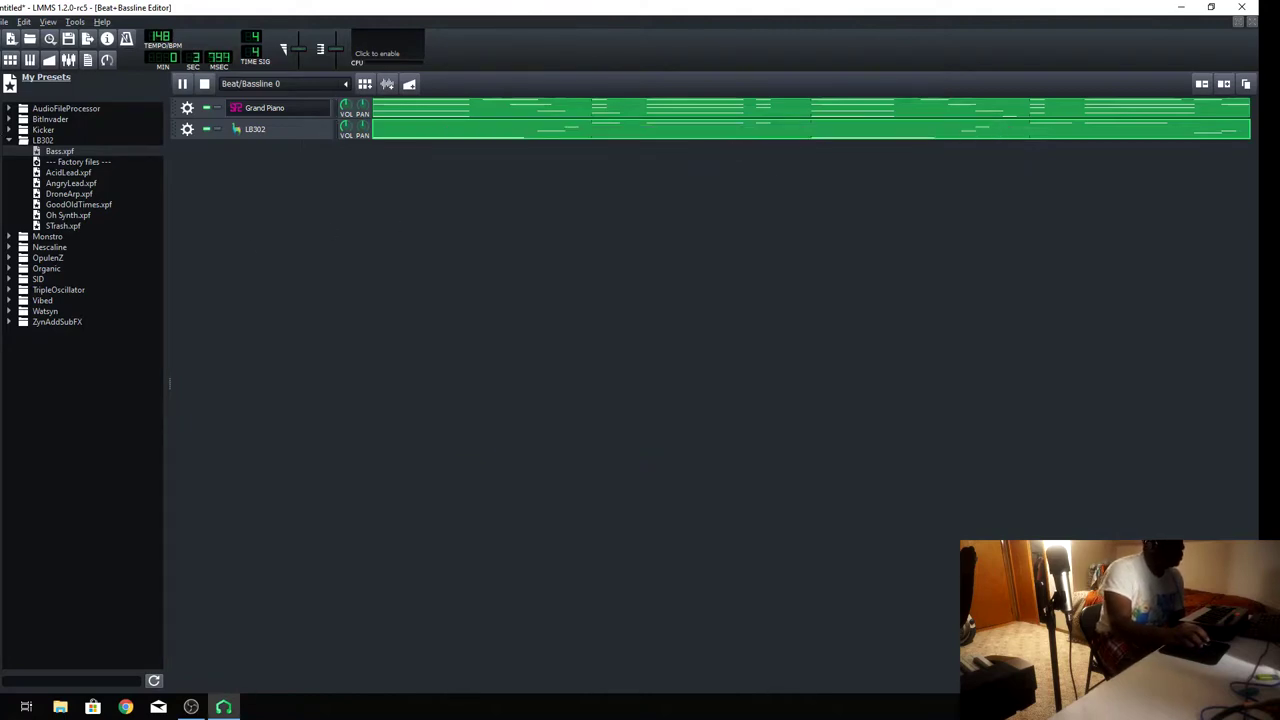
# Look through the LEX DRUMZ samples of the LEX LUGER DRUM KIT in My Samples
pyautogui.click(0, 133)
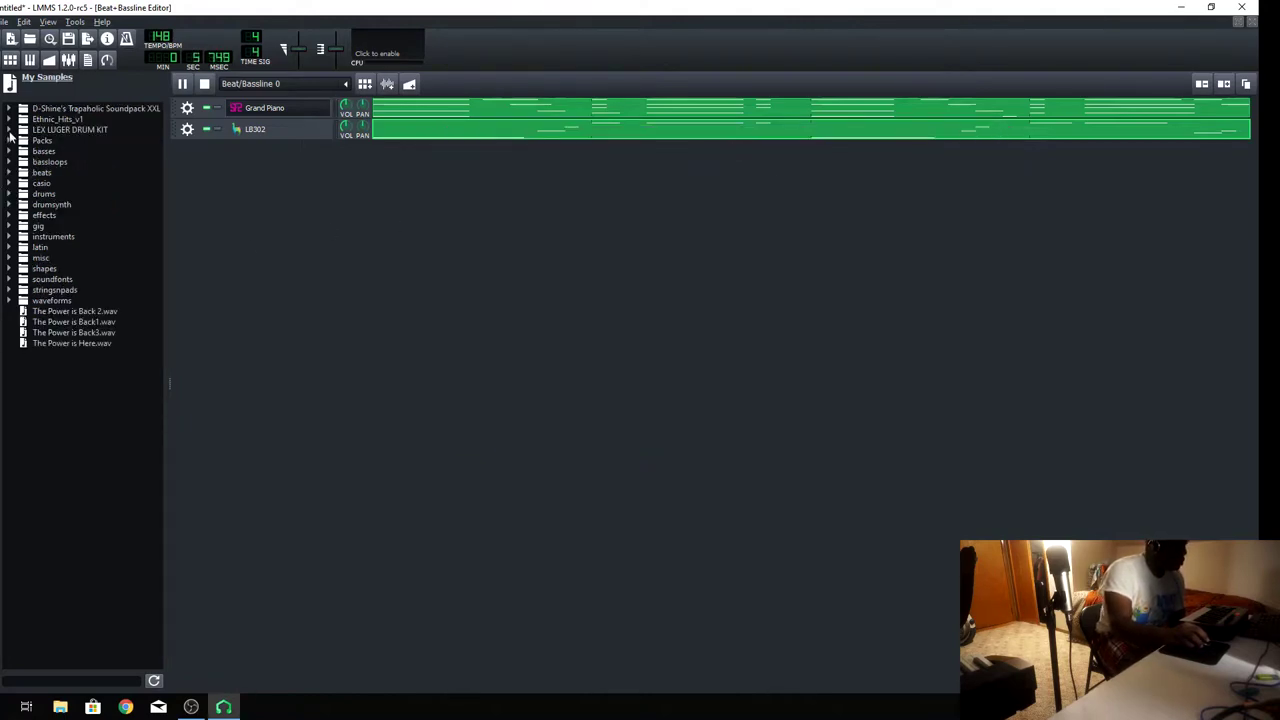
pyautogui.click(8, 130)
pyautogui.click(22, 140)
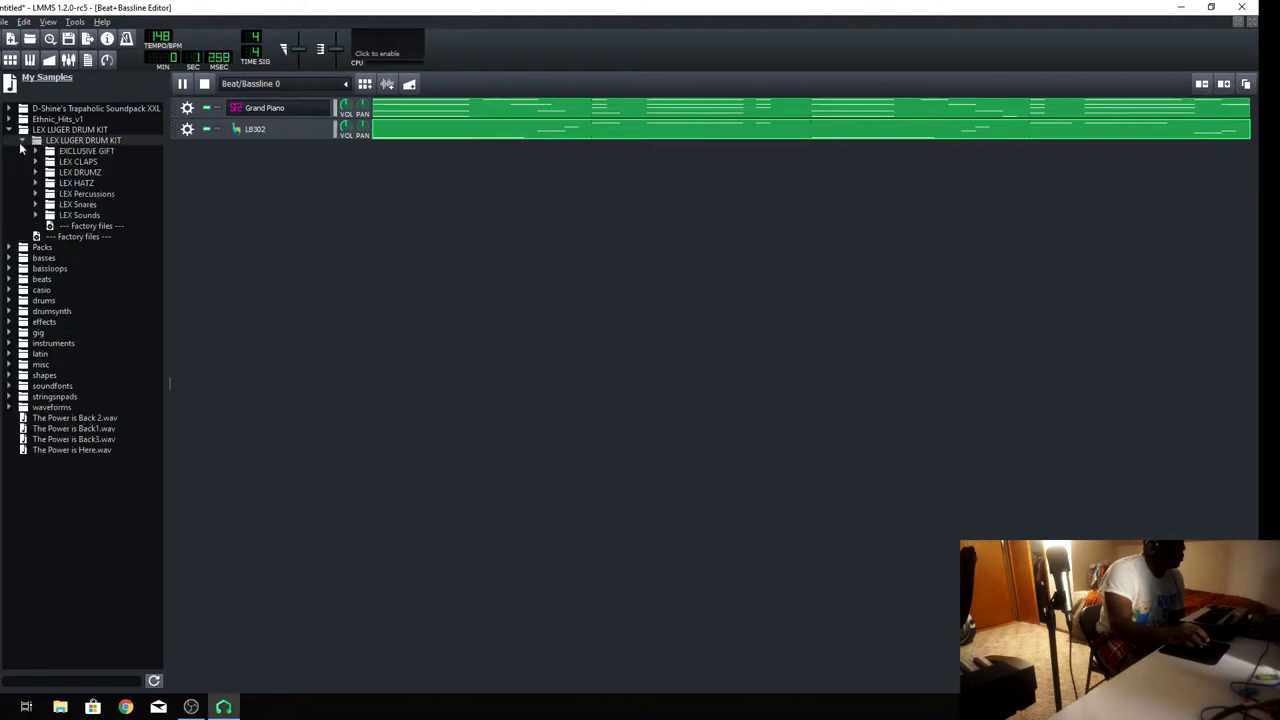
pyautogui.click(35, 172)
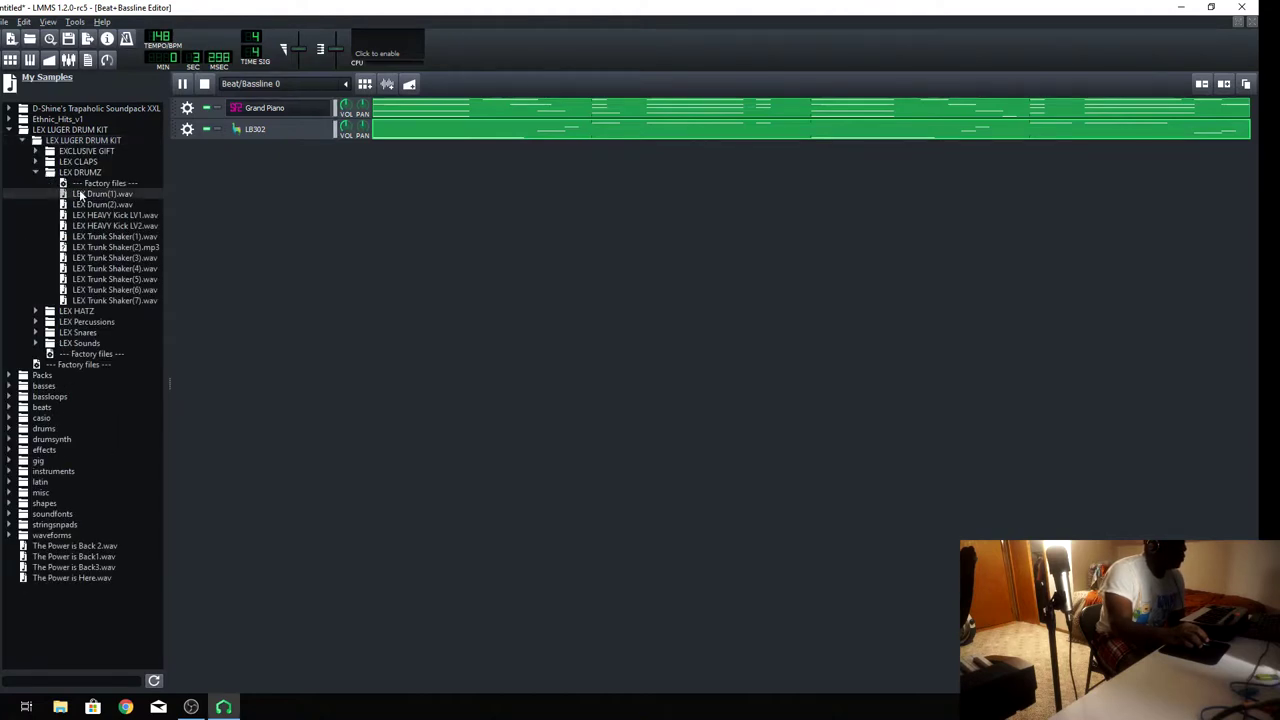
pyautogui.click(35, 172)
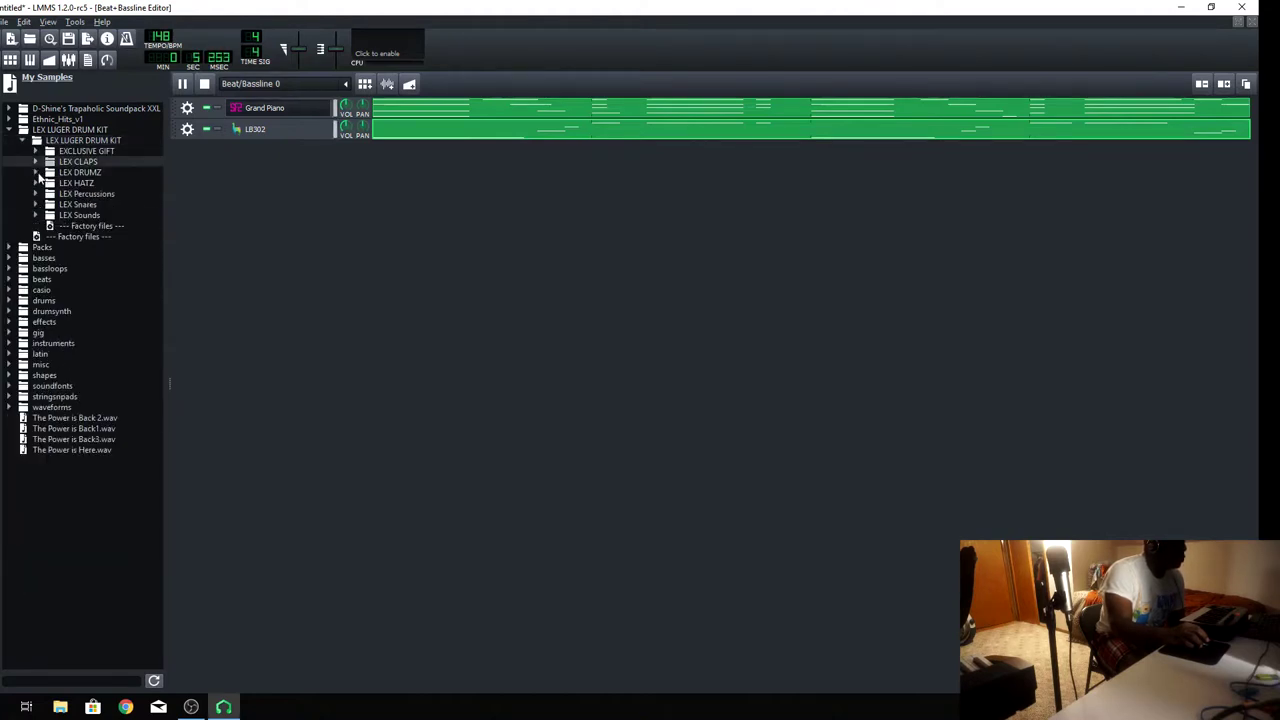
pyautogui.click(22, 140)
# Add Trapaholic Kick (18).wav from the Trapaholic 808 Kicks folder as a new track
pyautogui.click(10, 108)
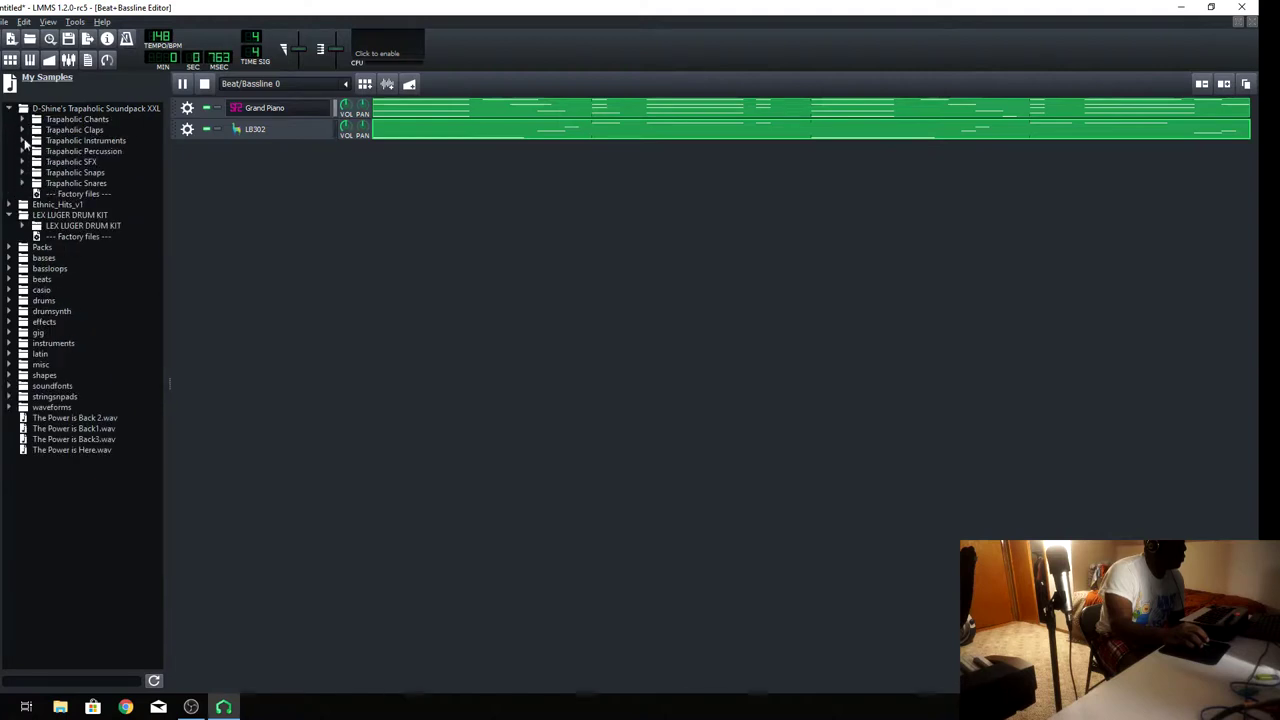
pyautogui.click(22, 121)
pyautogui.click(36, 131)
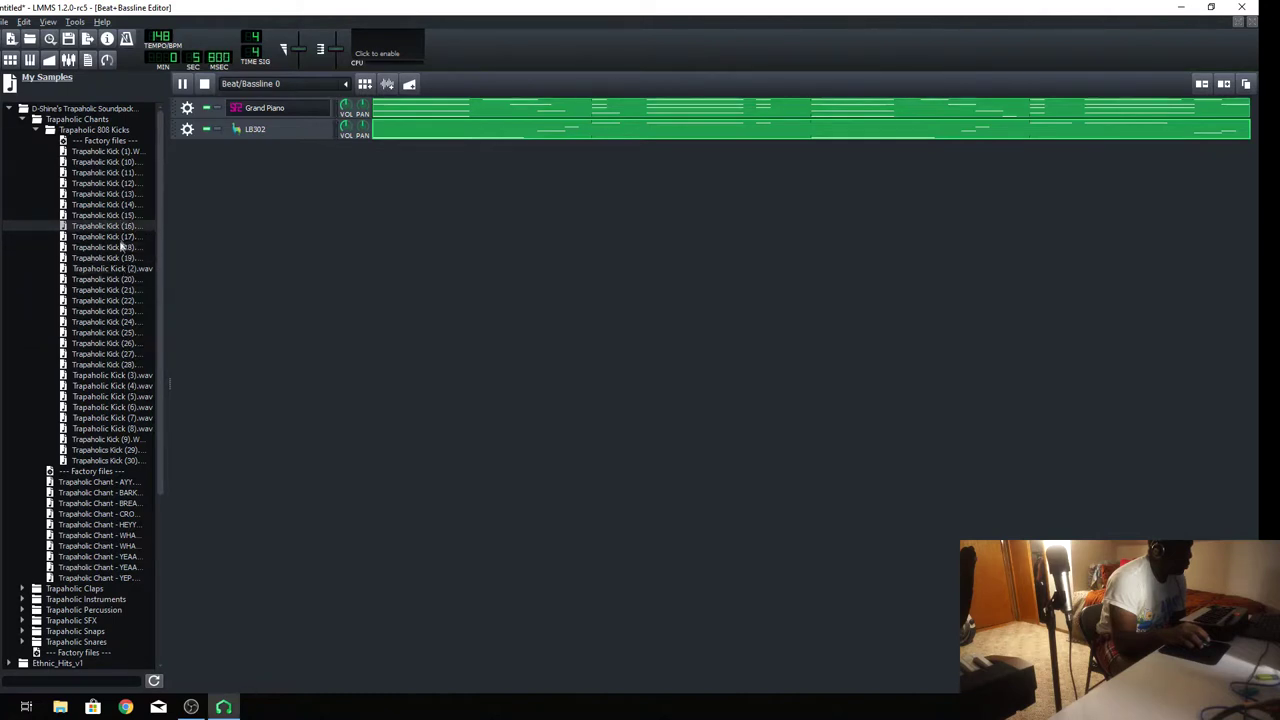
pyautogui.moveTo(122, 249); pyautogui.dragTo(390, 166)
# Record a kick pattern for the Trapaholic Kick (18) track in the piano roll over the playing beat
pyautogui.rightClick(390, 166)
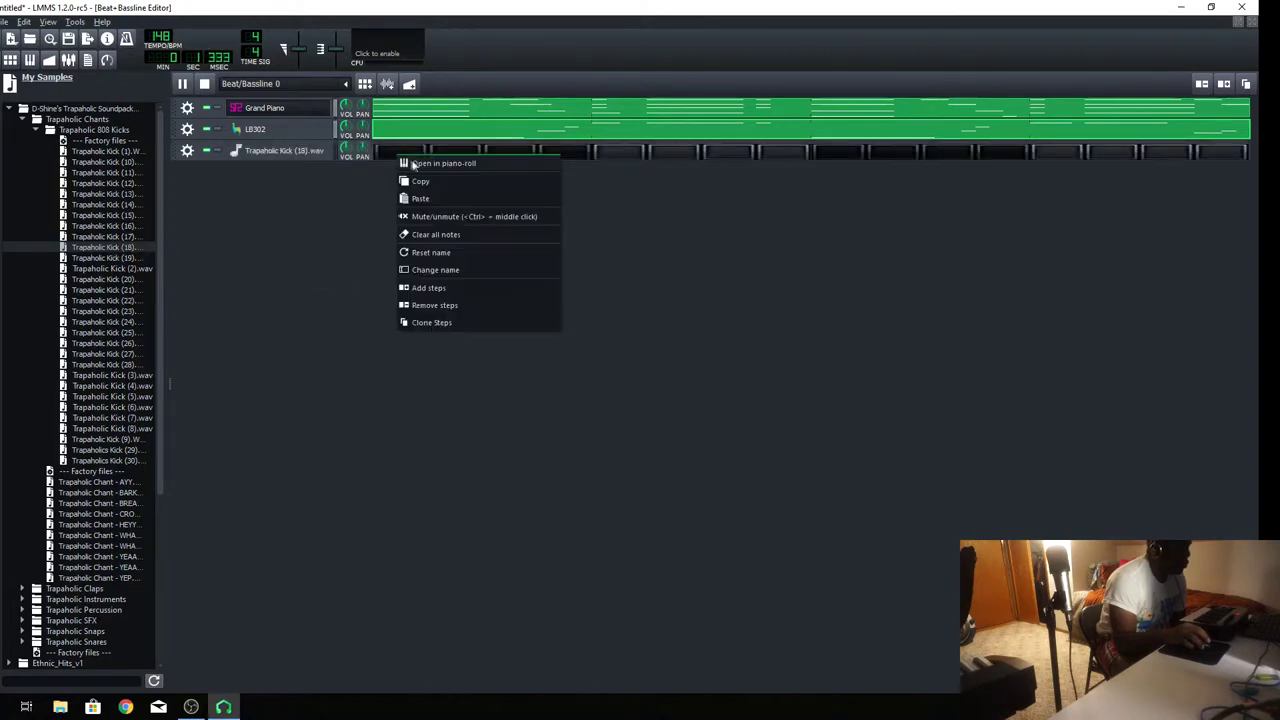
pyautogui.click(415, 165)
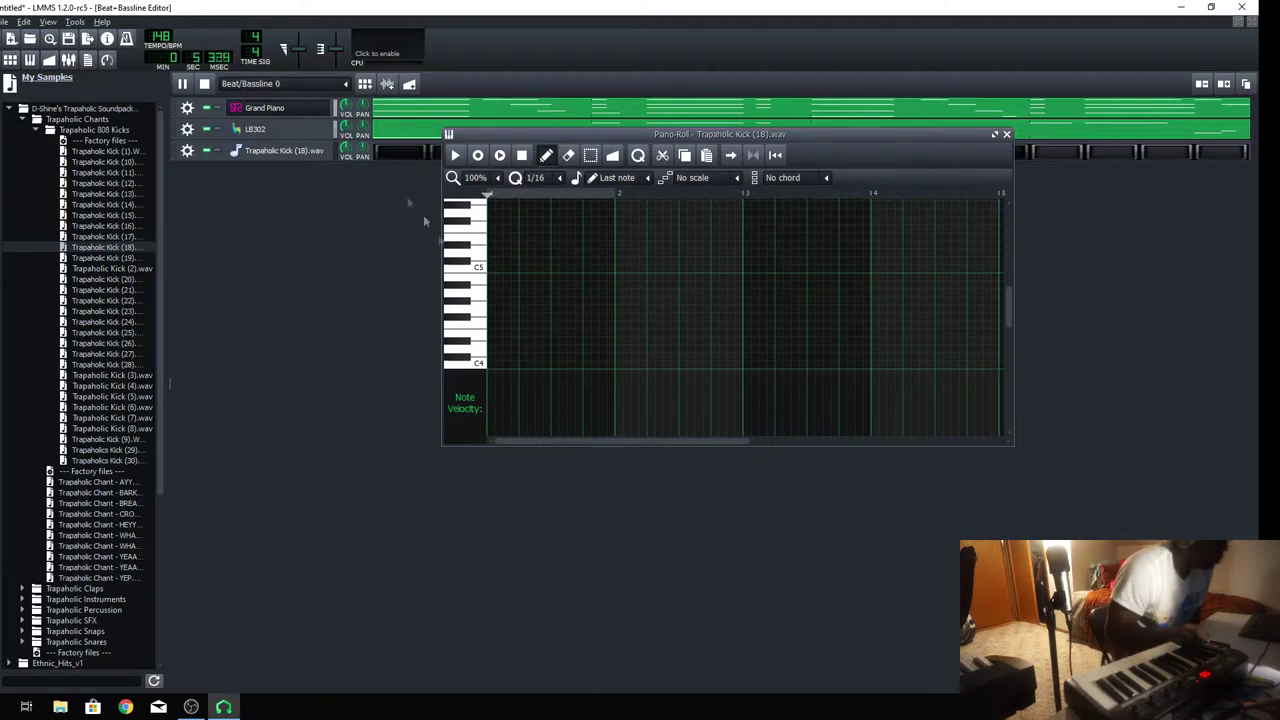
pyautogui.click(504, 162)
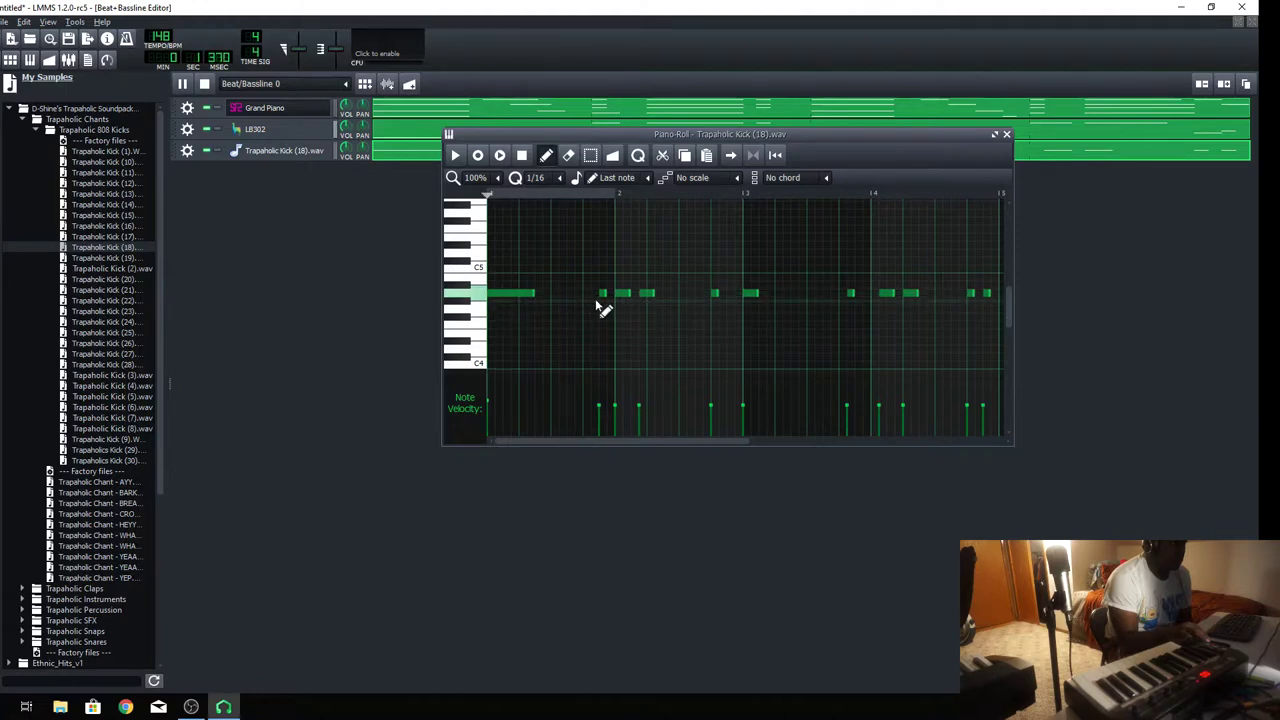
# Move the off-beat kick notes onto beat 2 of bar 2 and the start of bar 4, then close the piano roll
pyautogui.moveTo(640, 300); pyautogui.dragTo(651, 294)
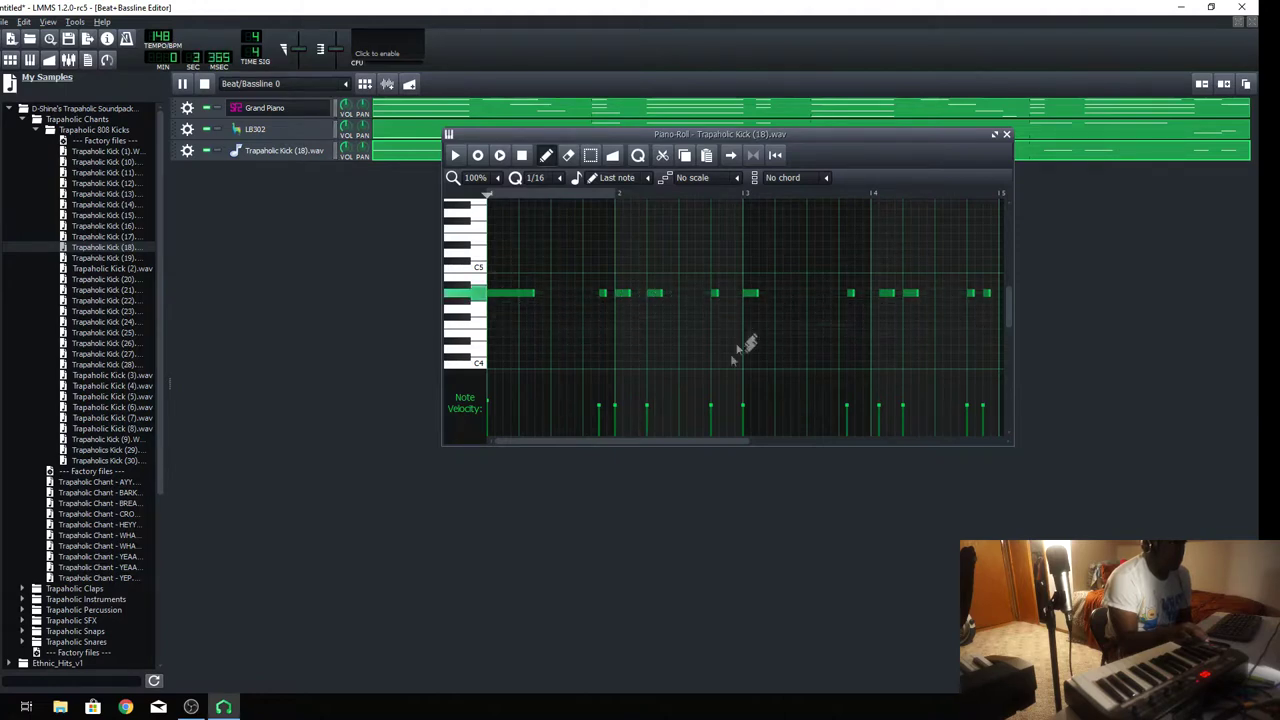
pyautogui.moveTo(723, 443); pyautogui.dragTo(753, 440)
pyautogui.moveTo(788, 293); pyautogui.dragTo(800, 292)
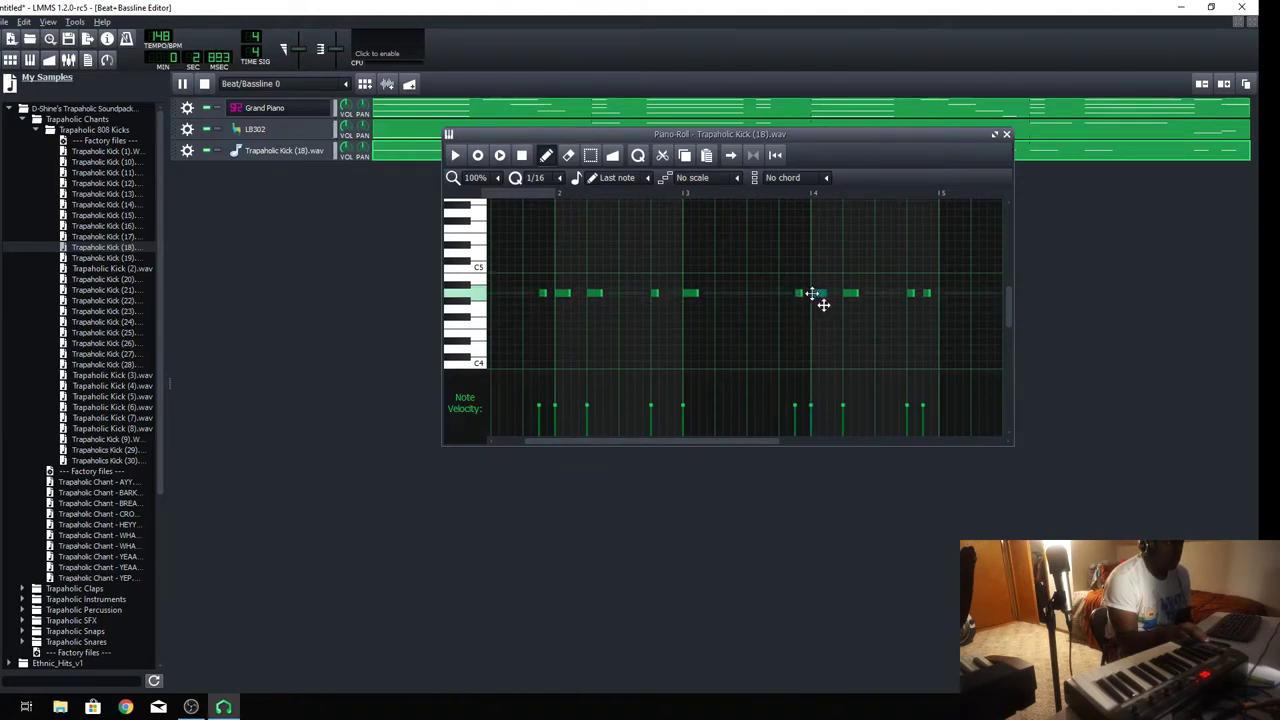
pyautogui.moveTo(743, 440); pyautogui.dragTo(833, 442)
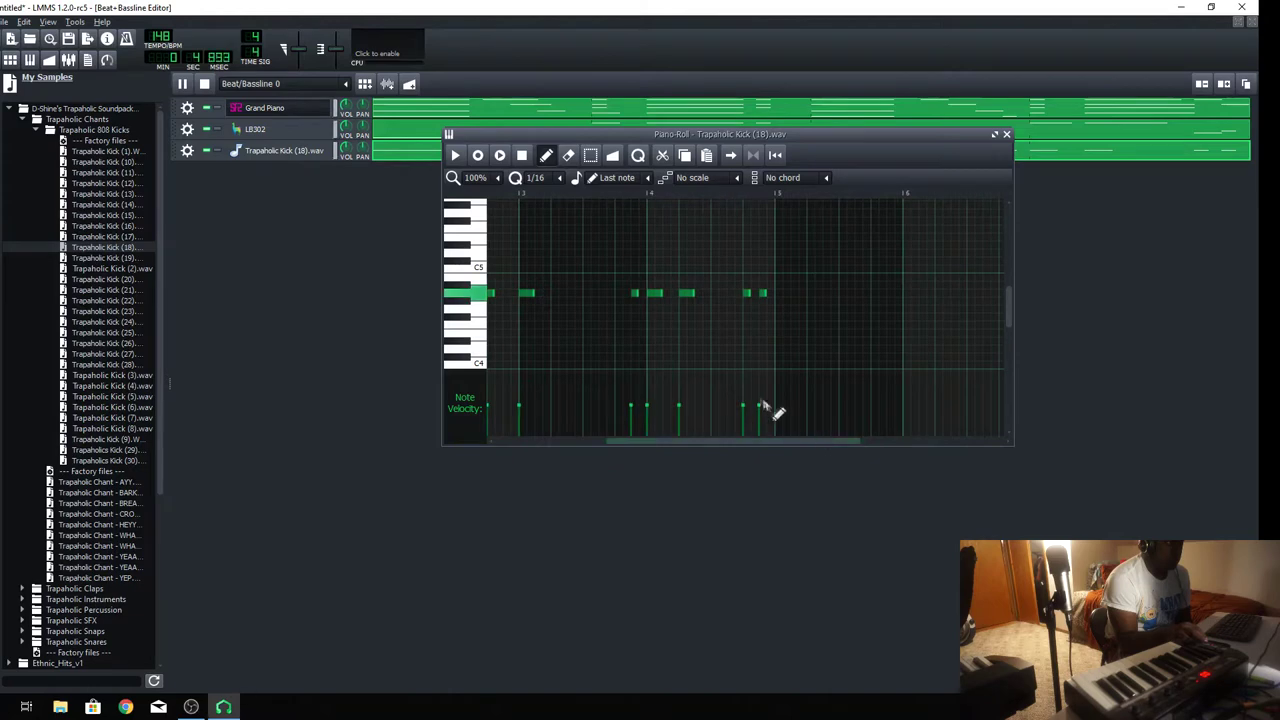
pyautogui.click(1006, 134)
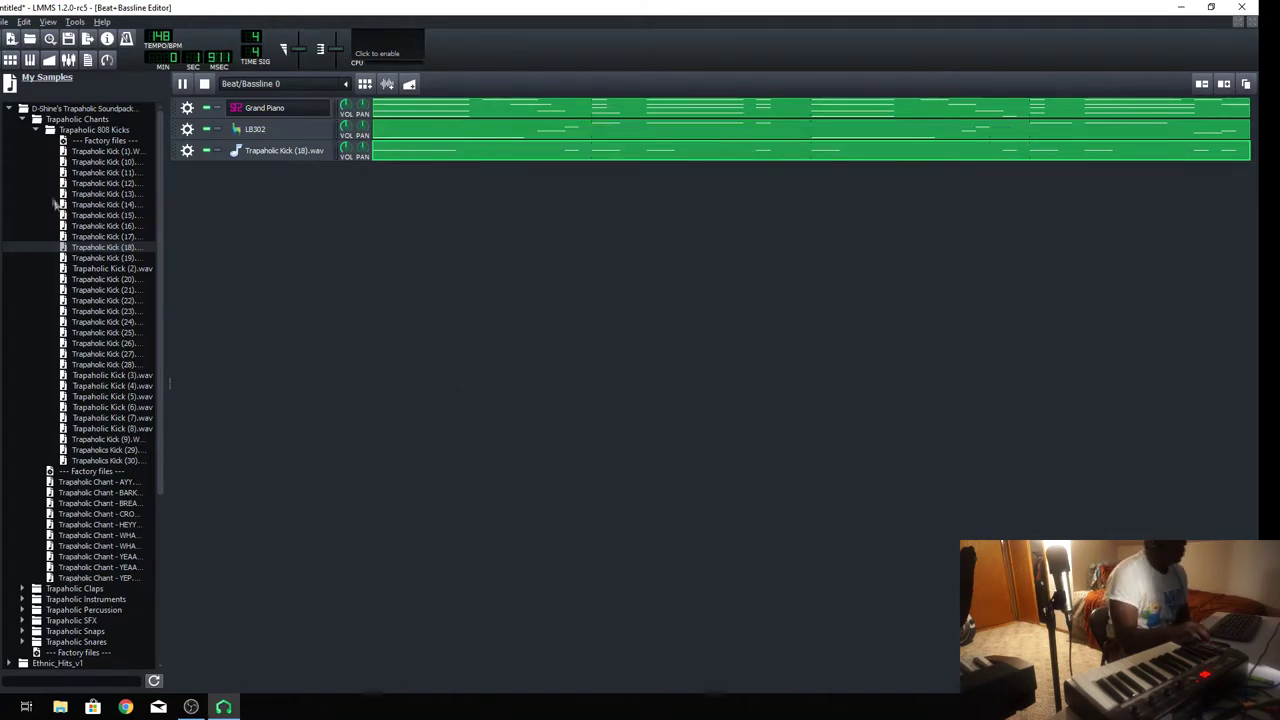
# Add Trapaholic Snare (15).wav from the Trapaholic Snares folder as a new track
pyautogui.click(35, 130)
pyautogui.click(22, 119)
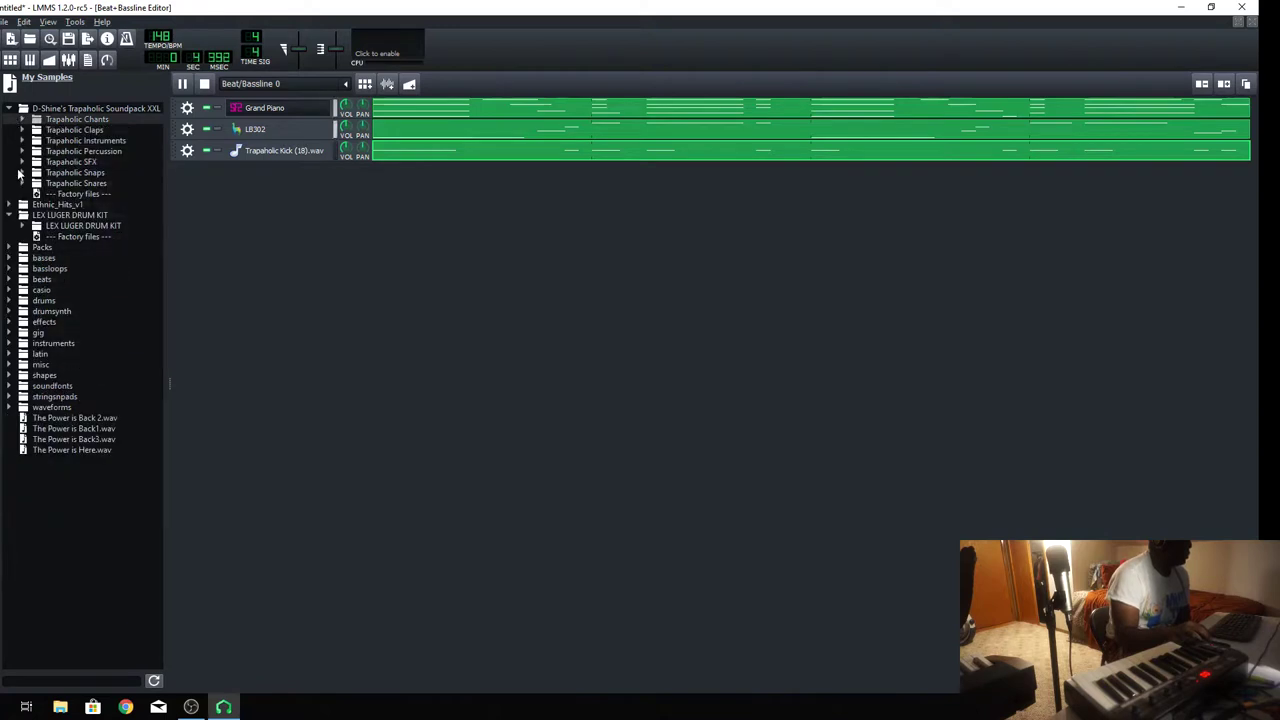
pyautogui.click(21, 183)
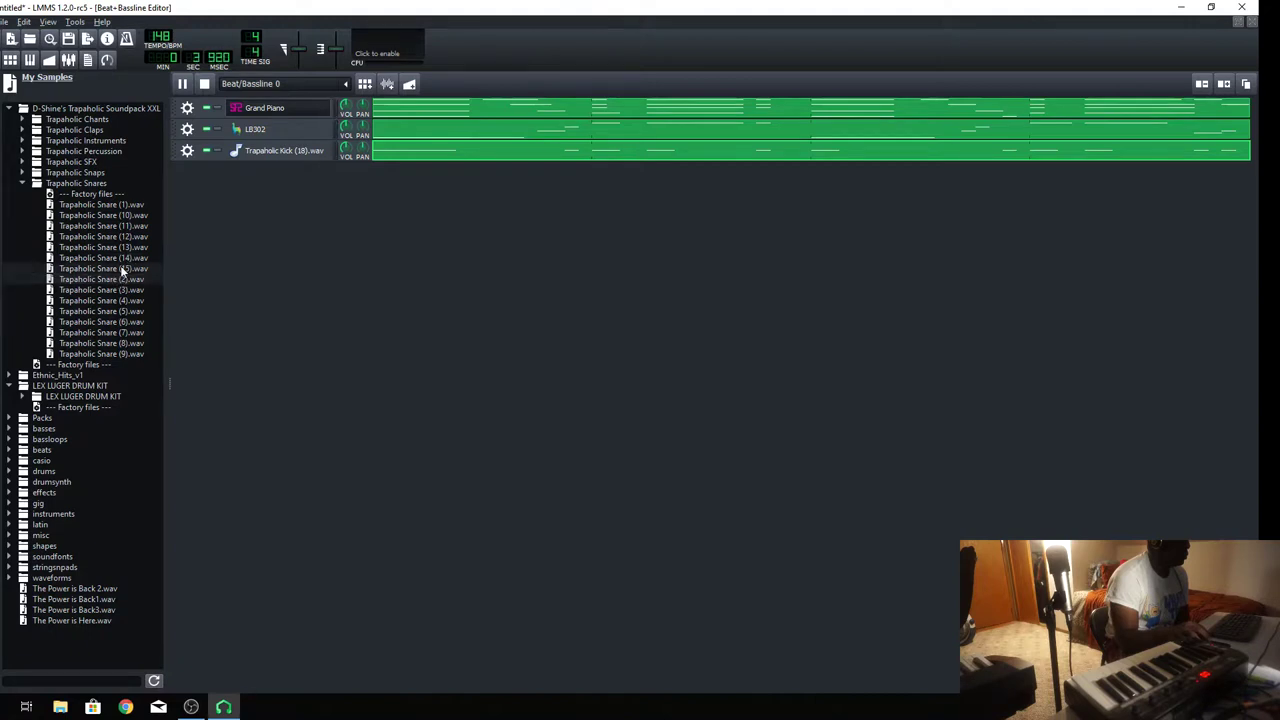
pyautogui.moveTo(110, 268); pyautogui.dragTo(400, 203)
# Record a snare hit on beat 3 of each bar for the Trapaholic Snare (15) track and close the piano roll
pyautogui.rightClick(400, 178)
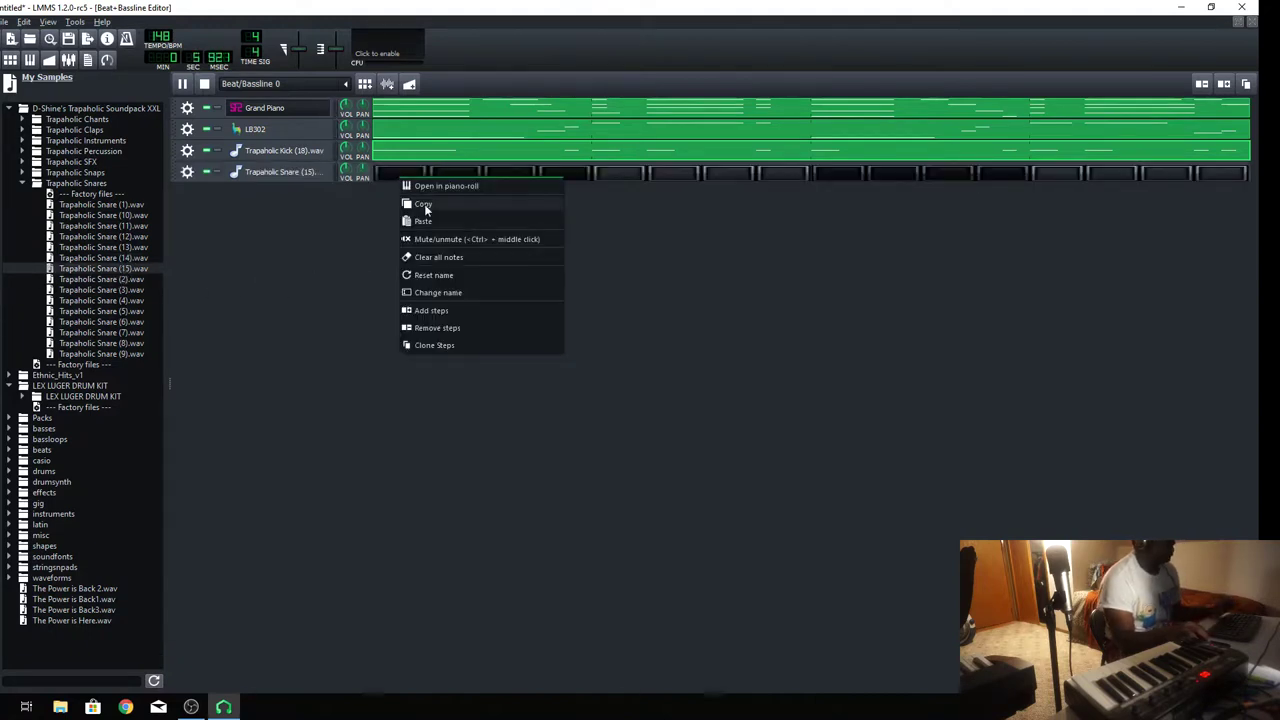
pyautogui.click(430, 187)
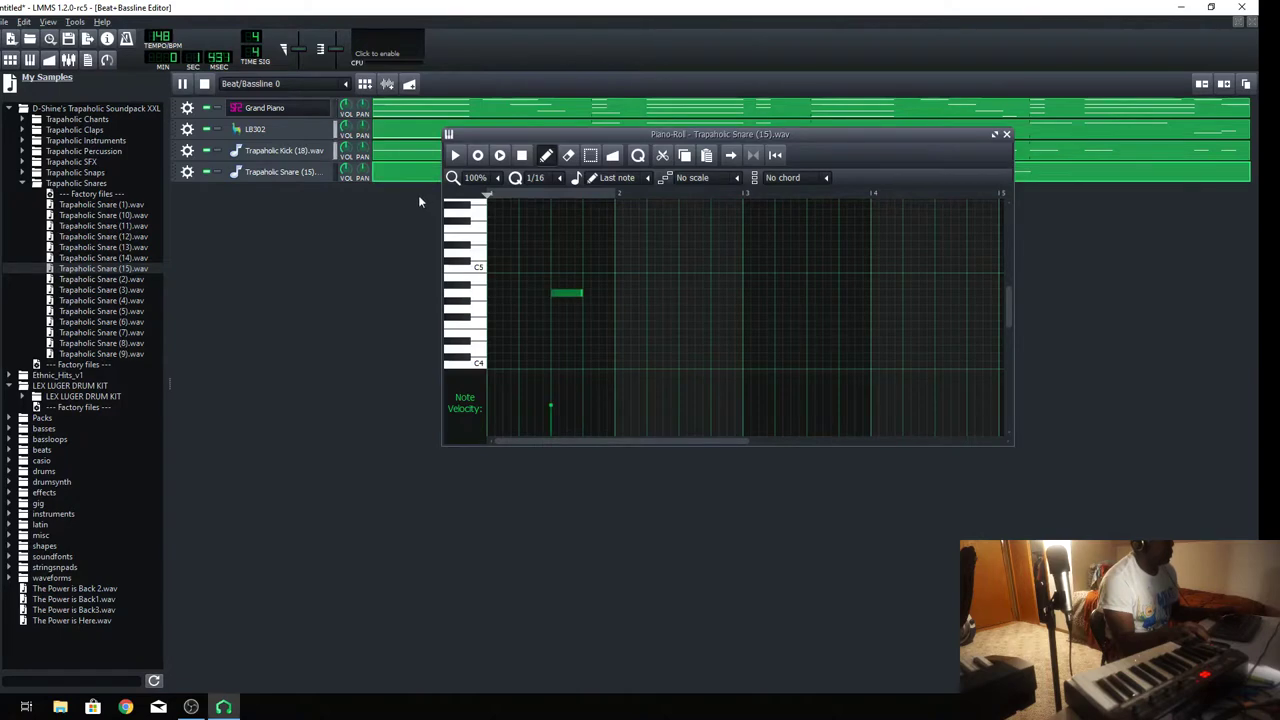
pyautogui.click(1006, 134)
# Set the project tempo to 166 BPM, leaving the snare track's volume entry without a new value
pyautogui.doubleClick(348, 172)
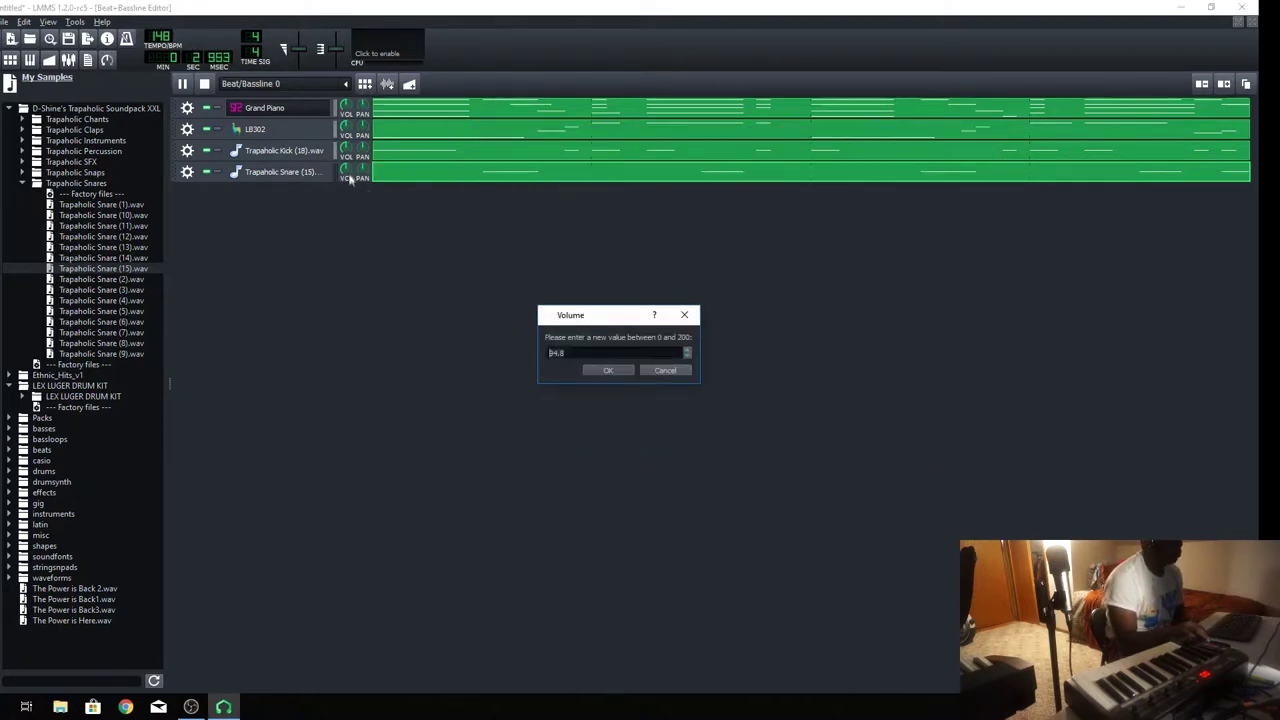
pyautogui.click(662, 371)
pyautogui.moveTo(159, 40); pyautogui.dragTo(159, 22)
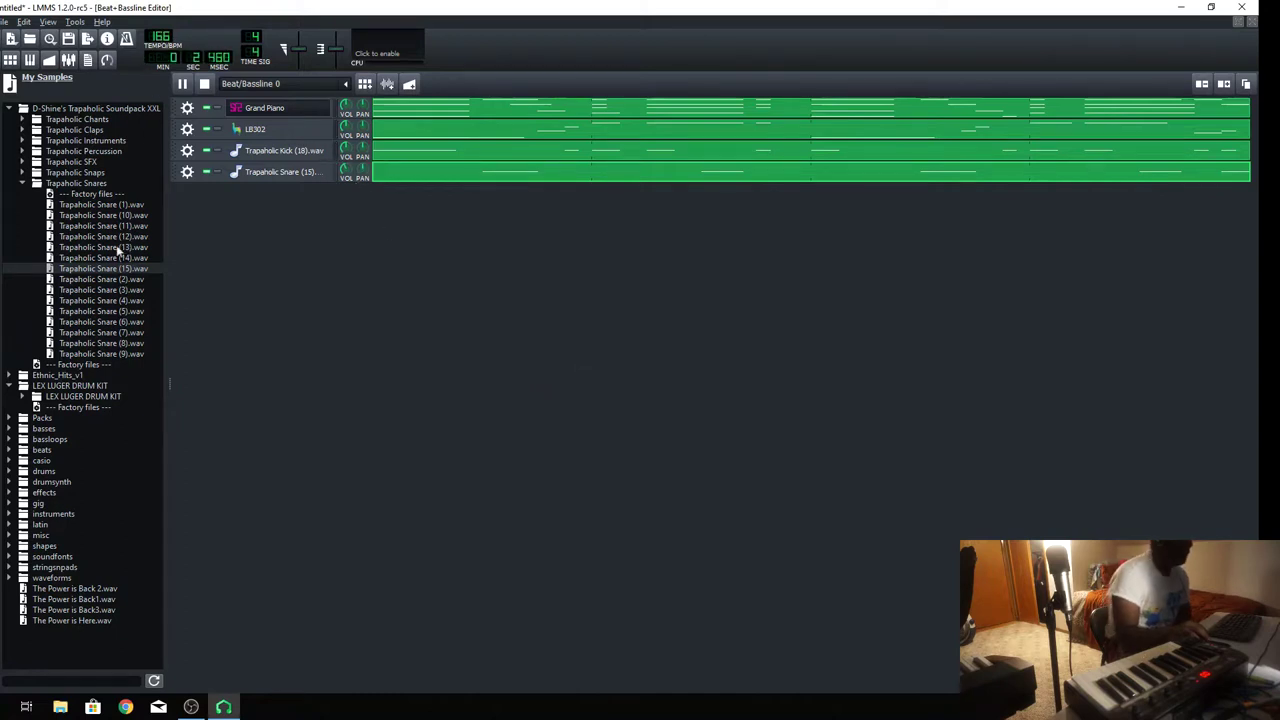
# Audition Trapaholic Snare (4).wav and (11).wav, then collapse the Trapaholic soundpack and LEX LUGER DRUM KIT folders
pyautogui.click(104, 300)
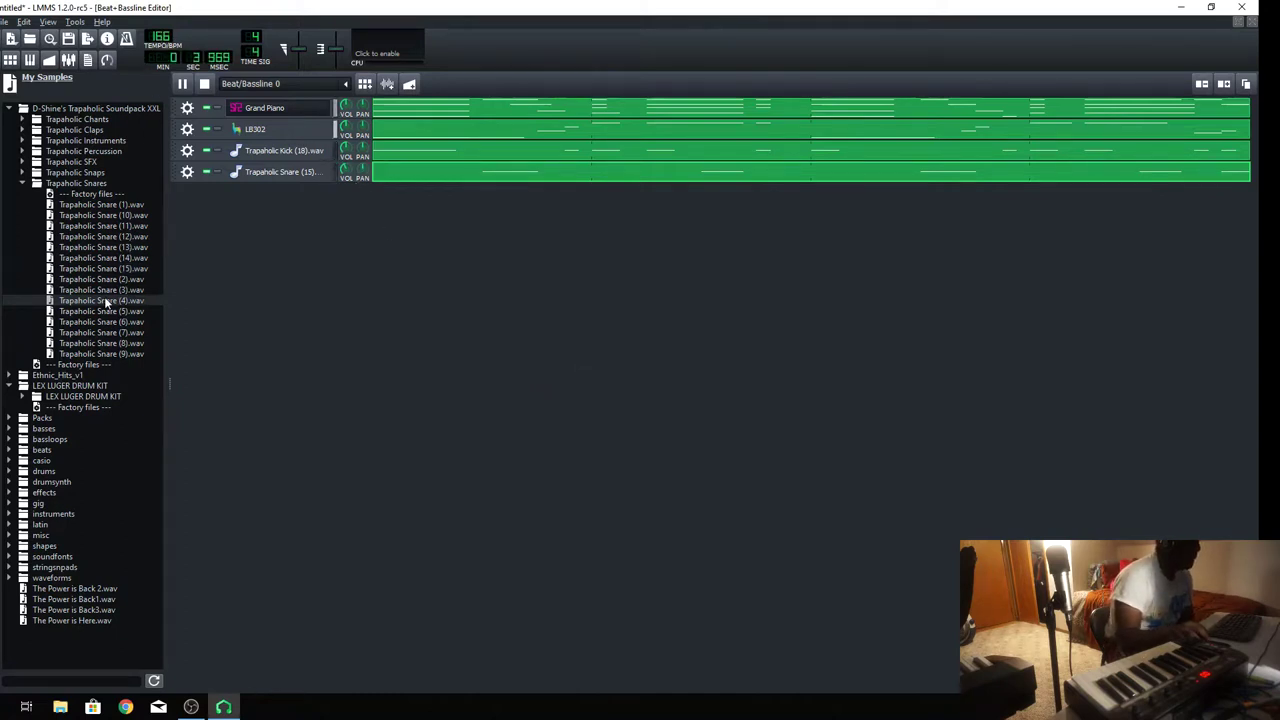
pyautogui.click(104, 227)
pyautogui.click(22, 184)
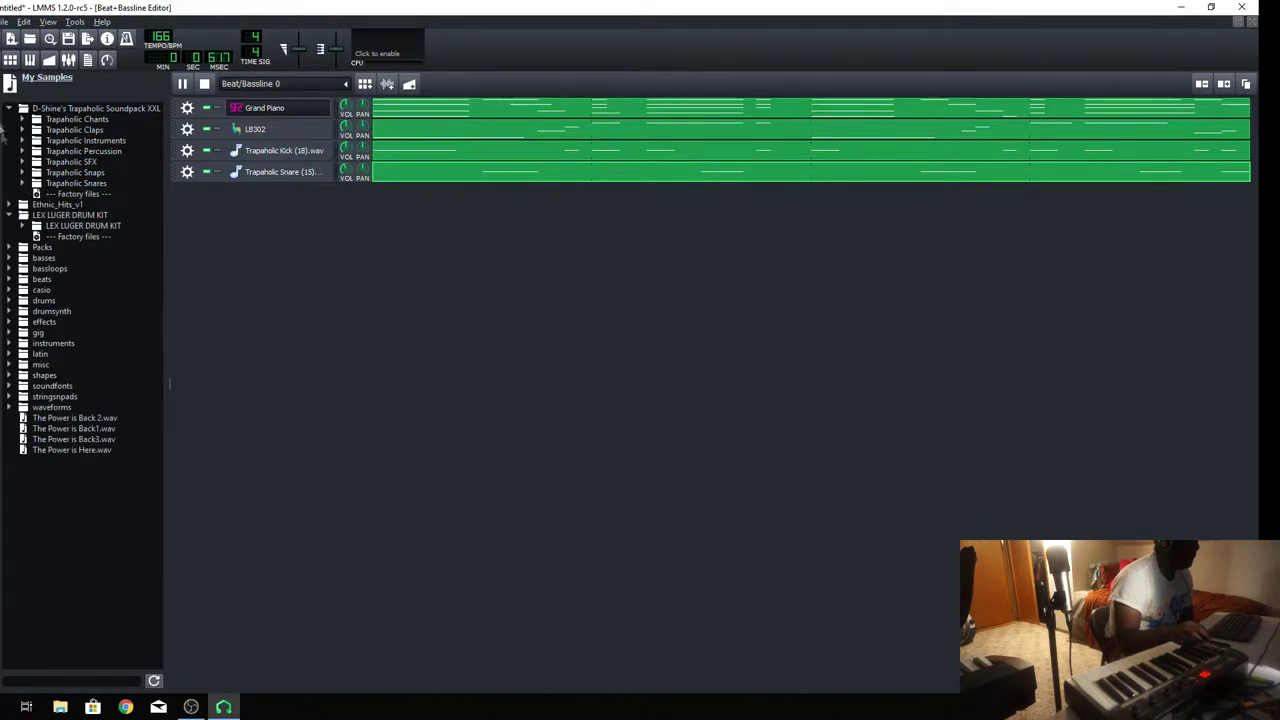
pyautogui.click(9, 108)
pyautogui.click(10, 130)
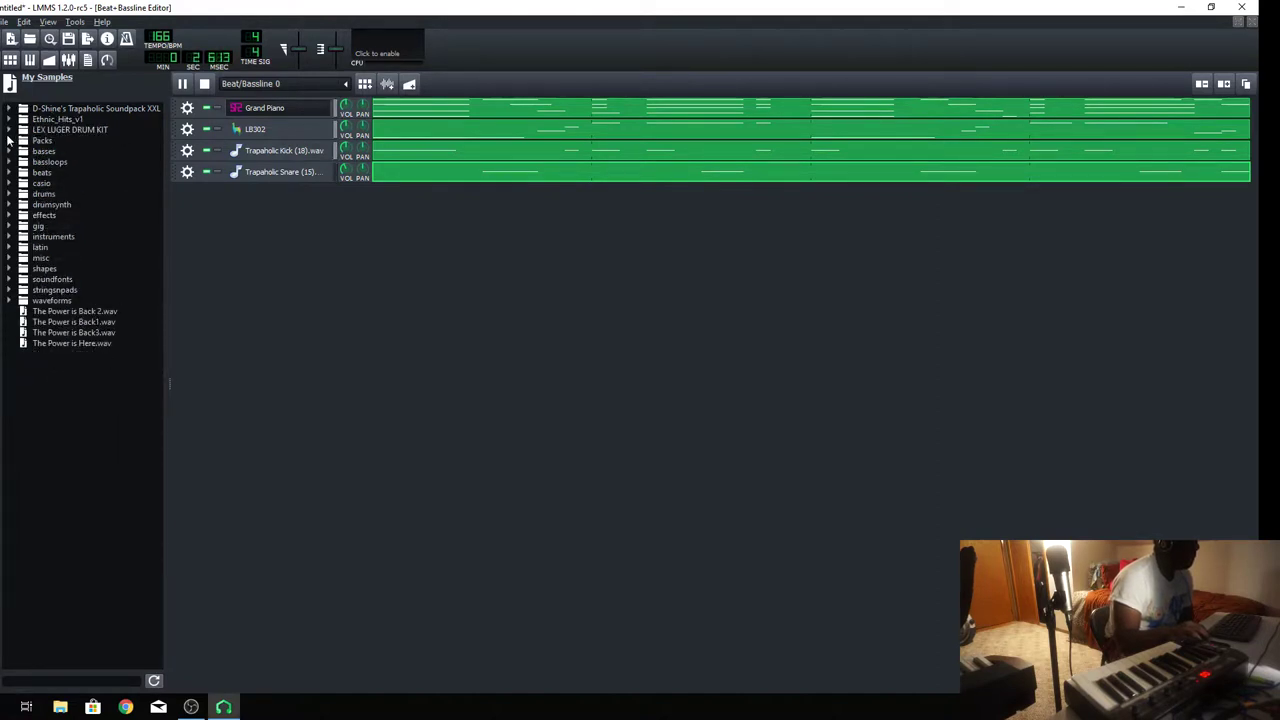
# Look through Drum Kits 04, 08, 07 and 06 in the Packs folder for a kick sample while the beat plays
pyautogui.click(10, 140)
pyautogui.click(22, 183)
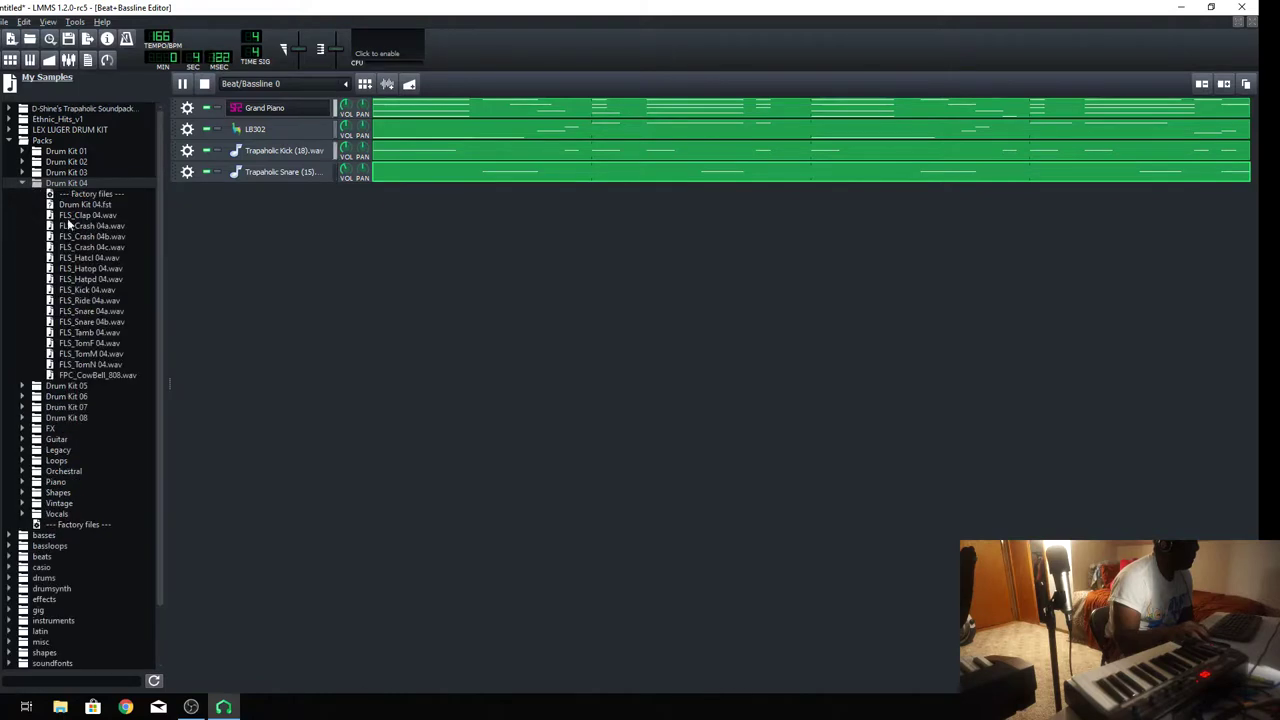
pyautogui.click(80, 289)
pyautogui.click(22, 183)
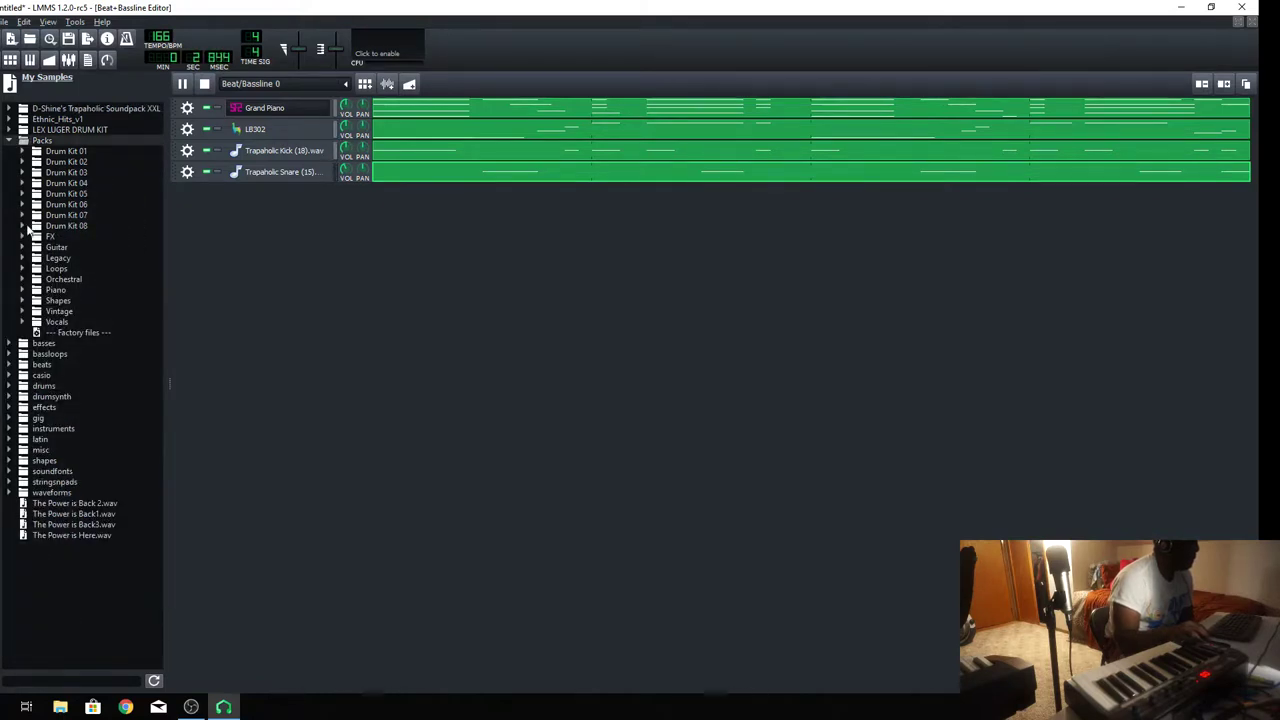
pyautogui.click(22, 225)
pyautogui.click(22, 225)
pyautogui.click(22, 215)
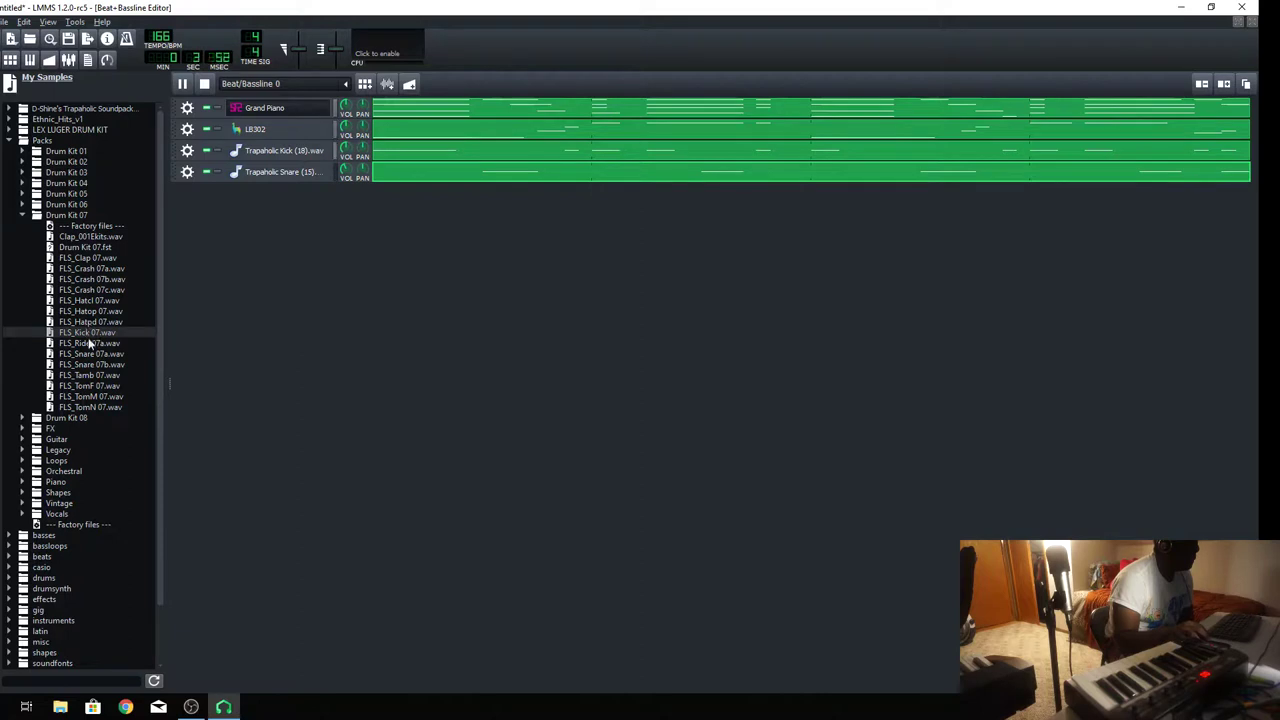
pyautogui.click(23, 215)
pyautogui.click(22, 204)
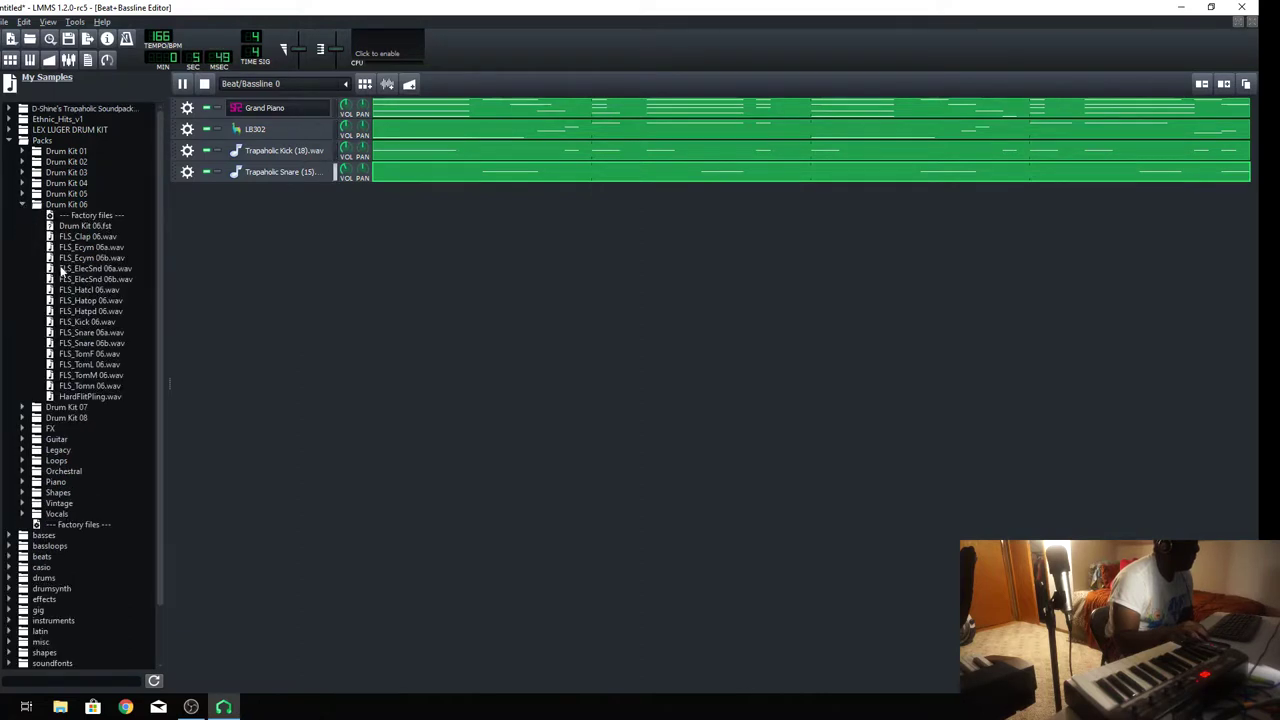
# Stop playback and audition drum samples in Drum Kits 06, 05, 04, 03 and 02
pyautogui.click(206, 86)
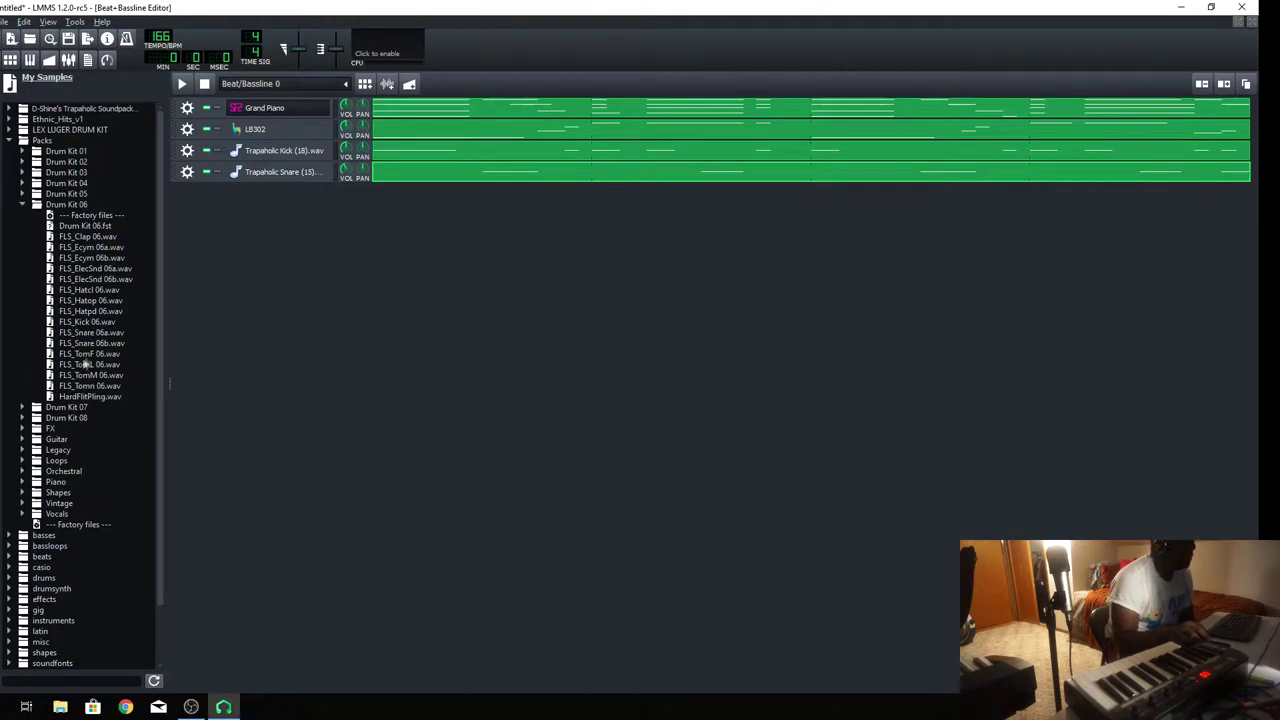
pyautogui.click(97, 323)
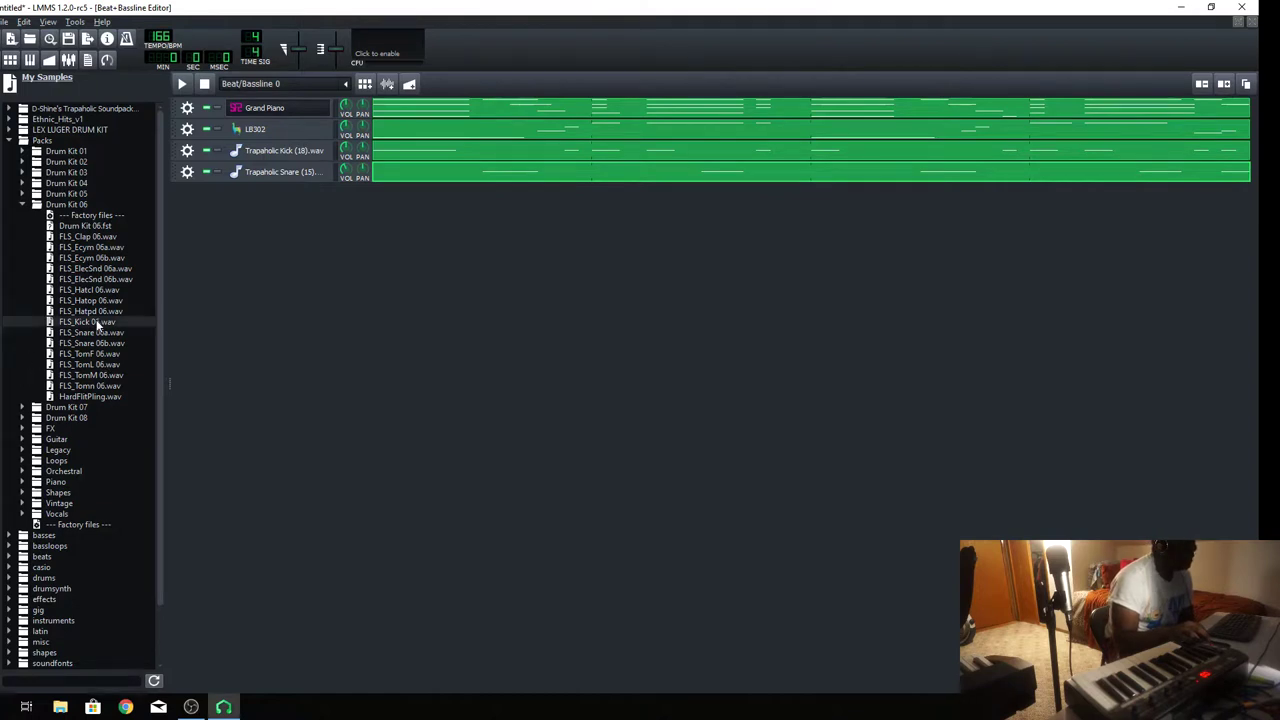
pyautogui.click(22, 204)
pyautogui.click(22, 193)
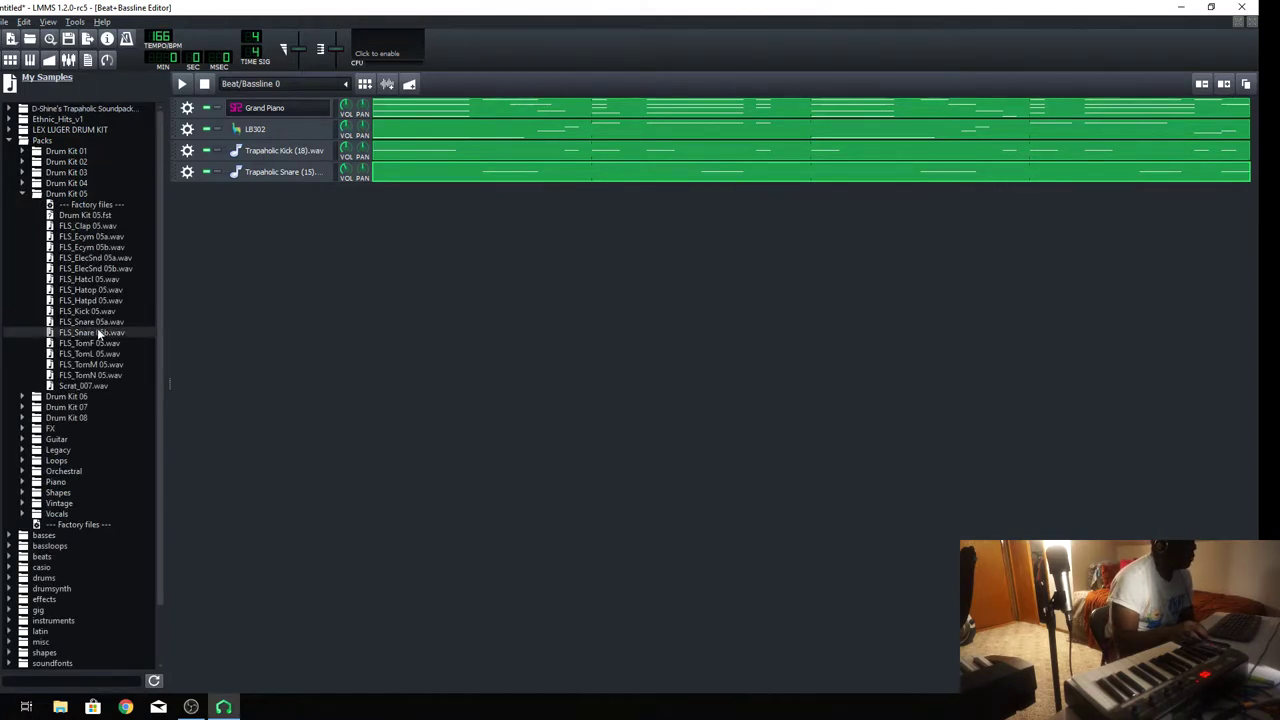
pyautogui.click(22, 193)
pyautogui.click(22, 183)
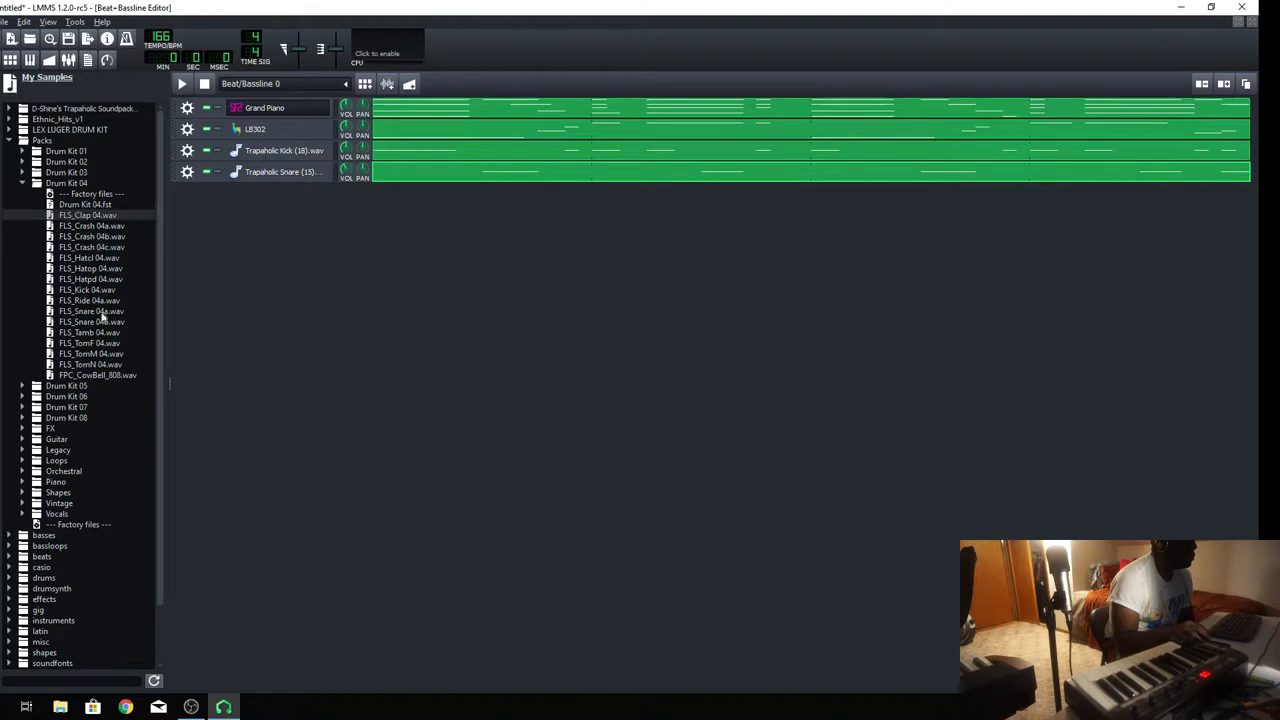
pyautogui.click(22, 183)
pyautogui.click(22, 172)
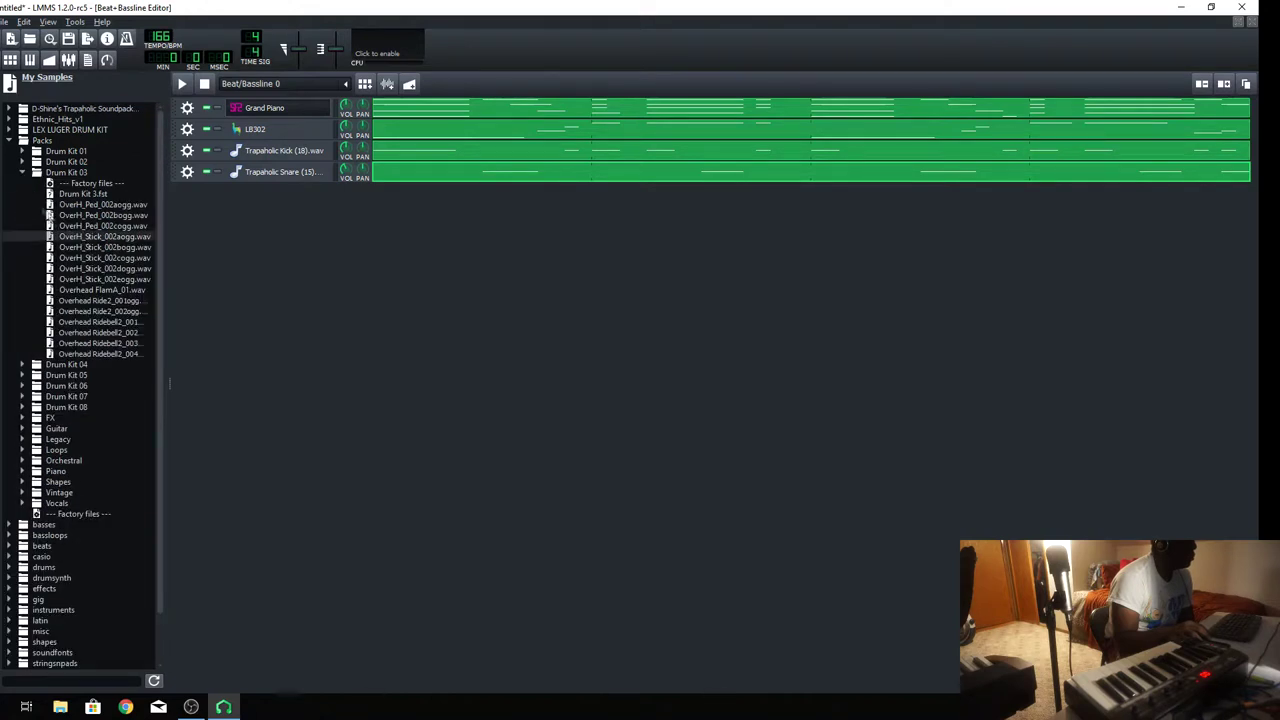
pyautogui.click(22, 172)
pyautogui.click(22, 161)
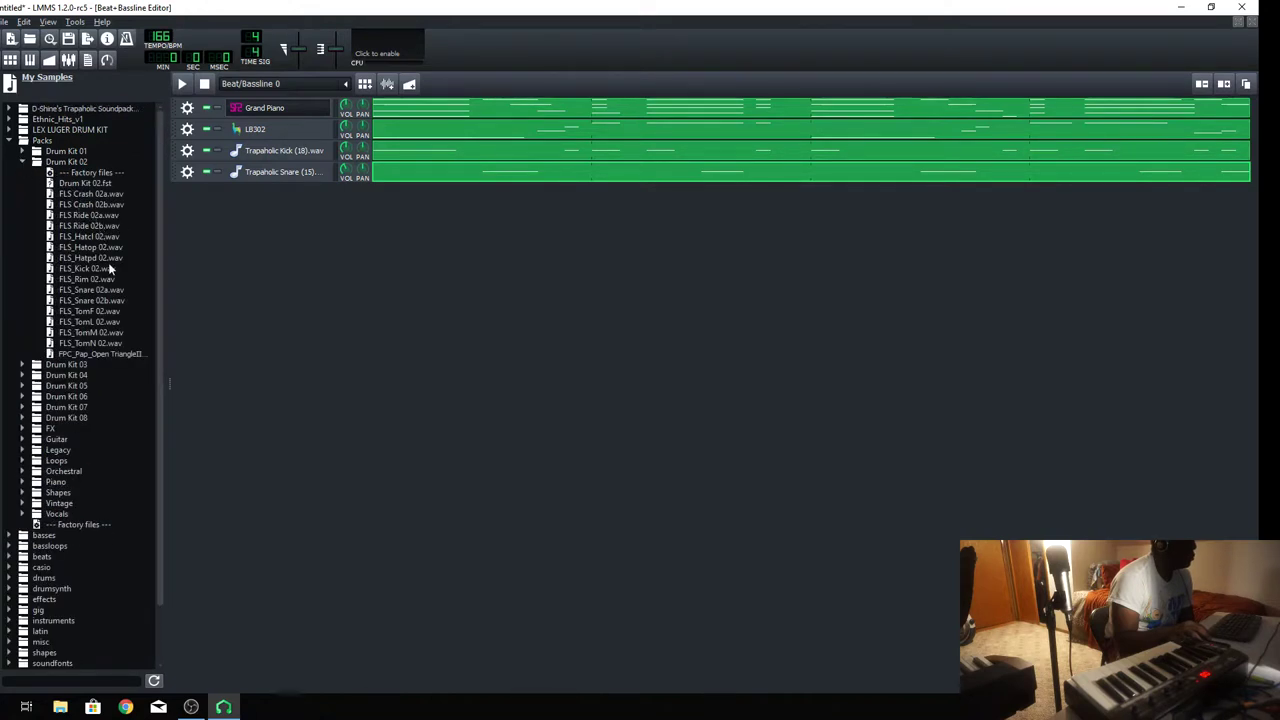
pyautogui.click(22, 161)
# Add FLS_Kick 01.wav from Drum Kit 01 as a new track and paste the Trapaholic Kick (18) pattern into it
pyautogui.click(22, 151)
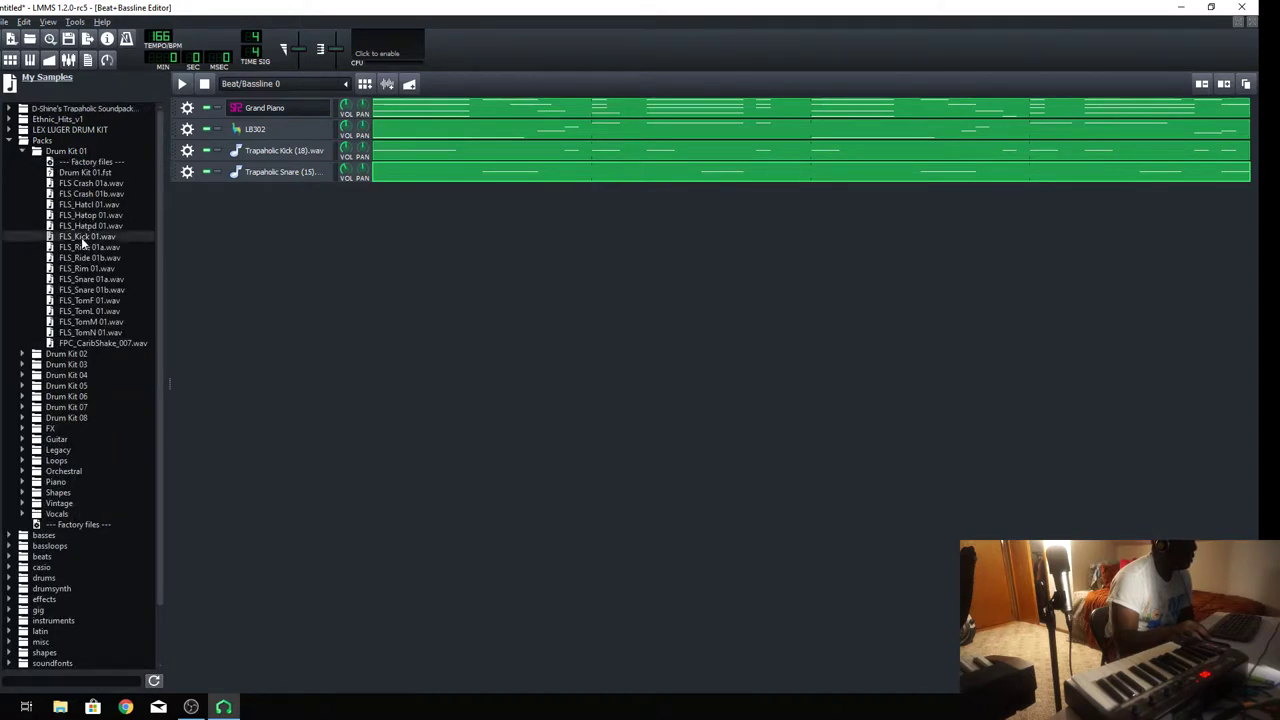
pyautogui.moveTo(81, 237); pyautogui.dragTo(360, 290)
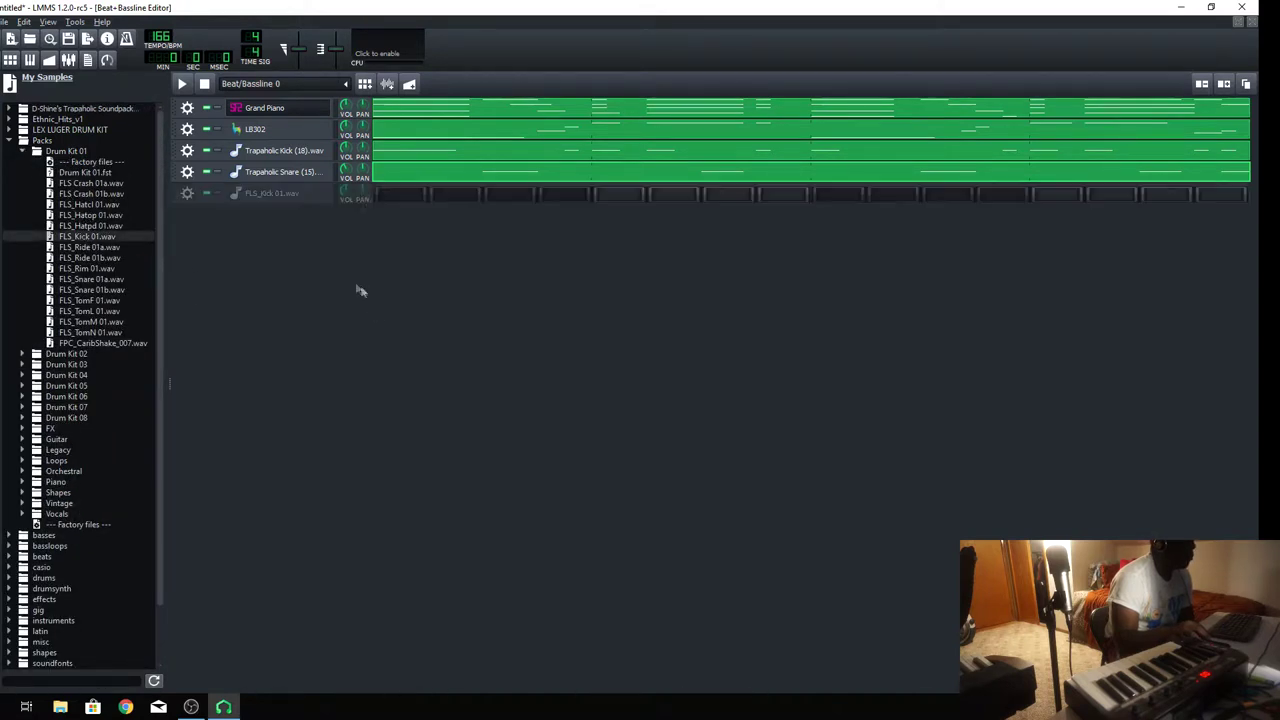
pyautogui.rightClick(388, 160)
pyautogui.click(426, 188)
pyautogui.rightClick(396, 197)
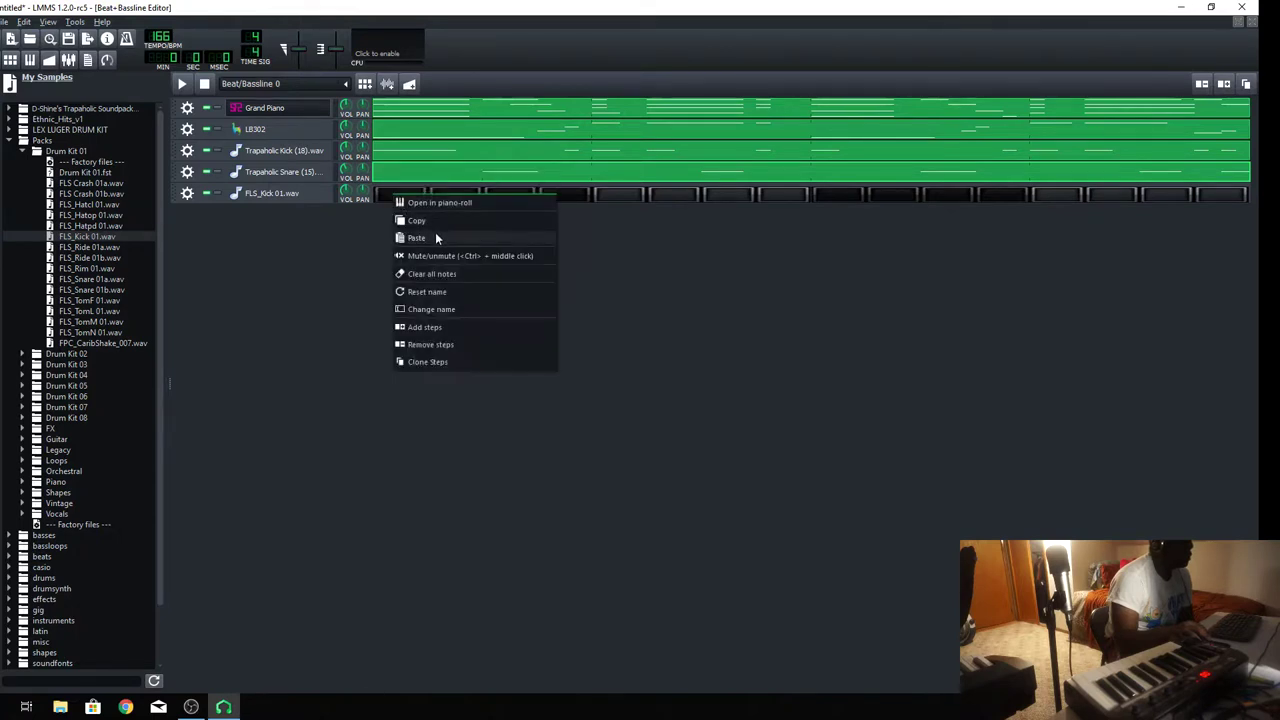
pyautogui.click(435, 232)
# Mute the Trapaholic Kick (18) track and audition FLS_Snare 01a.wav and 01b.wav over the playing beat
pyautogui.click(206, 150)
pyautogui.press('space')
pyautogui.click(102, 282)
pyautogui.click(107, 290)
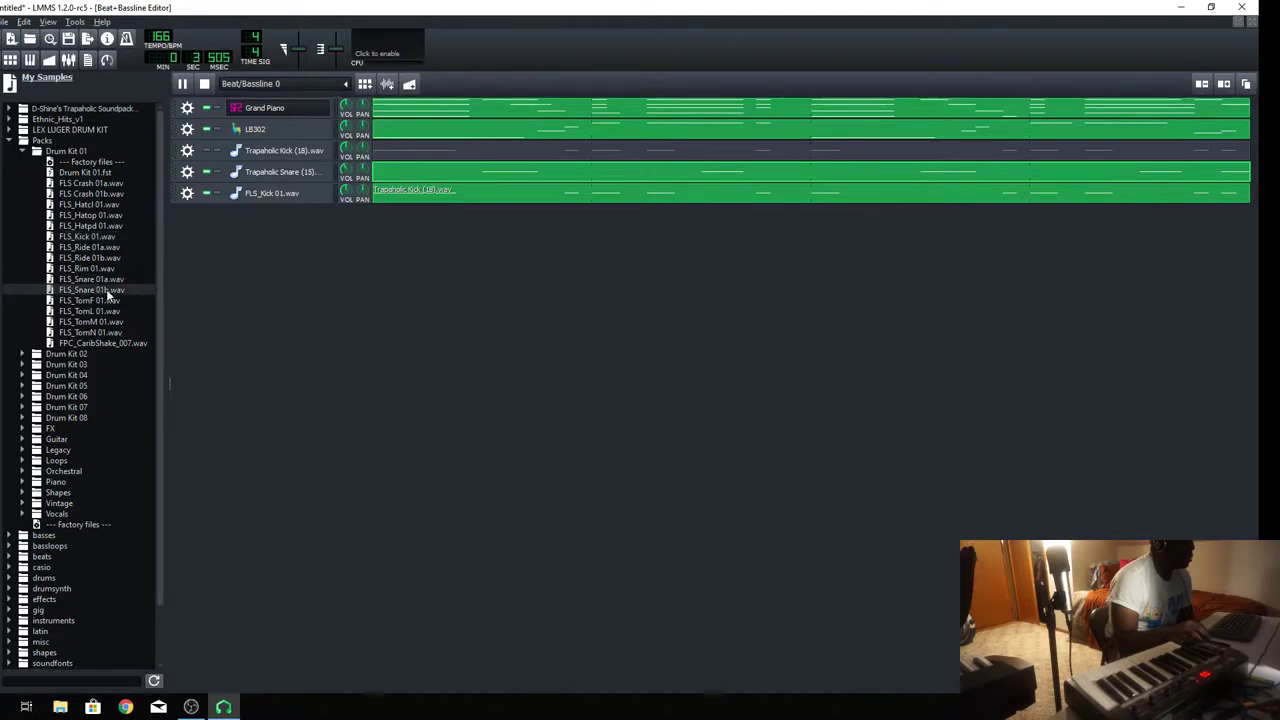
# Add FLS_Snare 01b.wav as a new track and paste the Trapaholic Snare (15) pattern into it
pyautogui.doubleClick(108, 291)
pyautogui.rightClick(451, 179)
pyautogui.click(478, 204)
pyautogui.rightClick(459, 220)
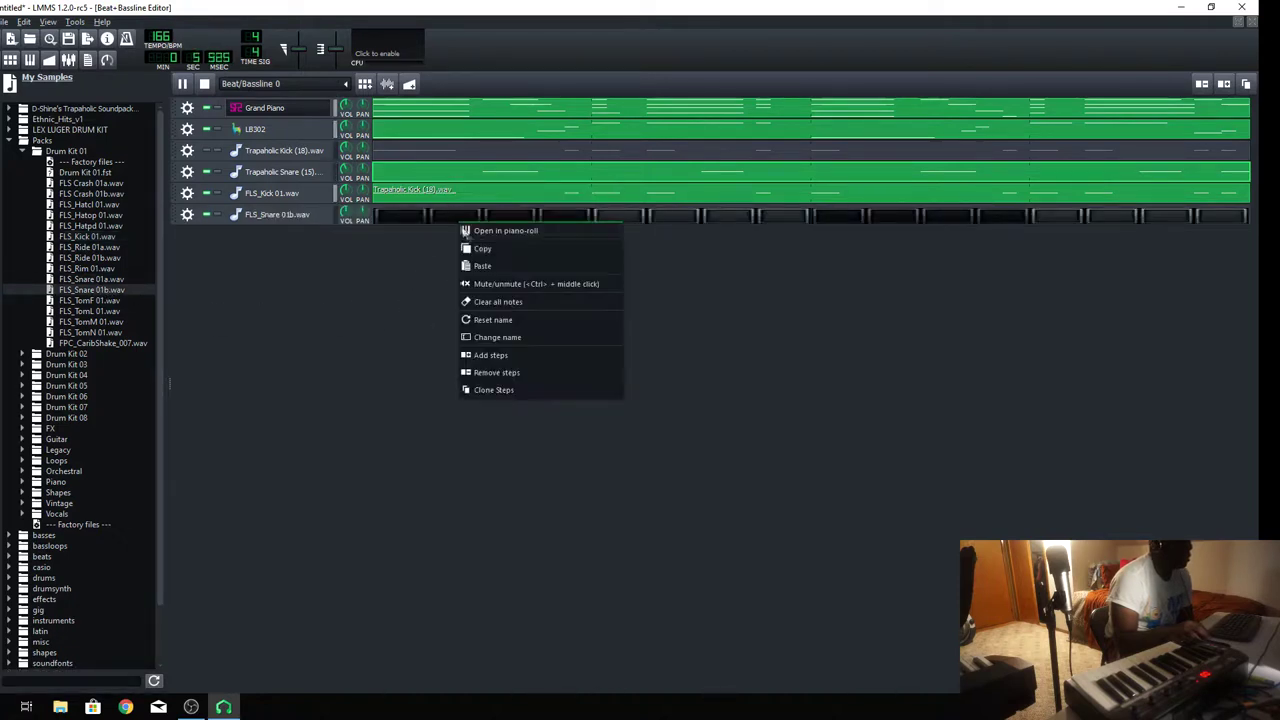
pyautogui.click(482, 266)
# Mute the Trapaholic Snare (15) track and remove the FLS_Snare 01b.wav track
pyautogui.click(207, 172)
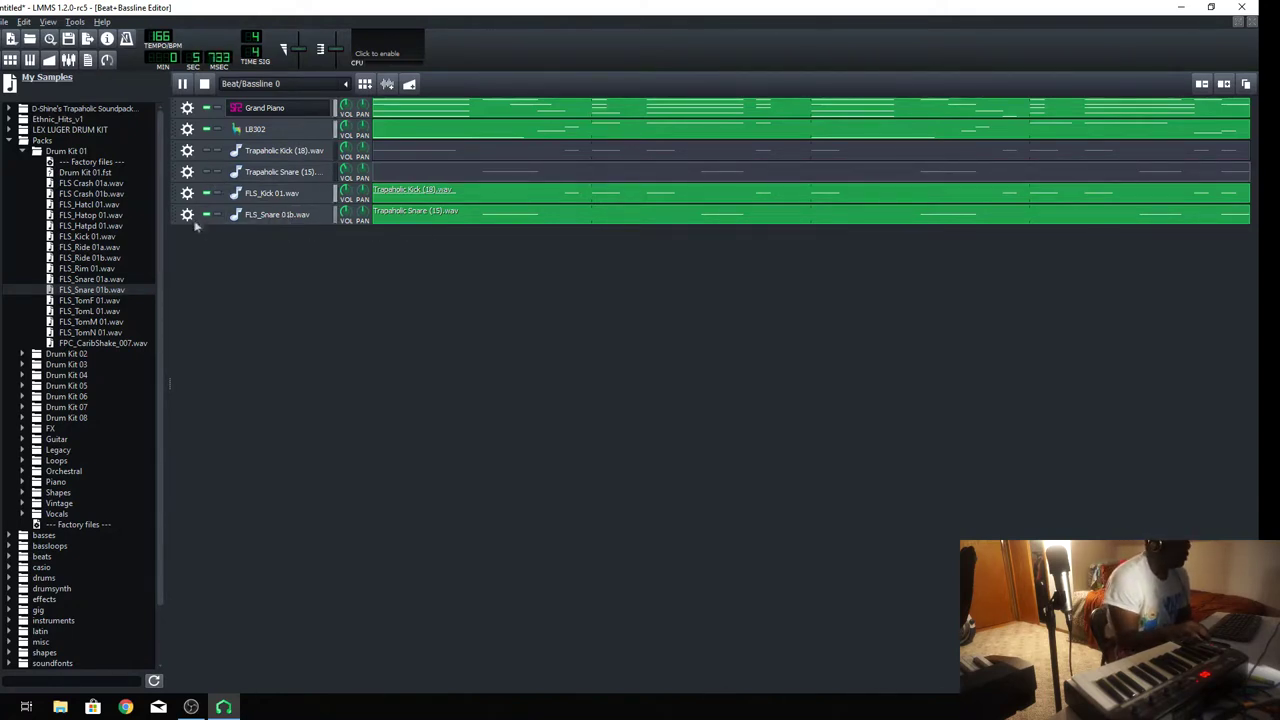
pyautogui.click(187, 214)
pyautogui.click(245, 249)
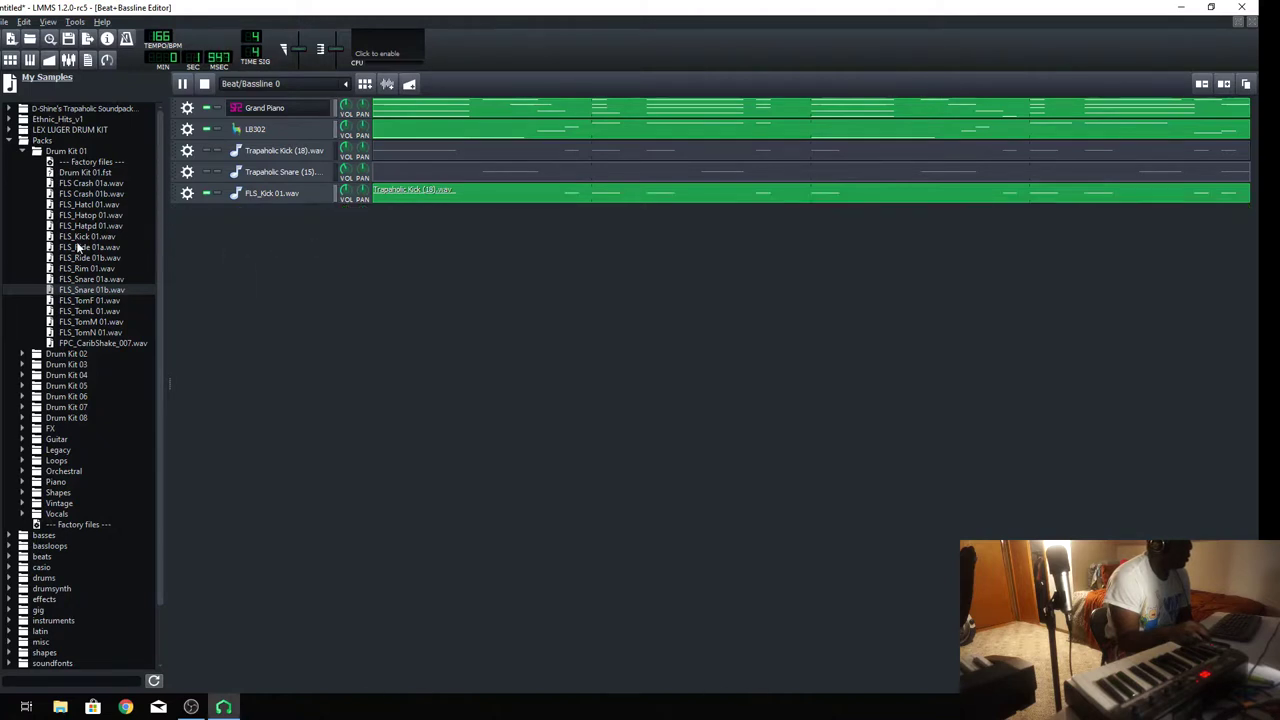
# Add FLS_Rim 01.wav from Drum Kit 01 as a new track and paste the copied snare pattern into it
pyautogui.click(89, 282)
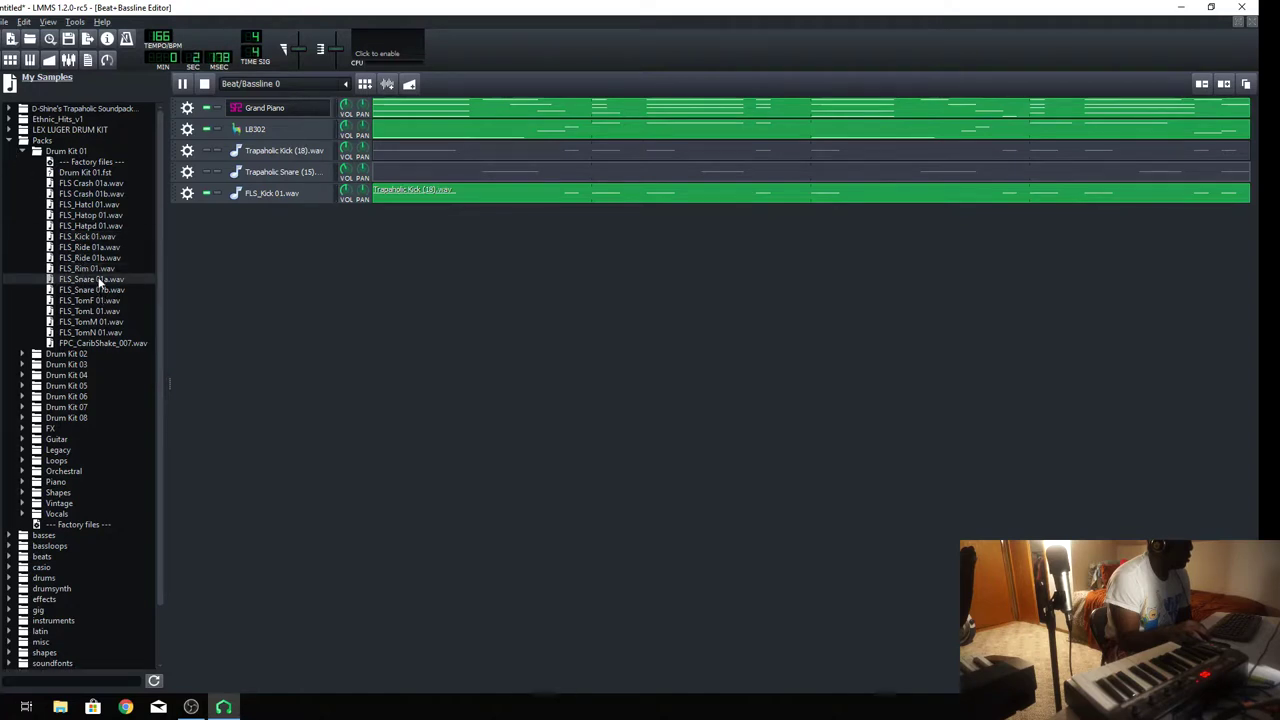
pyautogui.moveTo(104, 268); pyautogui.dragTo(258, 280)
pyautogui.rightClick(388, 217)
pyautogui.click(414, 261)
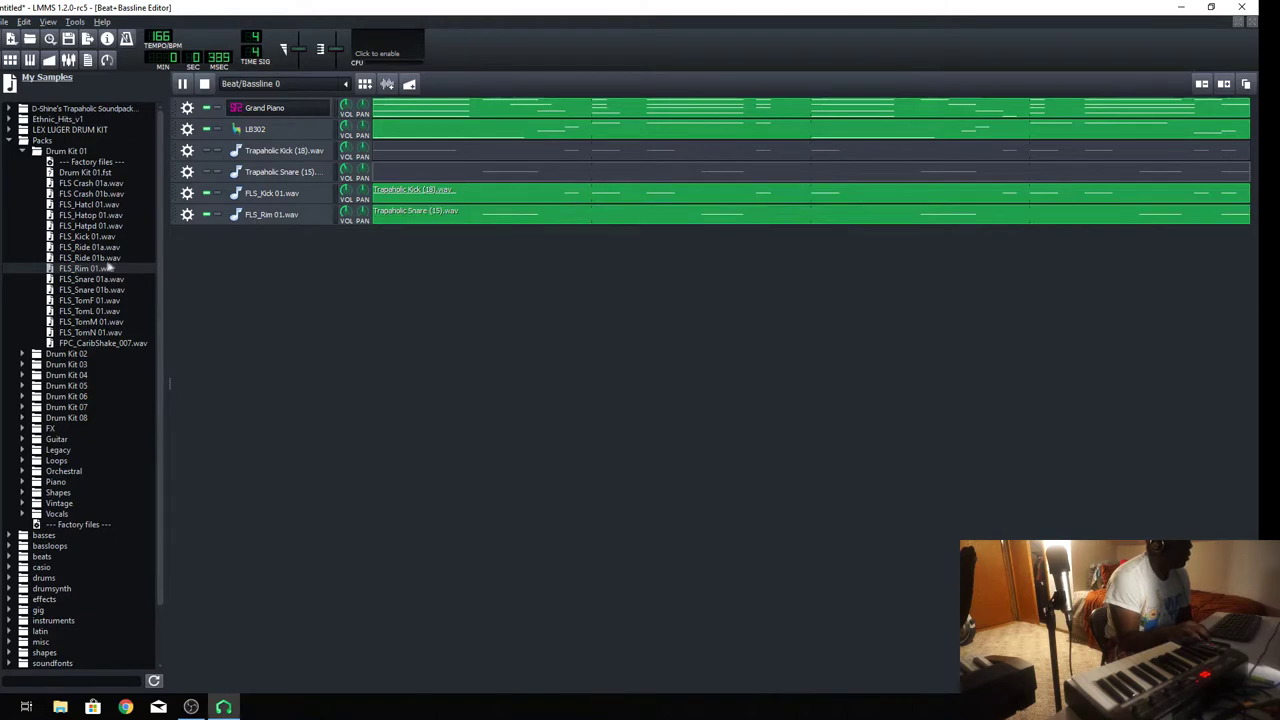
# Add FLS_Snare 01a.wav as another new track and paste the same snare pattern into it
pyautogui.moveTo(101, 286); pyautogui.dragTo(455, 250)
pyautogui.rightClick(455, 250)
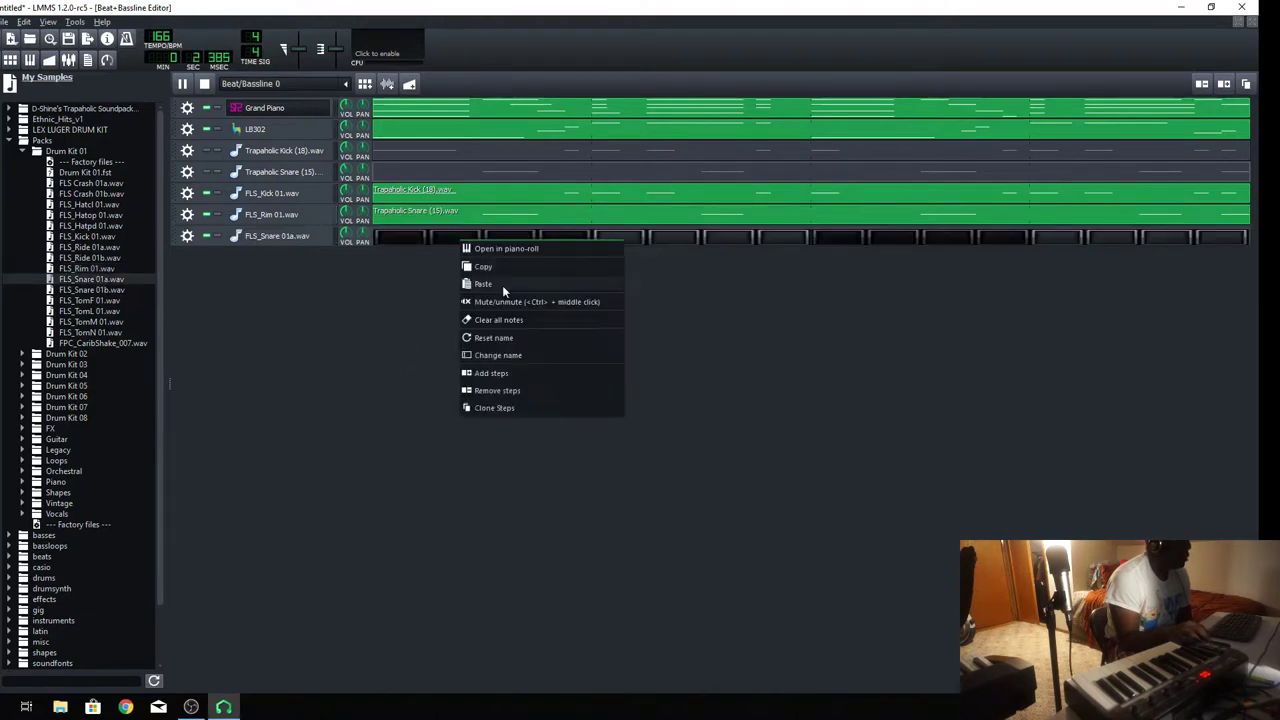
pyautogui.click(485, 284)
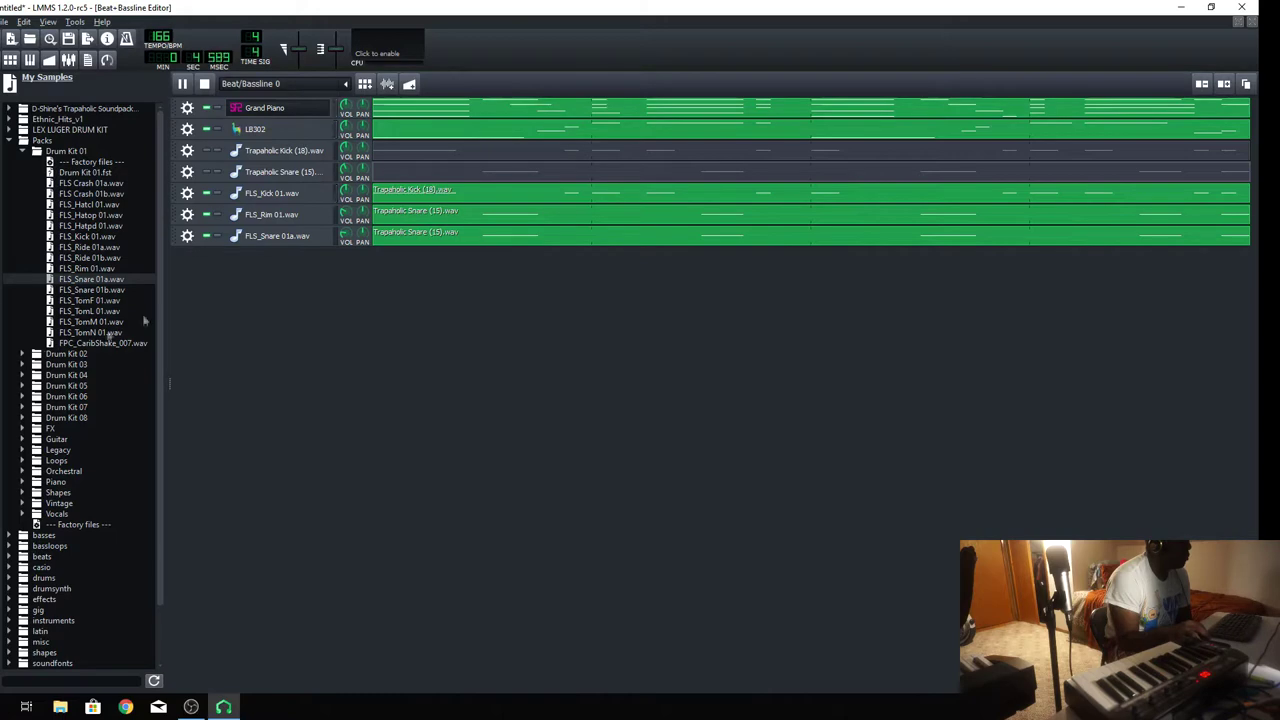
# Add the ReverbSC effect to the Grand Piano track's effects chain
pyautogui.doubleClick(254, 110)
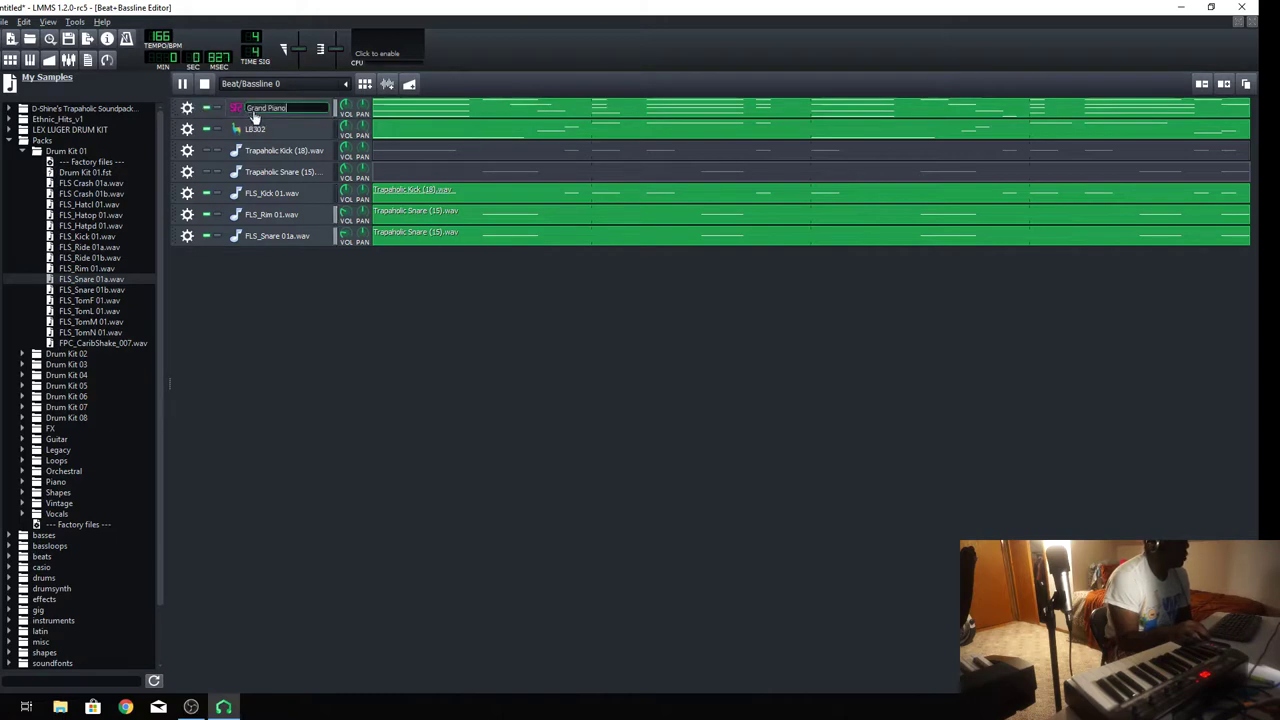
pyautogui.click(237, 109)
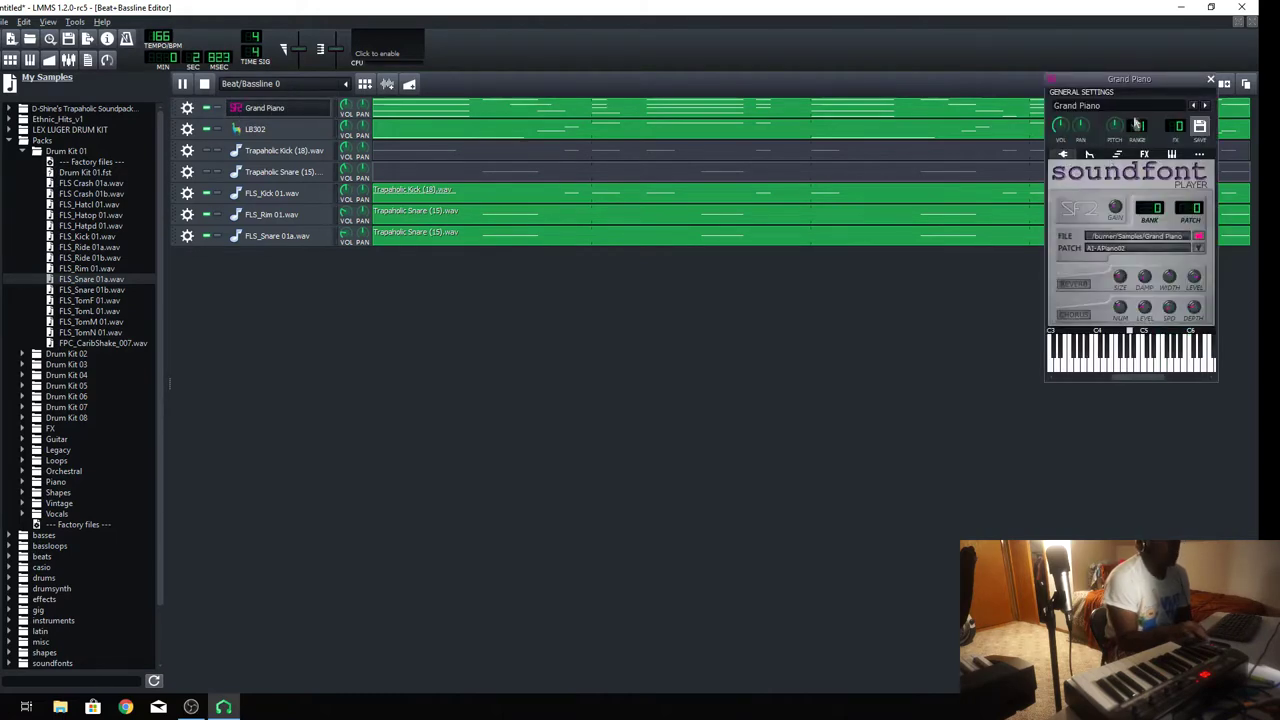
pyautogui.moveTo(1130, 78); pyautogui.dragTo(548, 134)
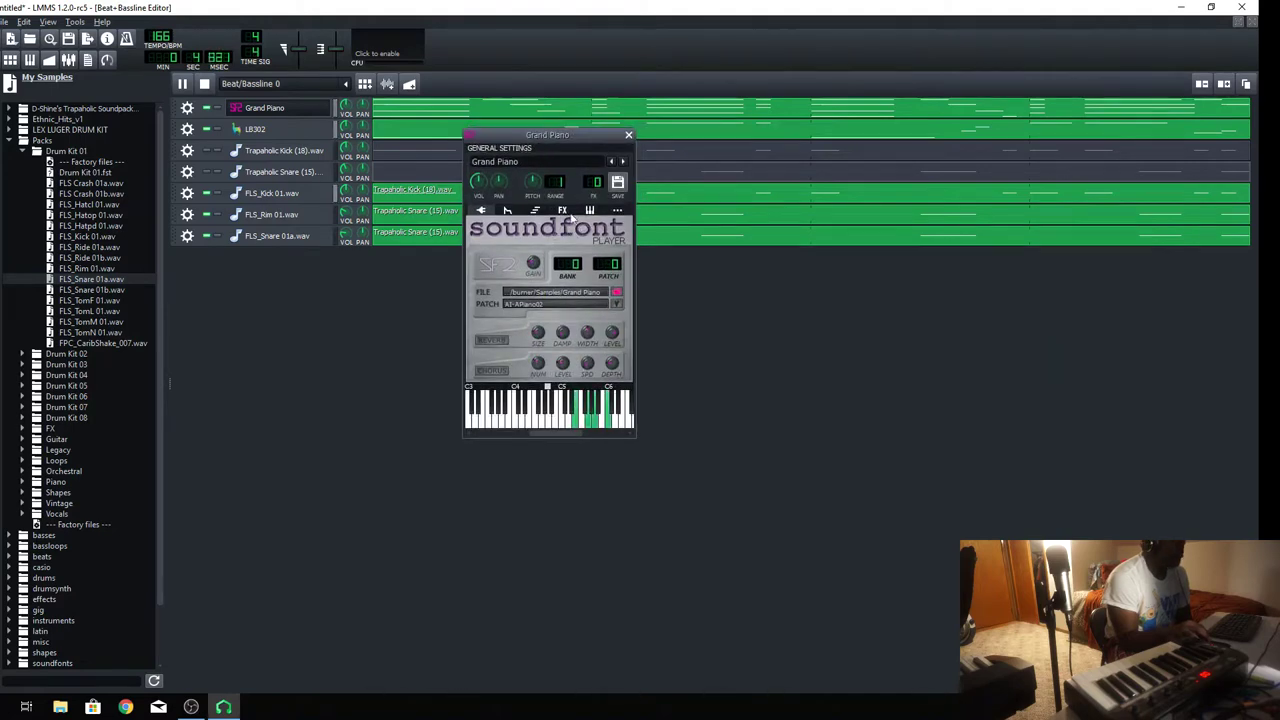
pyautogui.click(565, 211)
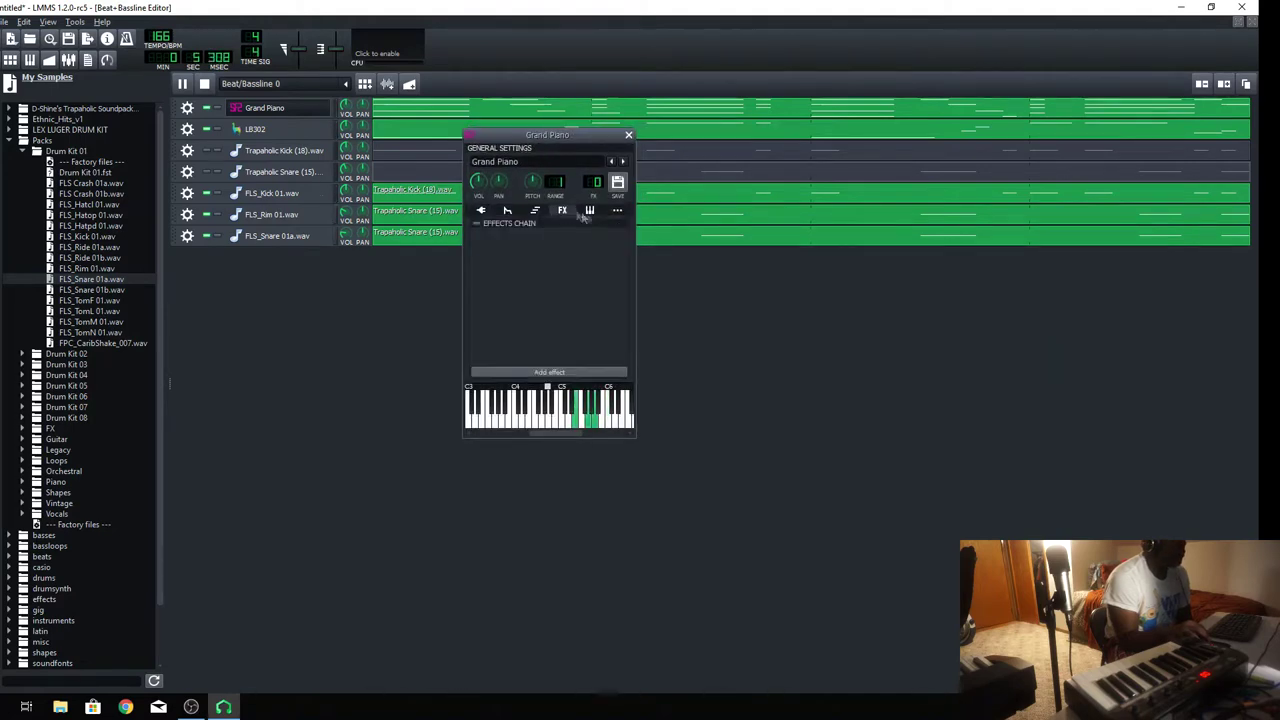
pyautogui.click(563, 372)
pyautogui.scroll(-2, 563, 360)
pyautogui.scroll(2, 563, 300)
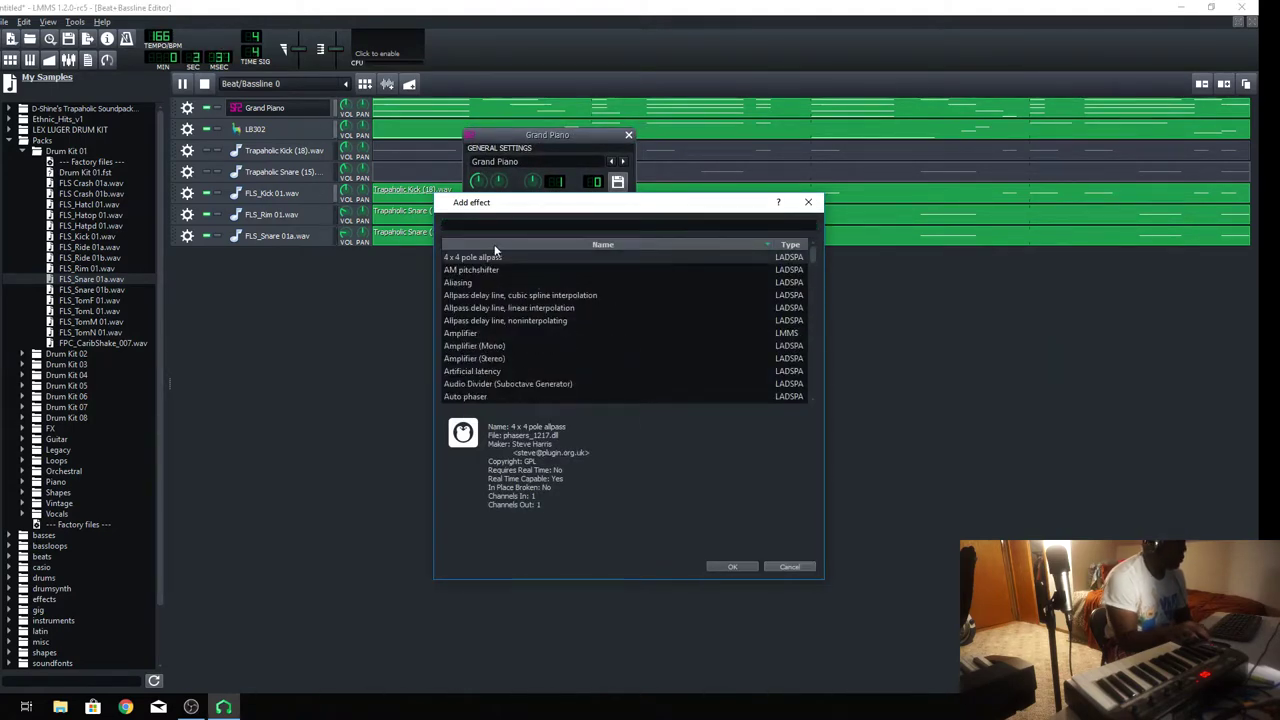
pyautogui.write('rev')
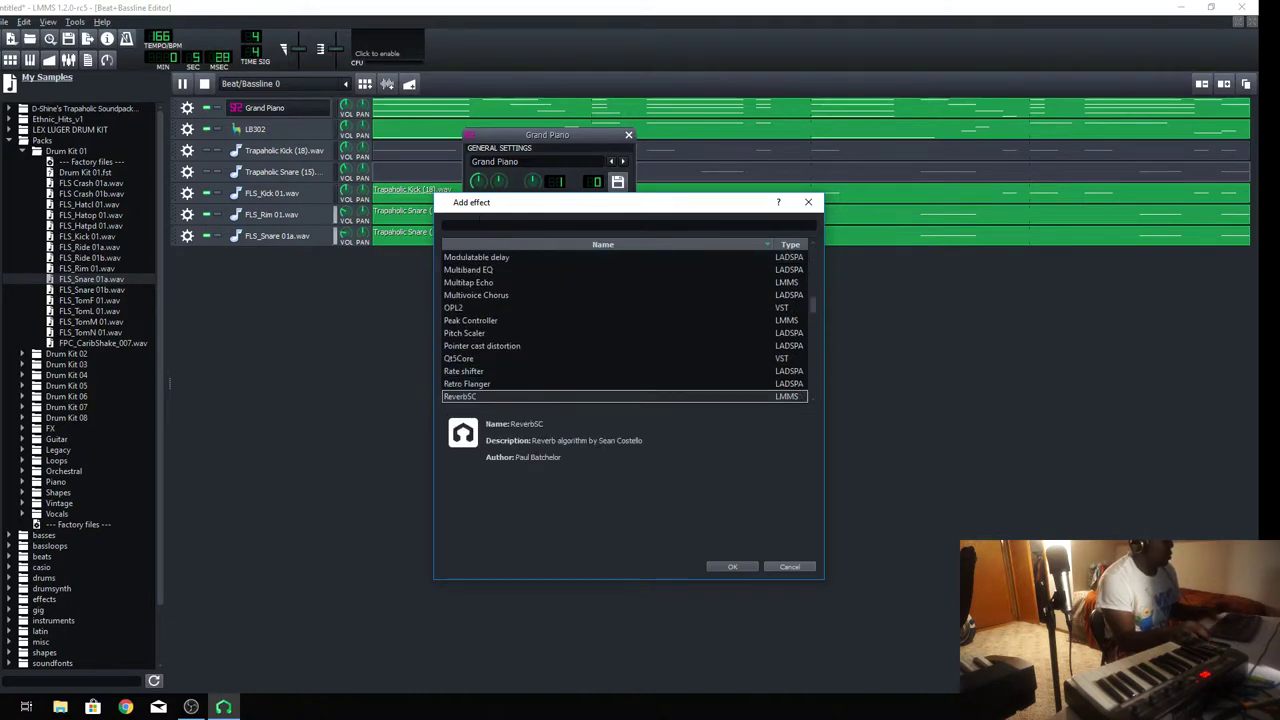
pyautogui.click(732, 566)
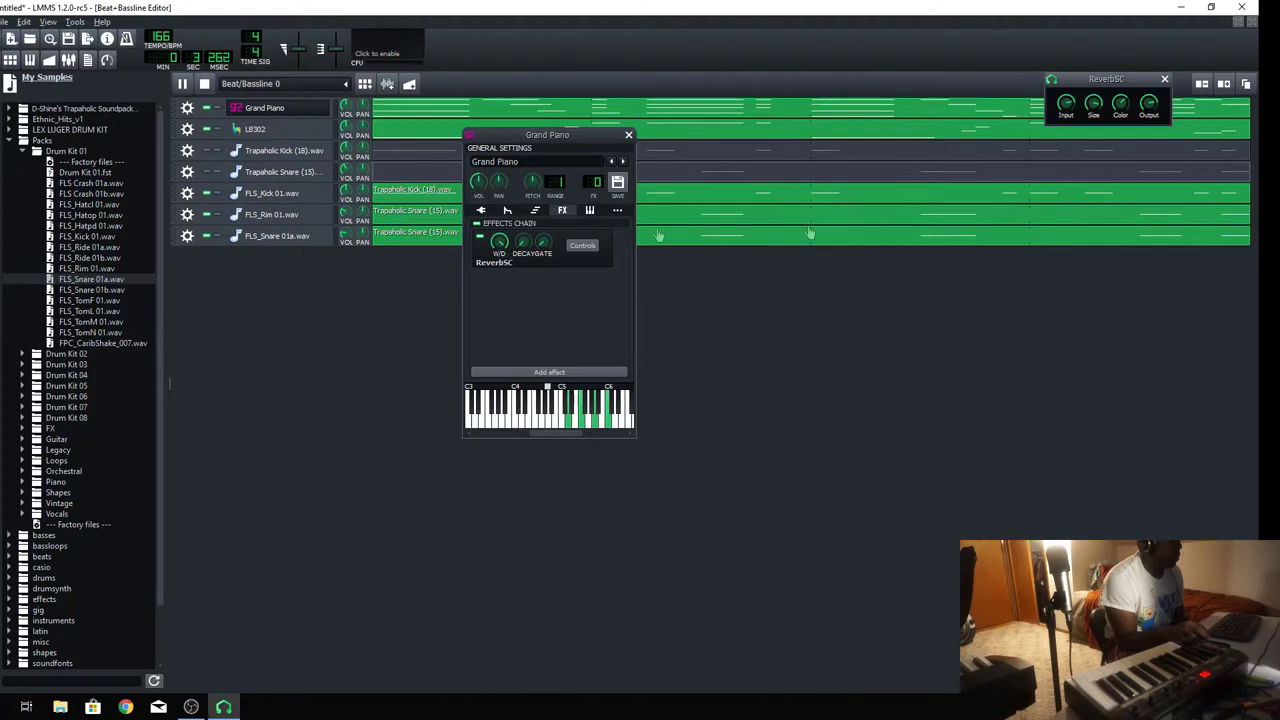
# Show the ReverbSC controls on the Grand Piano track and adjust the effect's wet/dry amount
pyautogui.click(581, 245)
pyautogui.click(581, 245)
pyautogui.moveTo(507, 249); pyautogui.dragTo(504, 268)
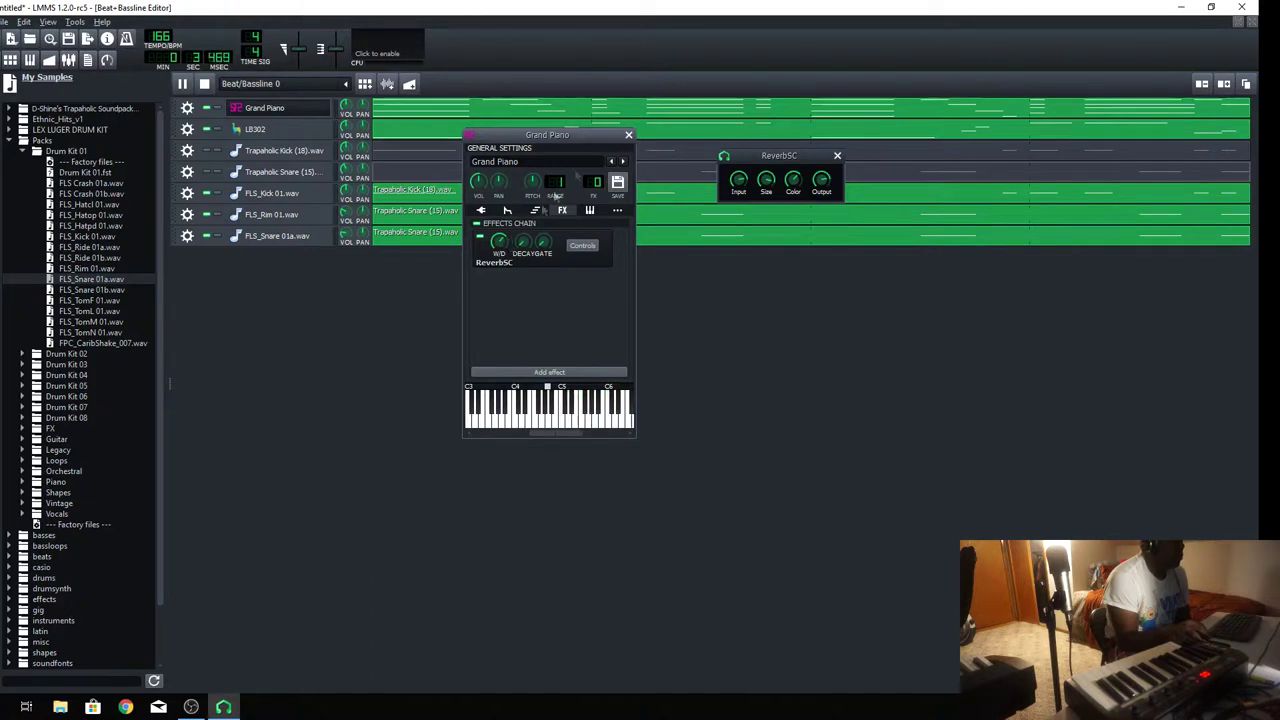
pyautogui.click(628, 134)
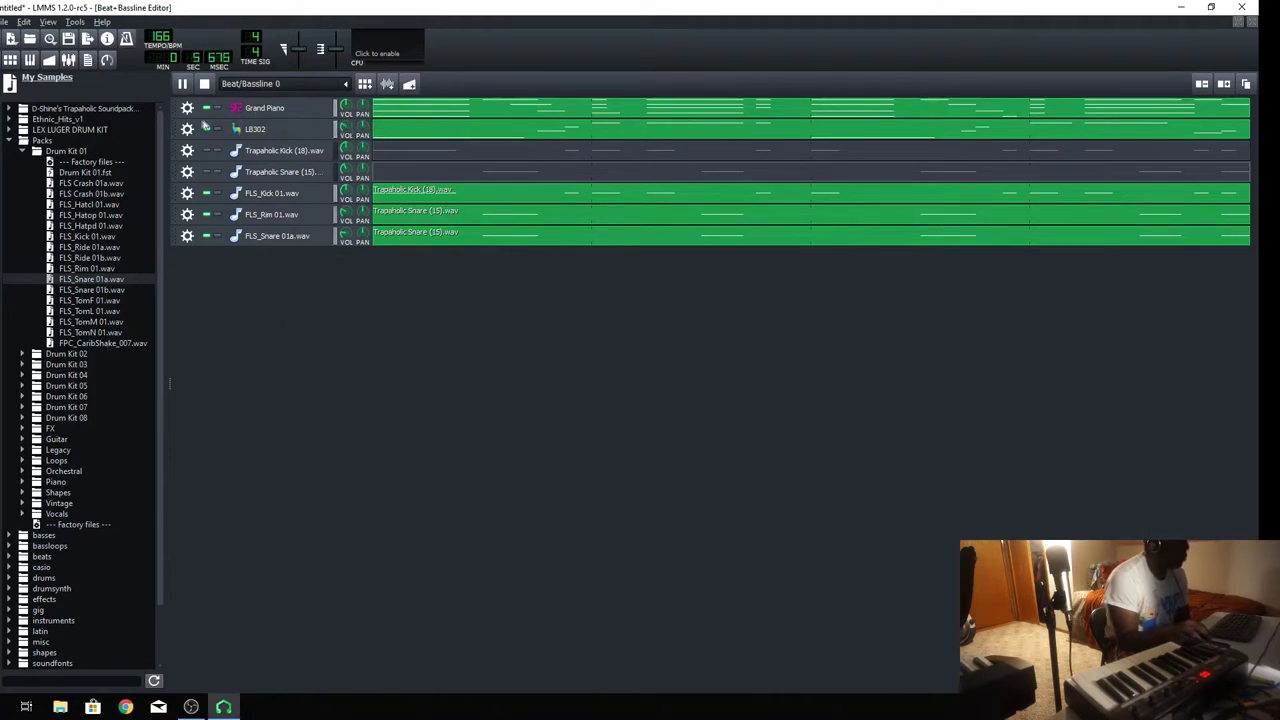
# Toggle the USB MIDI Controller input on the Grand Piano and LB302 tracks
pyautogui.click(193, 109)
pyautogui.moveTo(237, 171)
pyautogui.moveTo(297, 179)
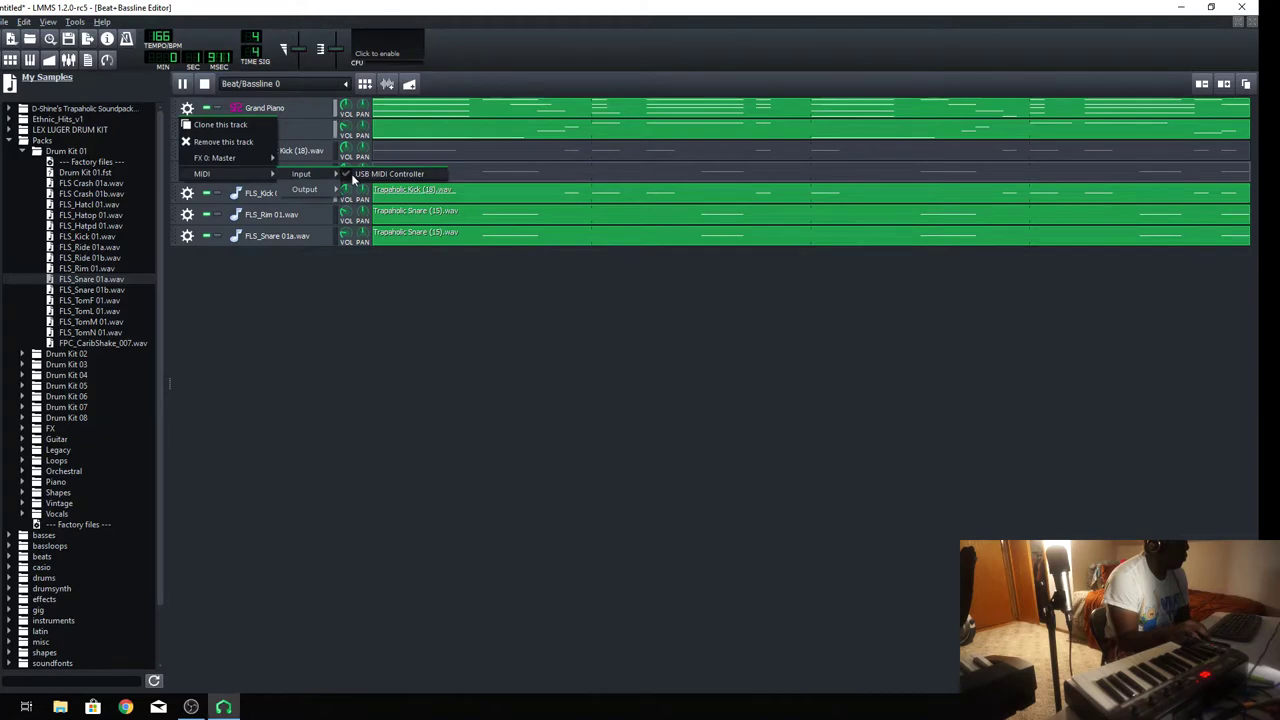
pyautogui.click(354, 177)
pyautogui.click(188, 129)
pyautogui.moveTo(240, 183)
pyautogui.moveTo(297, 192)
pyautogui.click(380, 194)
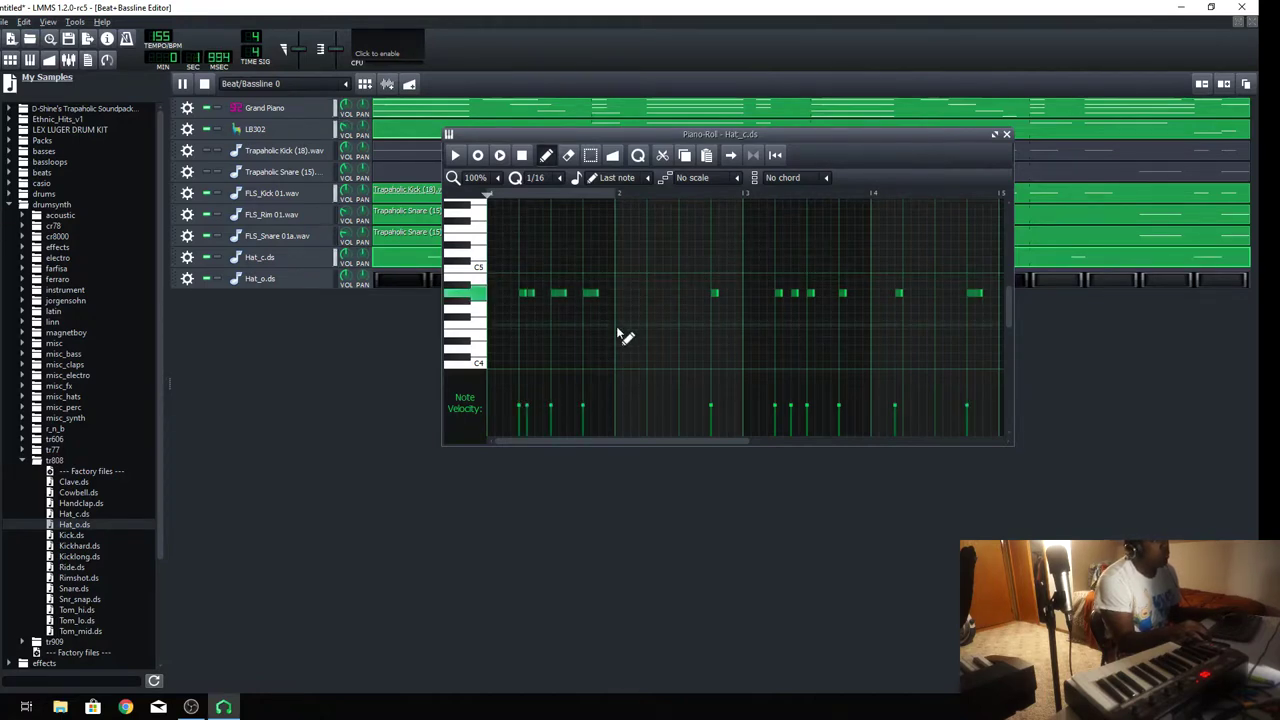
# Add a second Hat_c.ds track from the tr808 samples and copy its pattern
pyautogui.click(1007, 134)
pyautogui.moveTo(101, 513); pyautogui.dragTo(555, 310)
pyautogui.rightClick(548, 307)
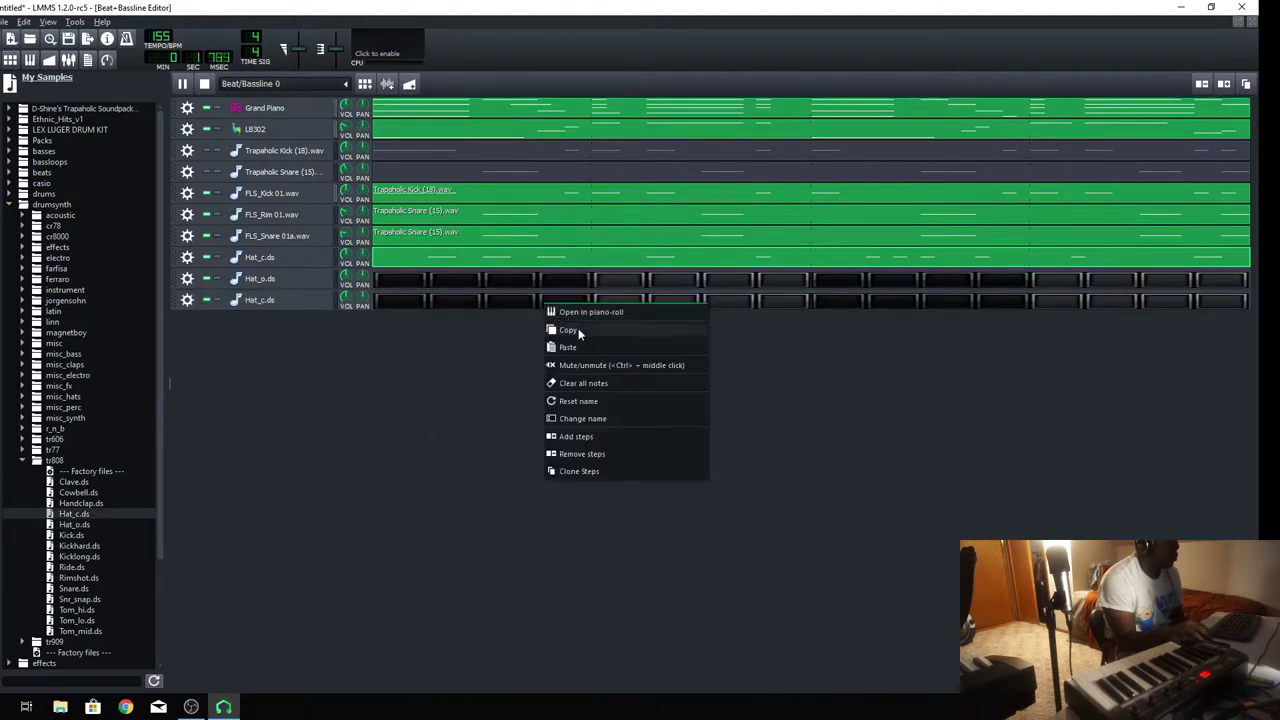
pyautogui.click(574, 331)
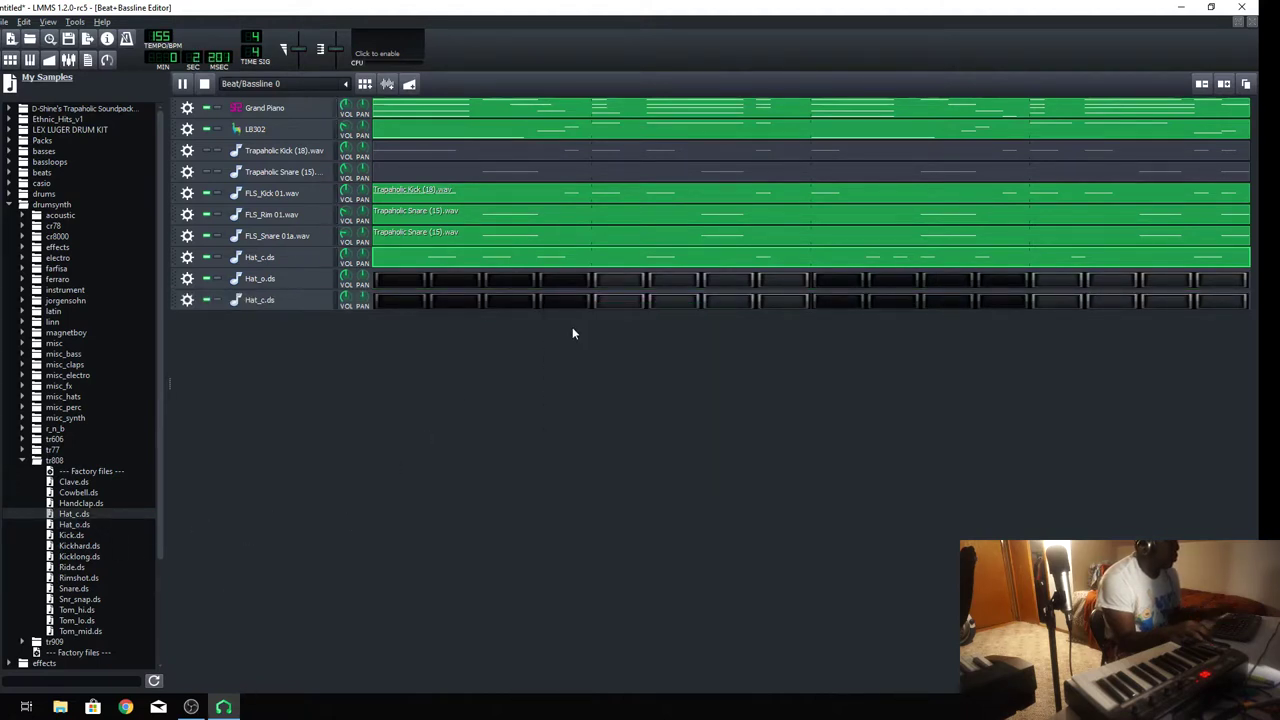
# In the Hat_o.ds pattern, add a note just before bar 3 and end the last note at bar 5
pyautogui.rightClick(423, 284)
pyautogui.click(461, 296)
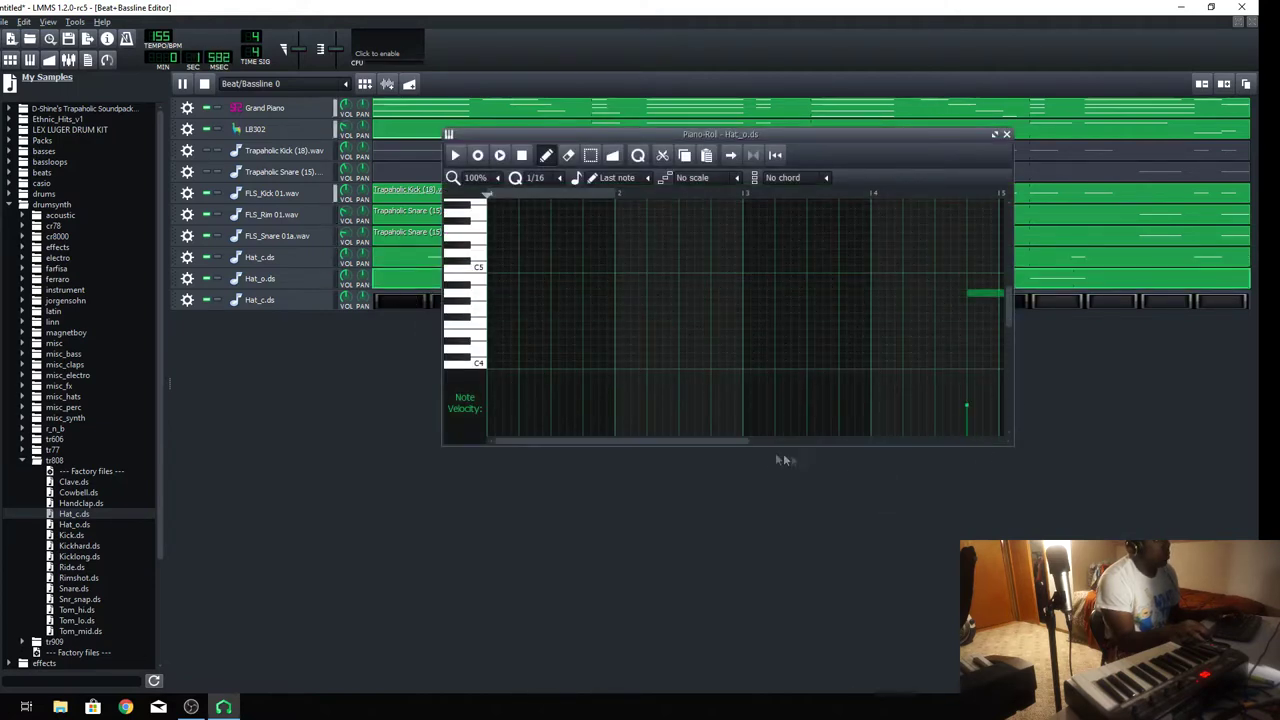
pyautogui.moveTo(737, 441); pyautogui.dragTo(777, 441)
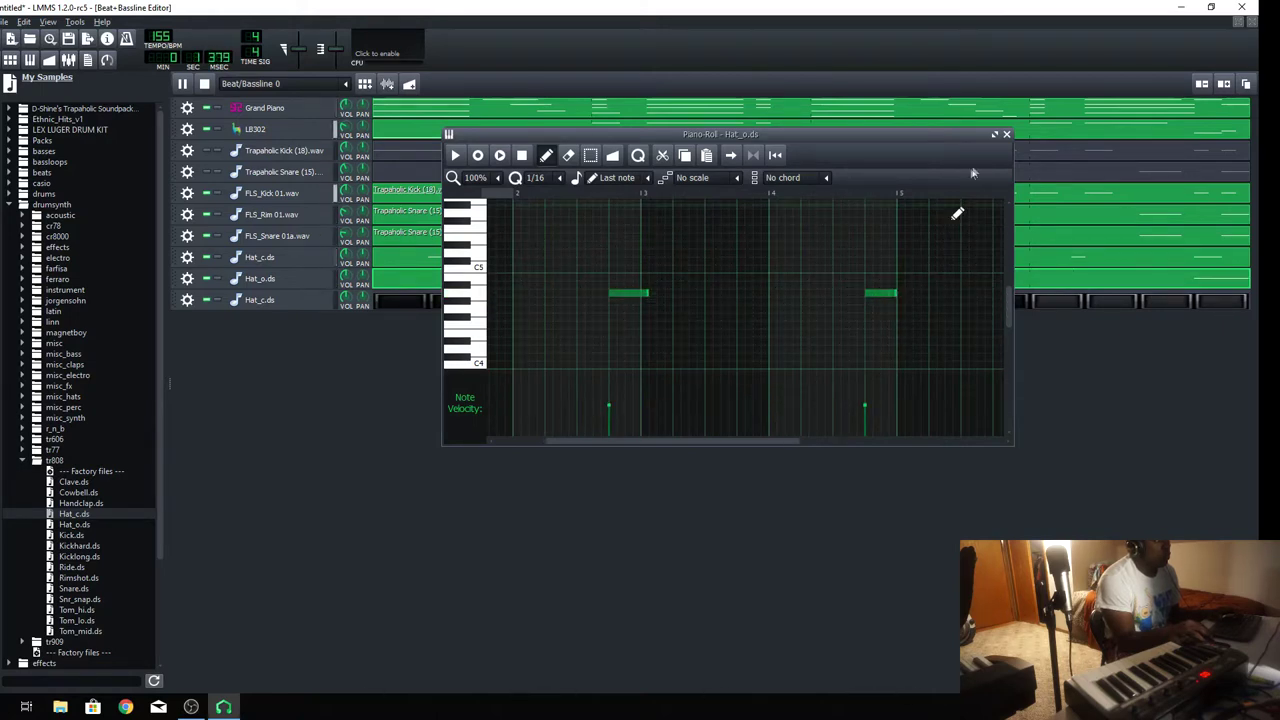
pyautogui.click(1006, 134)
# Move the second note of the first Hat_c.ds pattern one sixteenth later
pyautogui.doubleClick(450, 266)
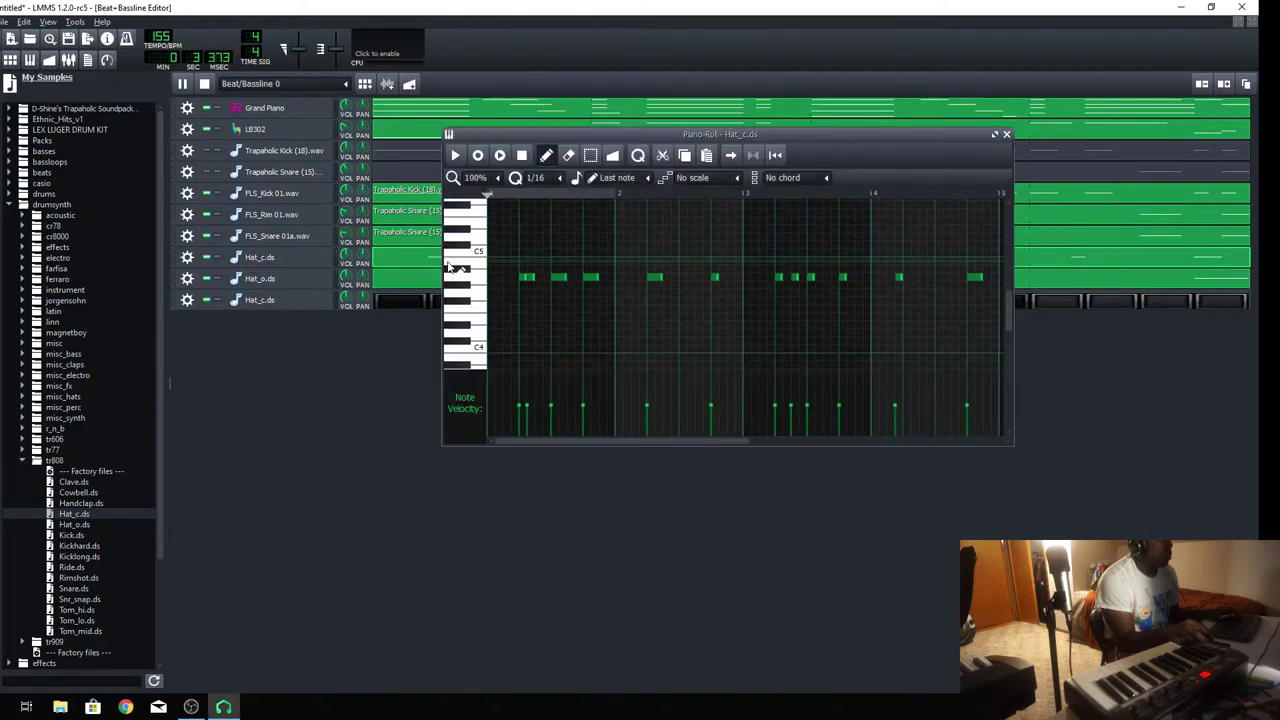
pyautogui.moveTo(529, 279); pyautogui.dragTo(538, 279)
pyautogui.moveTo(685, 443); pyautogui.dragTo(763, 443)
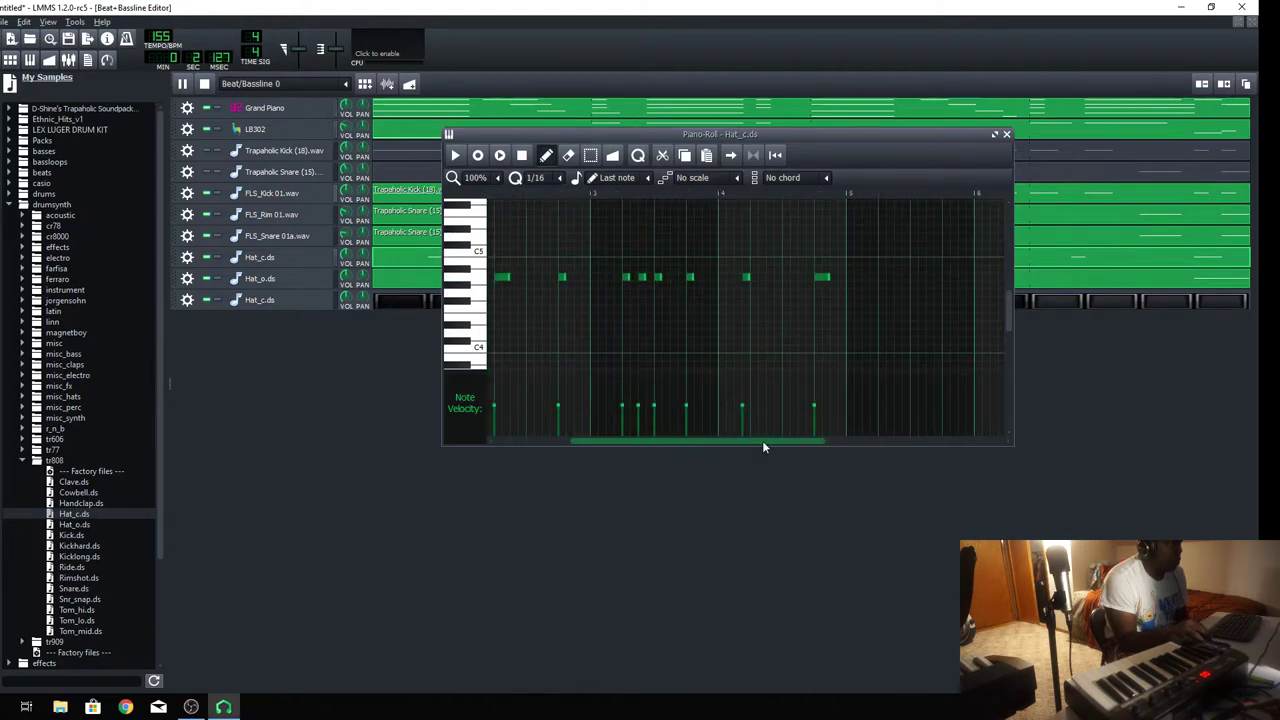
pyautogui.click(1006, 134)
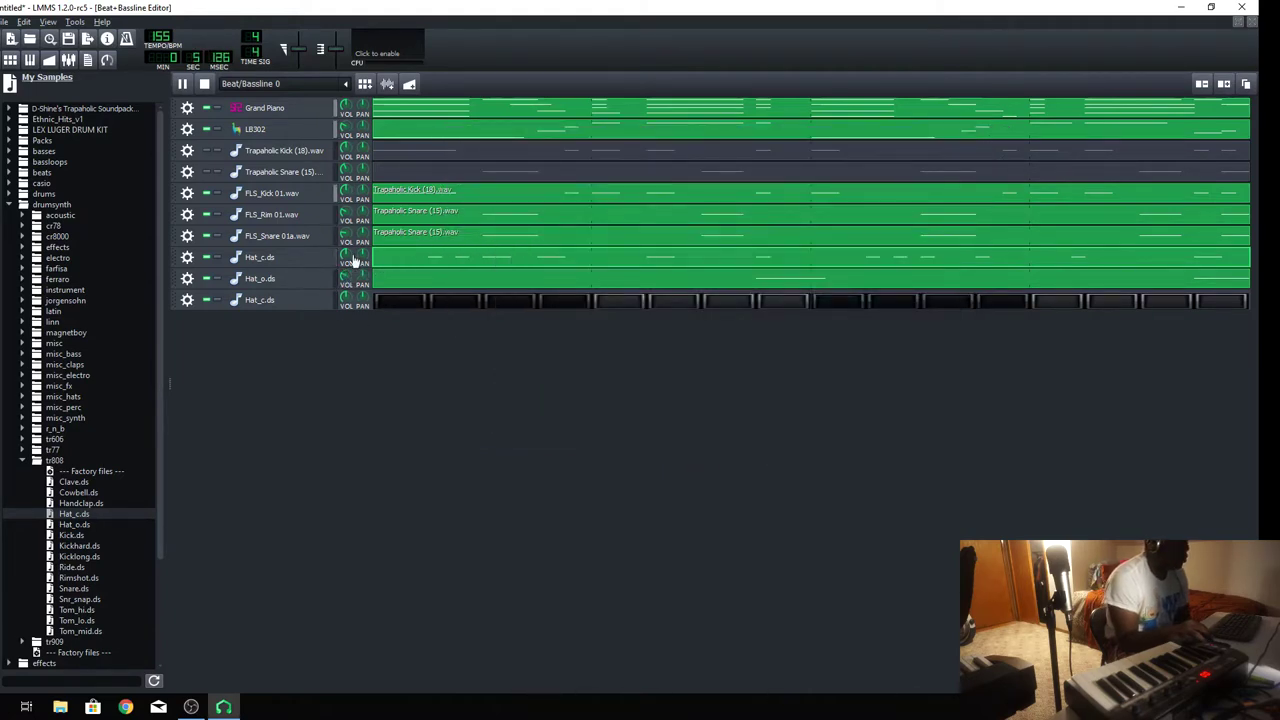
# Adjust the low-pass filter frequency in the Hat_o.ds track's envelope and filter settings
pyautogui.click(262, 278)
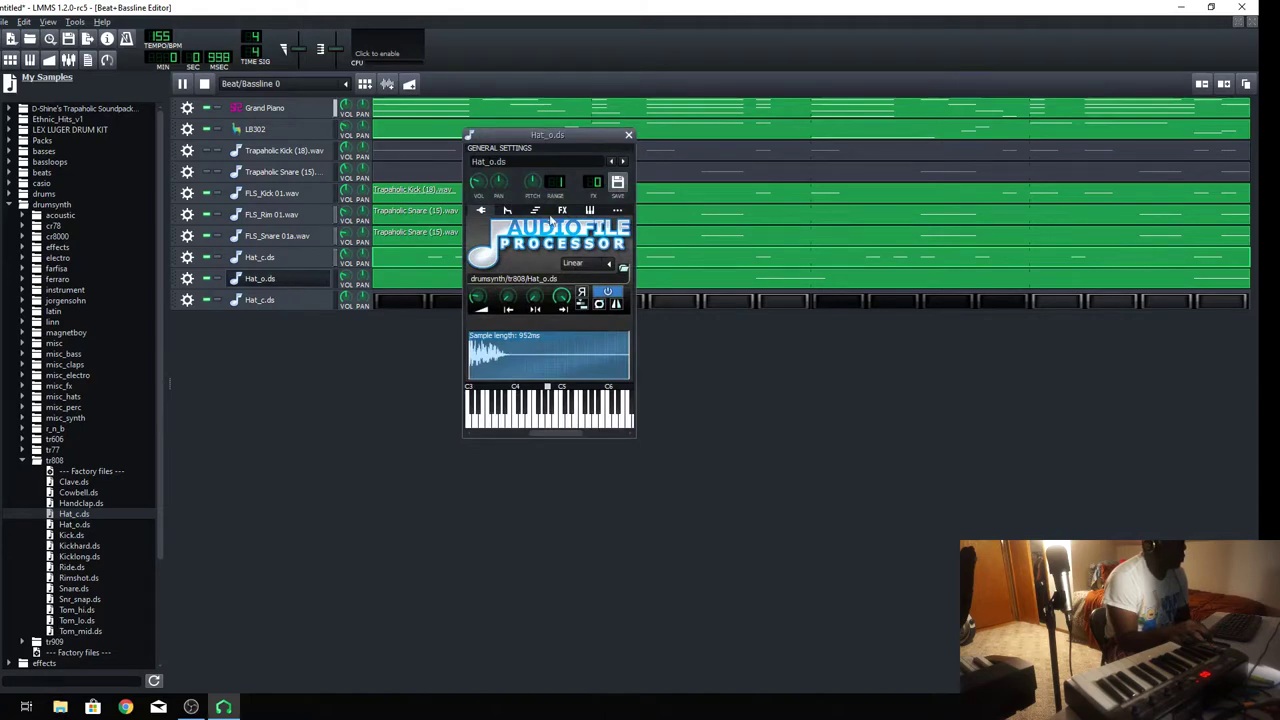
pyautogui.click(562, 210)
pyautogui.click(535, 212)
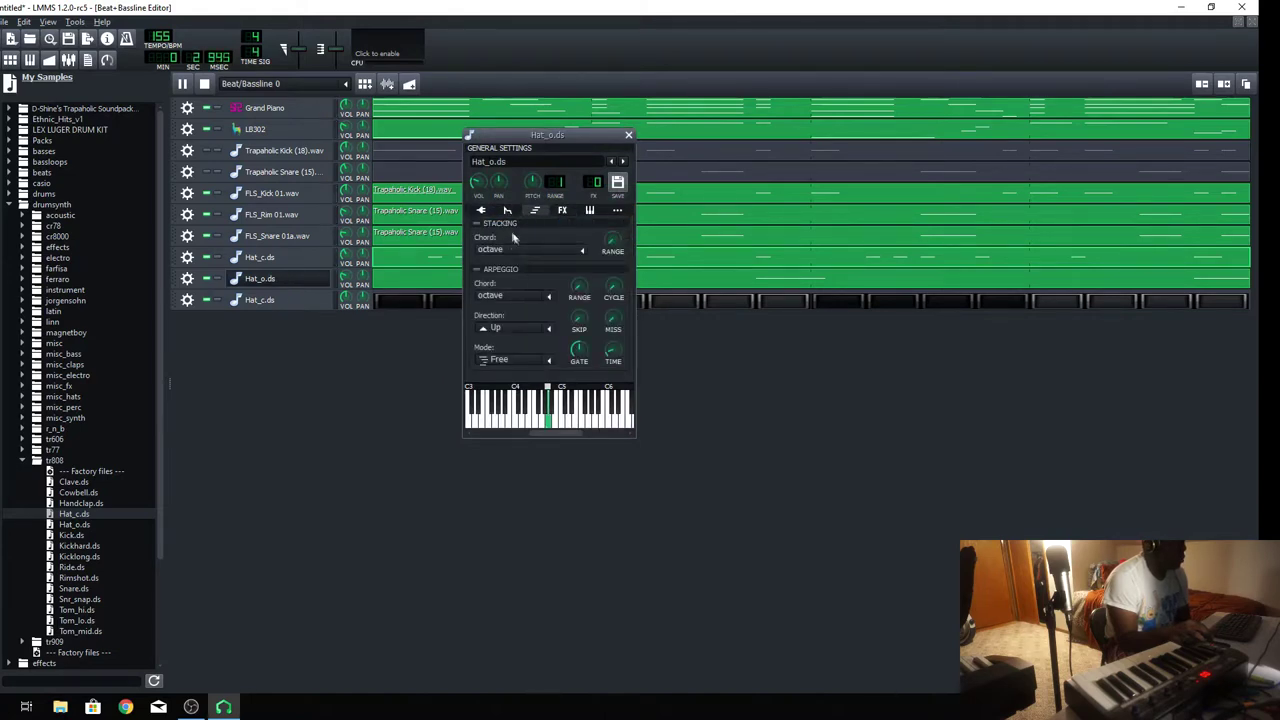
pyautogui.click(507, 212)
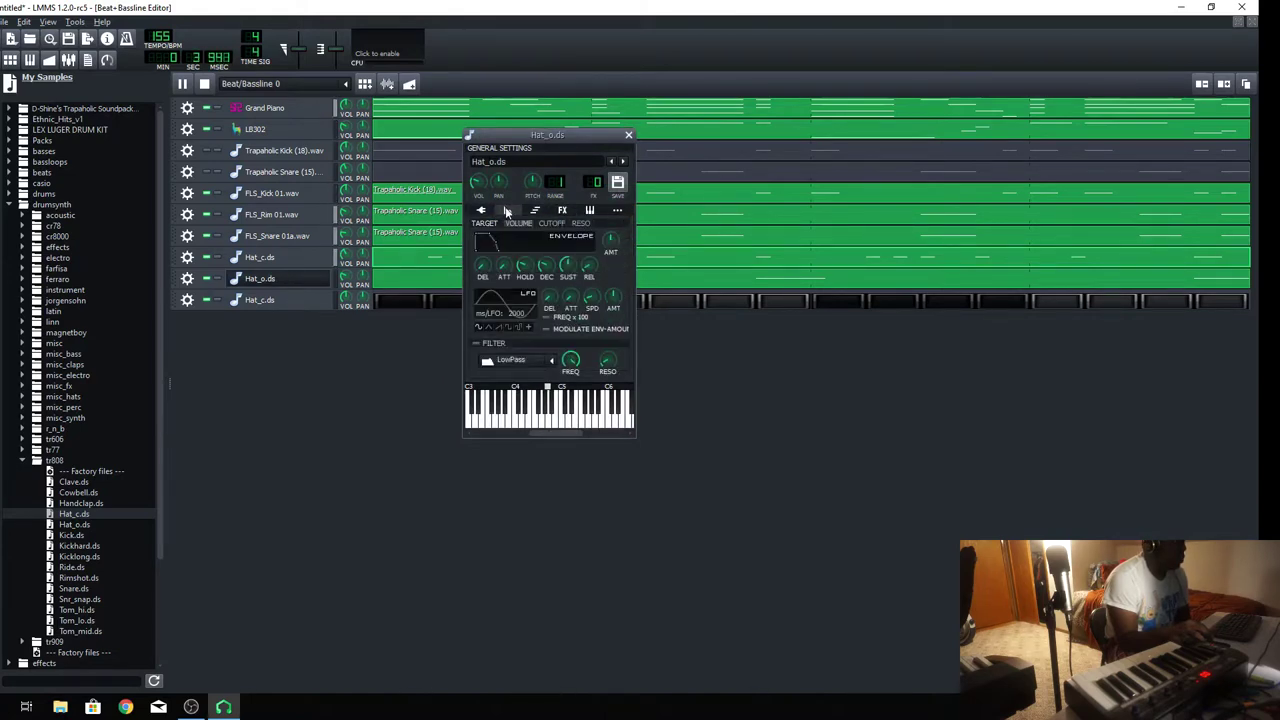
pyautogui.click(495, 367)
pyautogui.moveTo(573, 362)
pyautogui.mouseDown()
pyautogui.moveTo(573, 386)
pyautogui.moveTo(574, 372)
pyautogui.mouseUp()
pyautogui.click(628, 136)
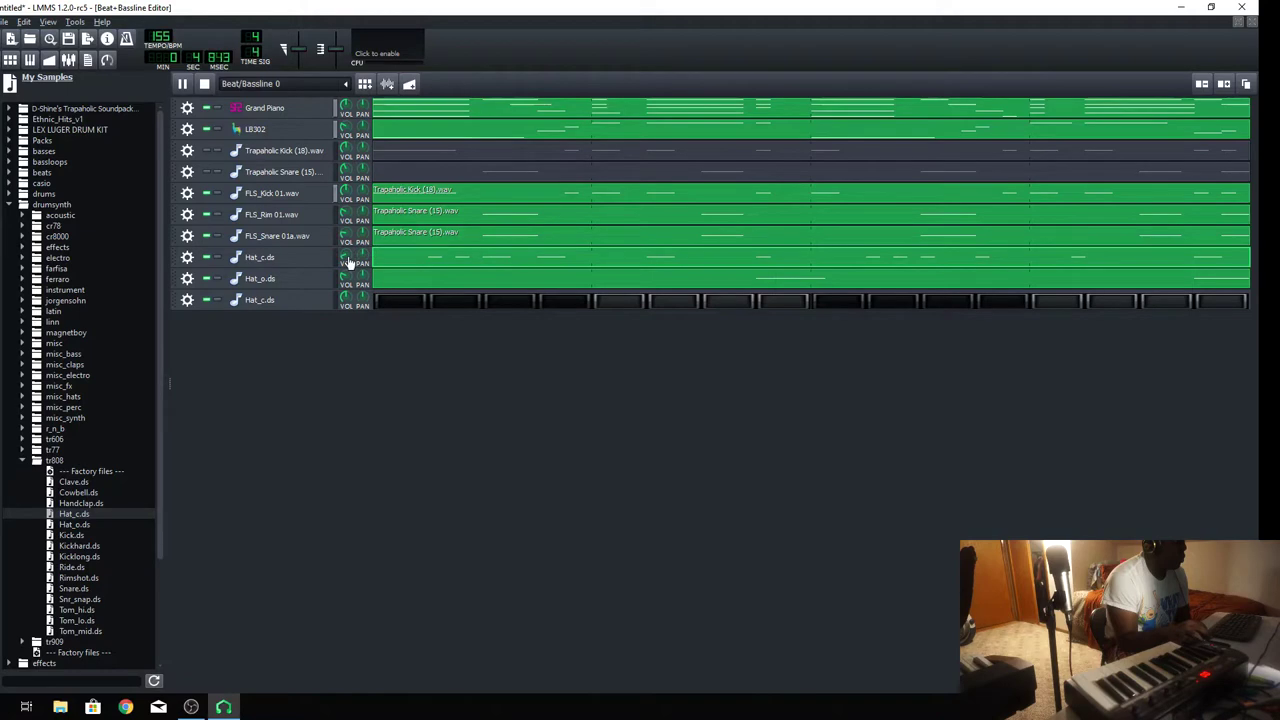
# Move the lone early note in bar 4 of the Hat_c.ds pattern one sixteenth later, onto the second beat
pyautogui.doubleClick(486, 261)
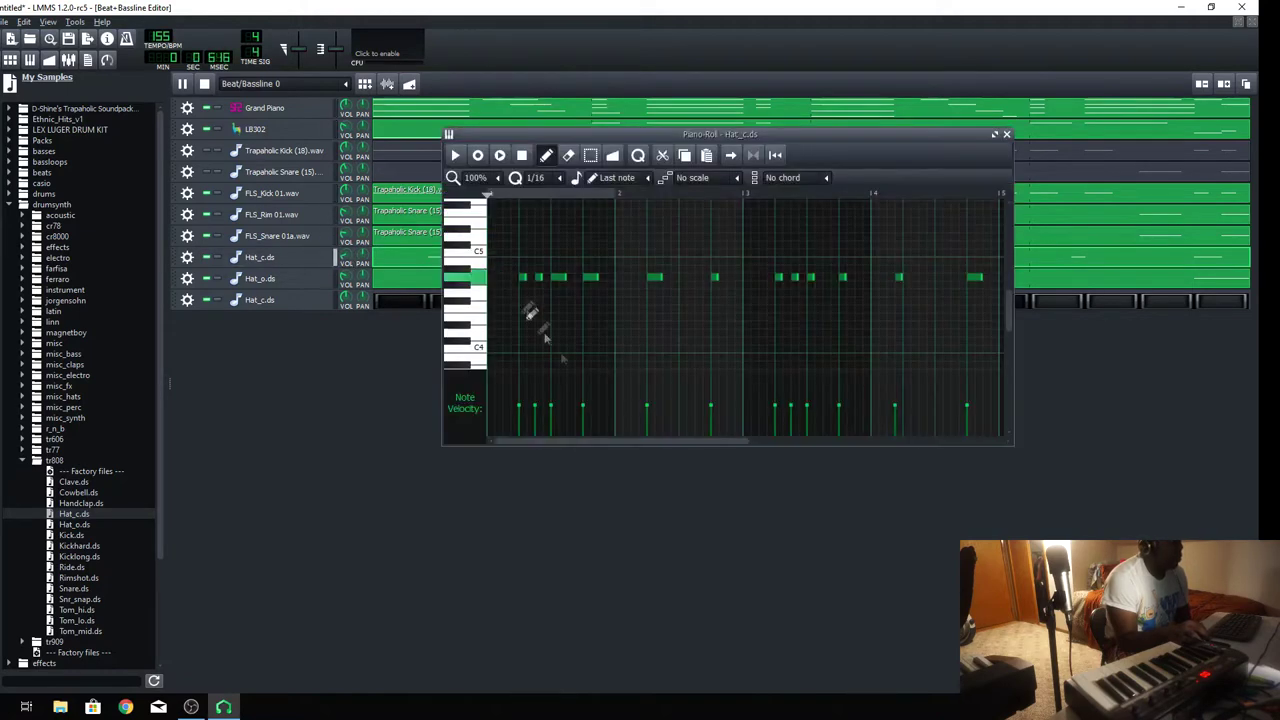
pyautogui.moveTo(596, 443); pyautogui.dragTo(748, 451)
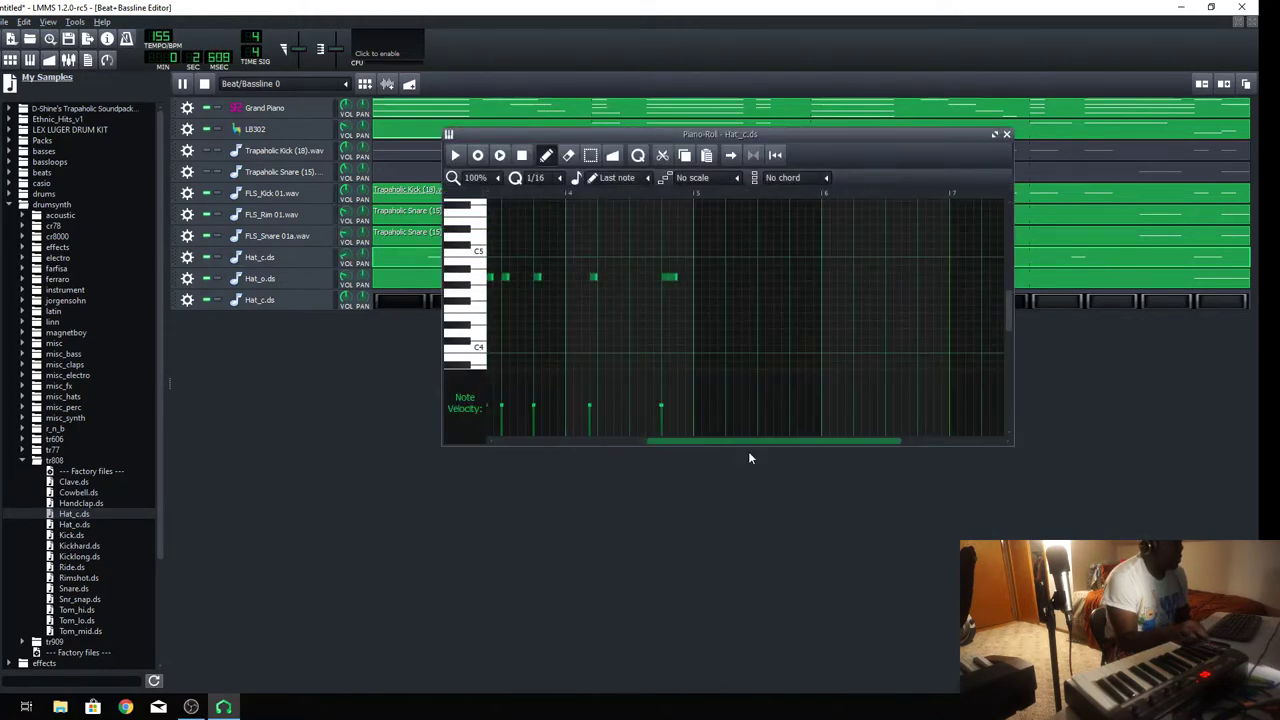
pyautogui.moveTo(591, 278); pyautogui.dragTo(601, 278)
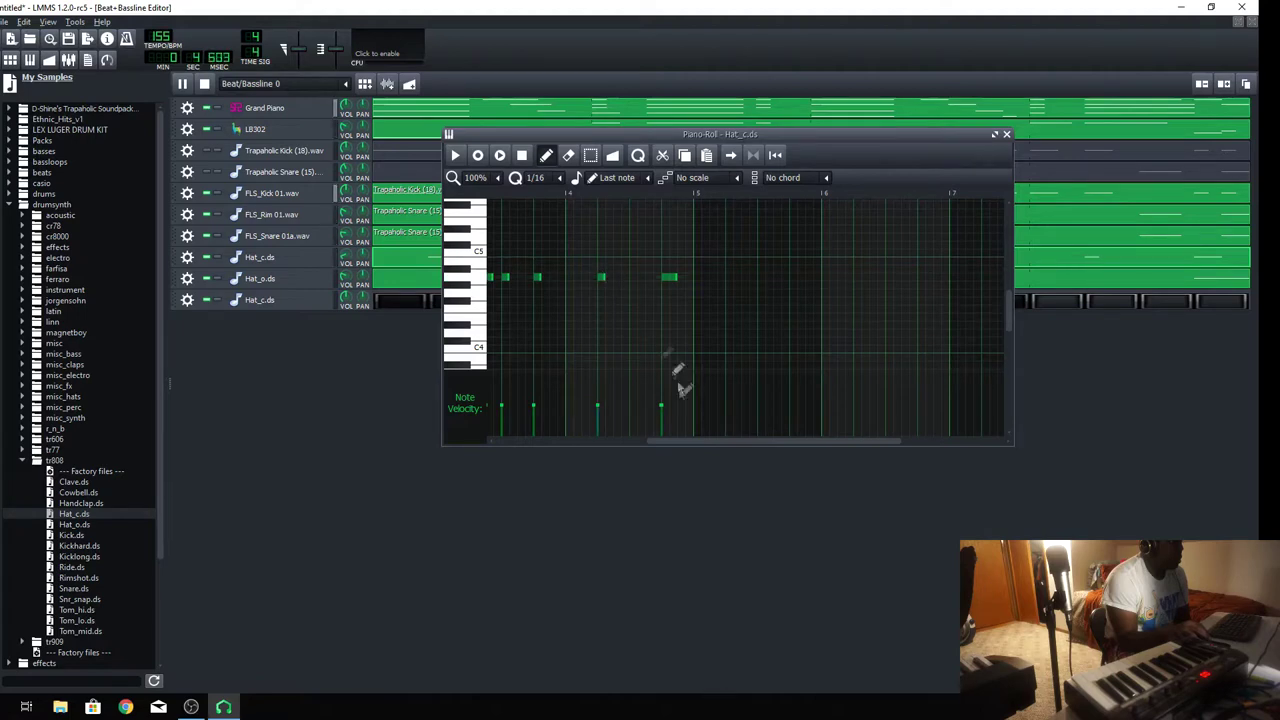
pyautogui.moveTo(703, 441); pyautogui.dragTo(538, 433)
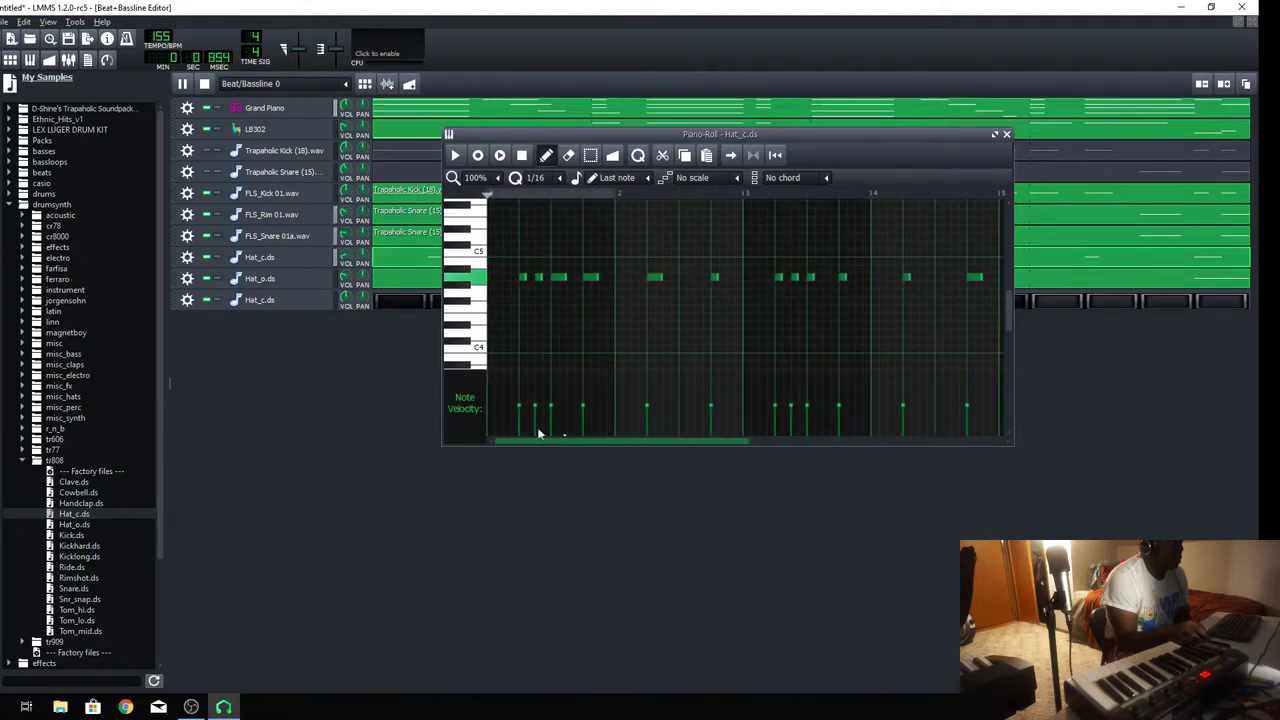
pyautogui.click(1006, 135)
# Remove the muted Trapaholic Snare (15) and Trapaholic Kick (18) tracks from the beat
pyautogui.click(187, 171)
pyautogui.click(220, 209)
pyautogui.click(187, 150)
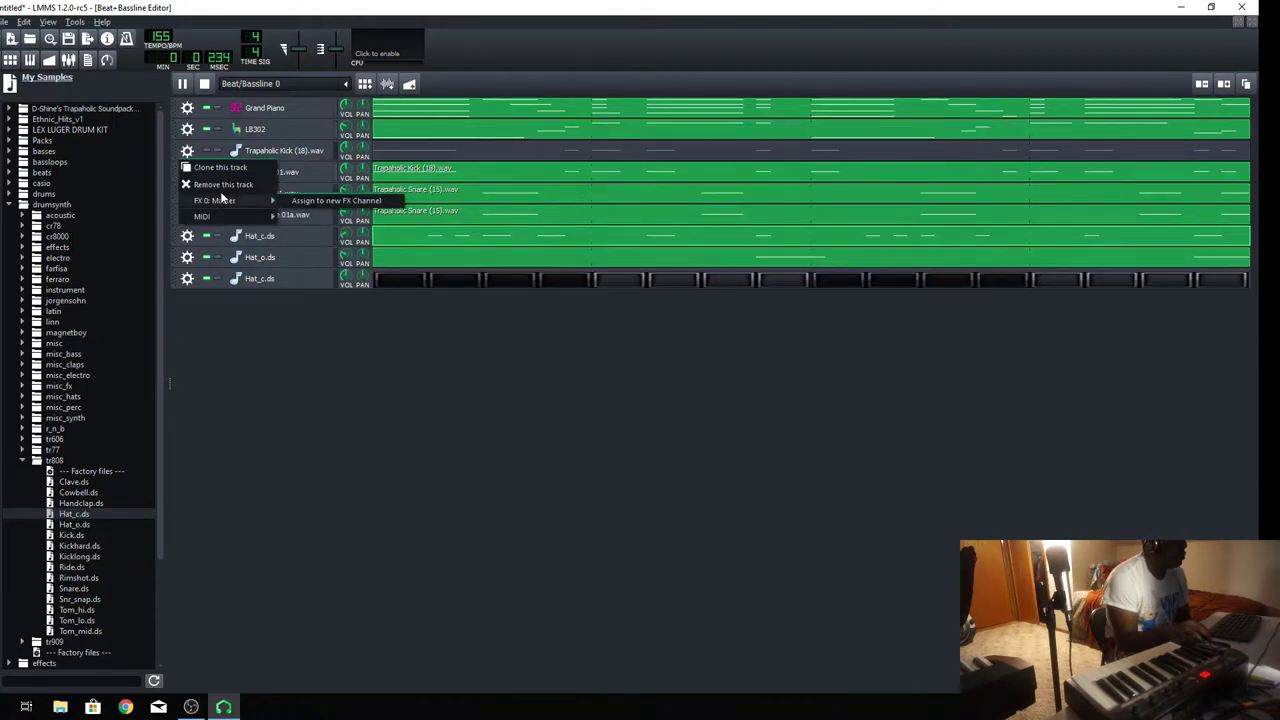
pyautogui.click(220, 188)
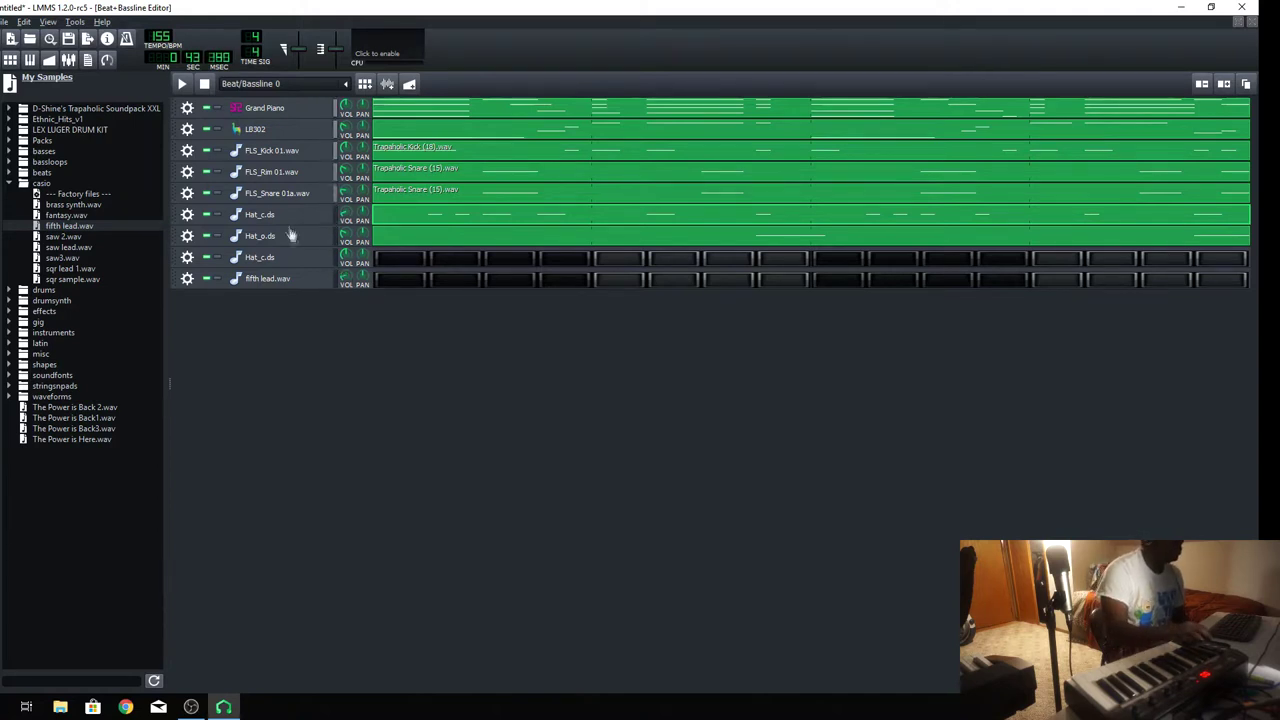
# Turn off the USB MIDI Controller input of the Grand Piano track
pyautogui.click(186, 108)
pyautogui.moveTo(305, 174)
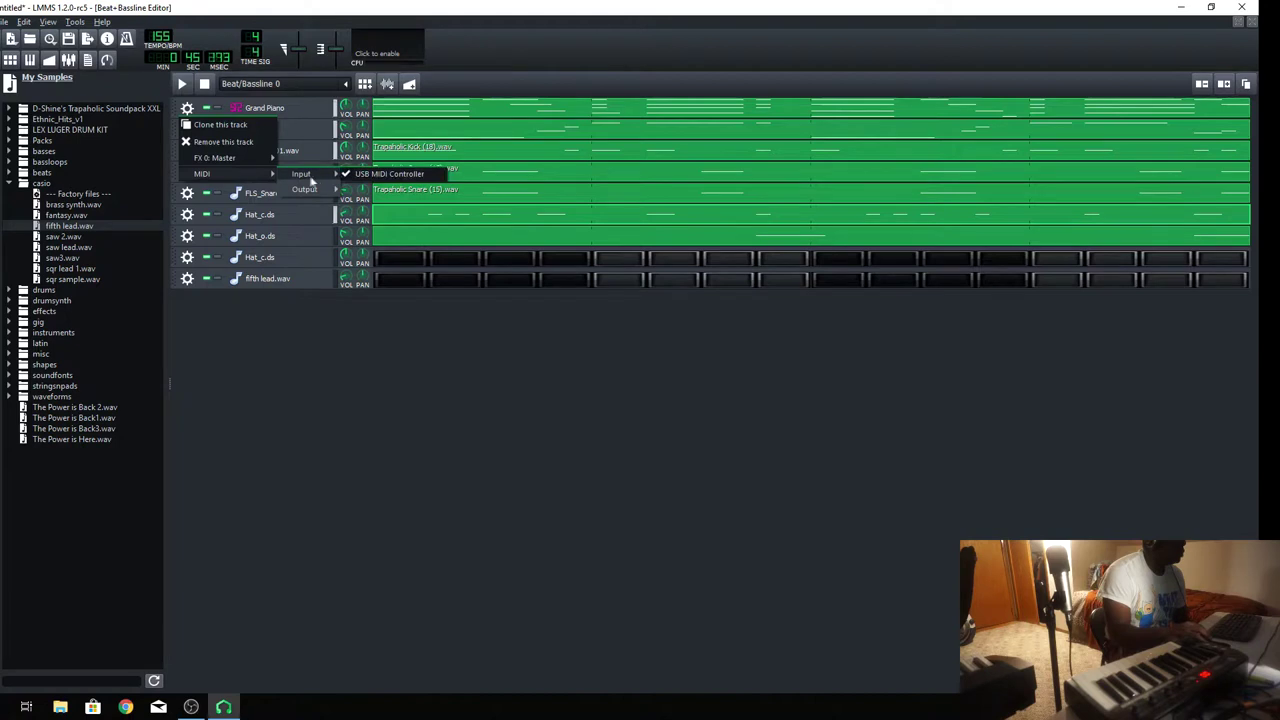
pyautogui.click(347, 174)
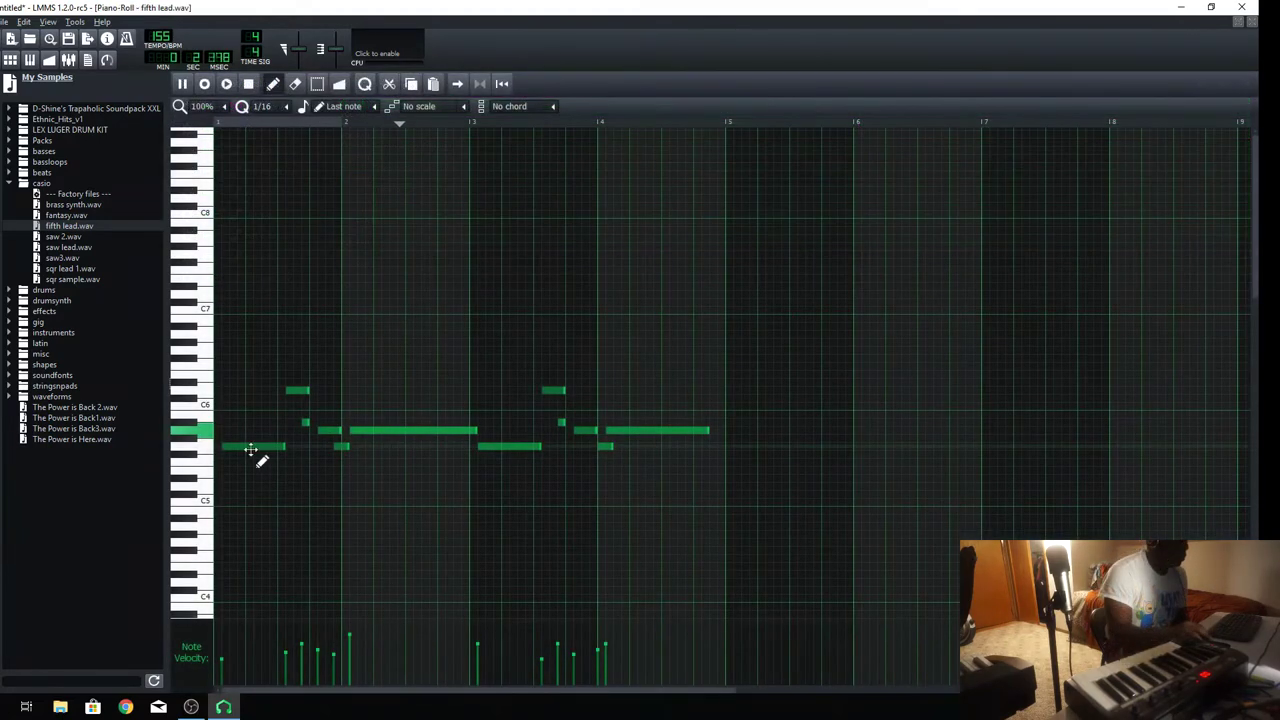
# Move the first note of the fifth lead.wav melody to the start of bar 1
pyautogui.moveTo(257, 450); pyautogui.dragTo(218, 450)
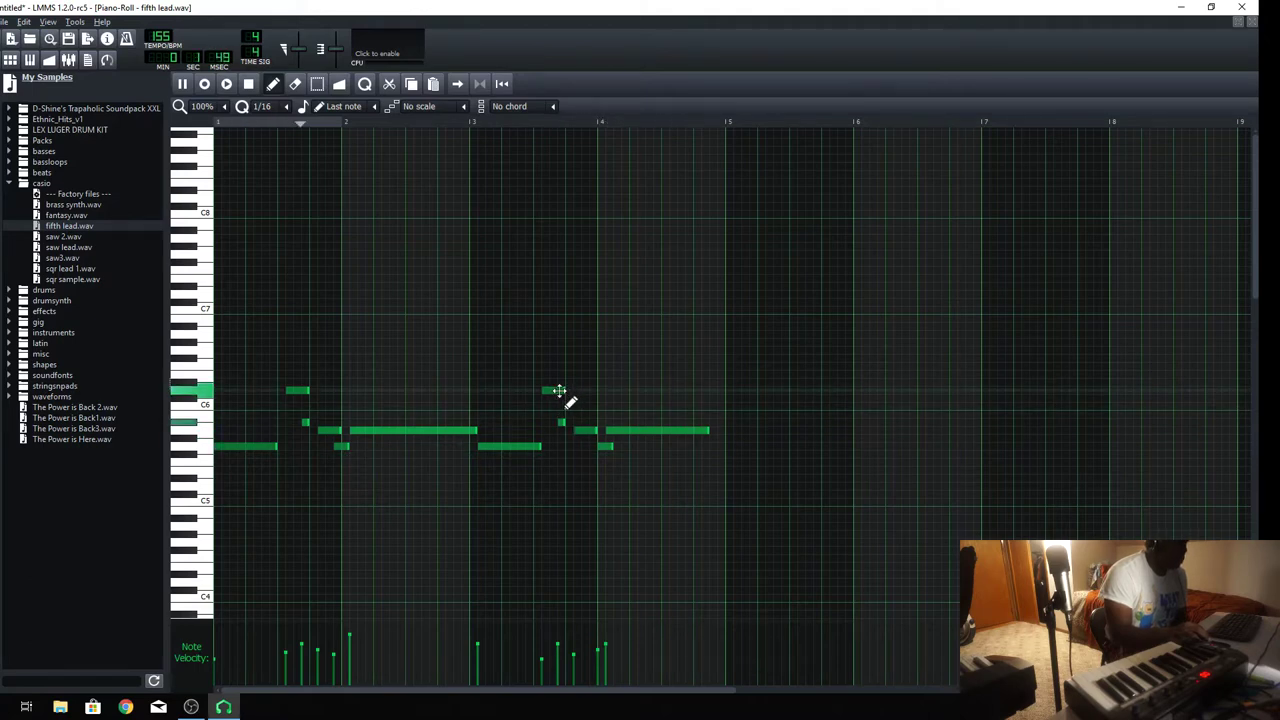
# In the Song-Editor, play the song, add Beat/Bassline 1 blocks at bars 17 and 21, and extend Beat/Bassline 0 with blocks at bars 33 and 37
pyautogui.click(2, 60)
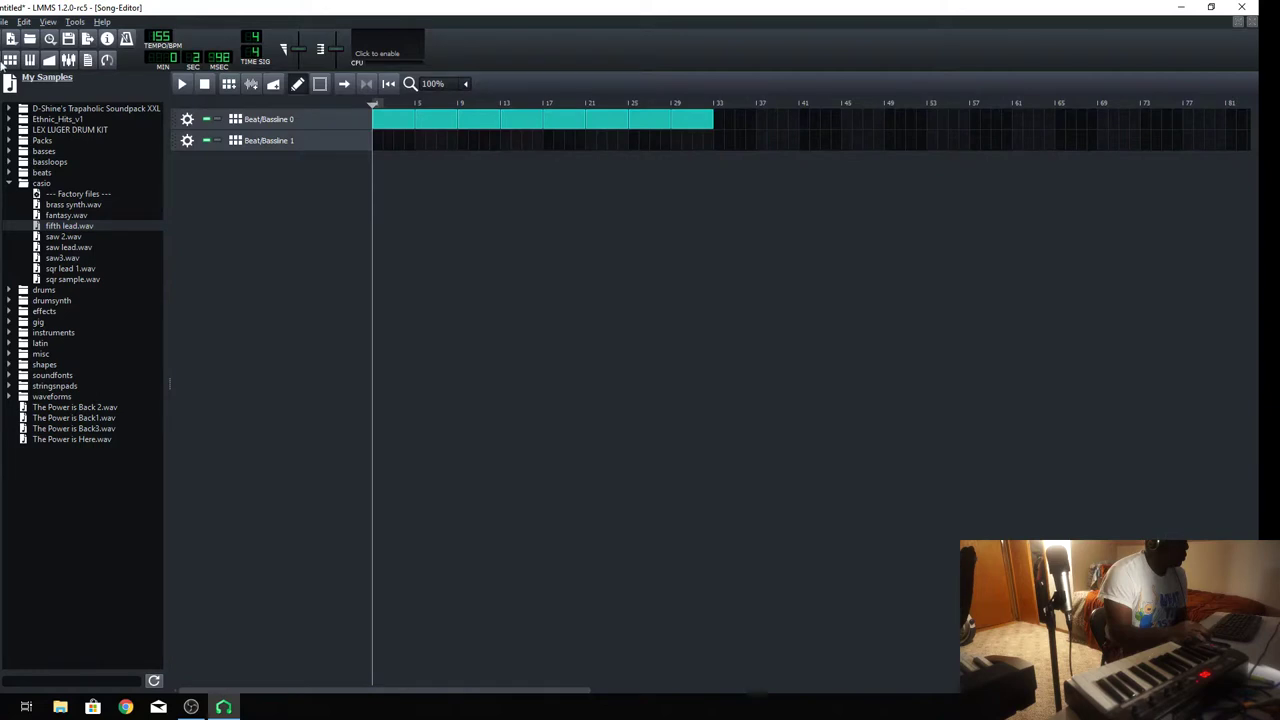
pyautogui.click(183, 84)
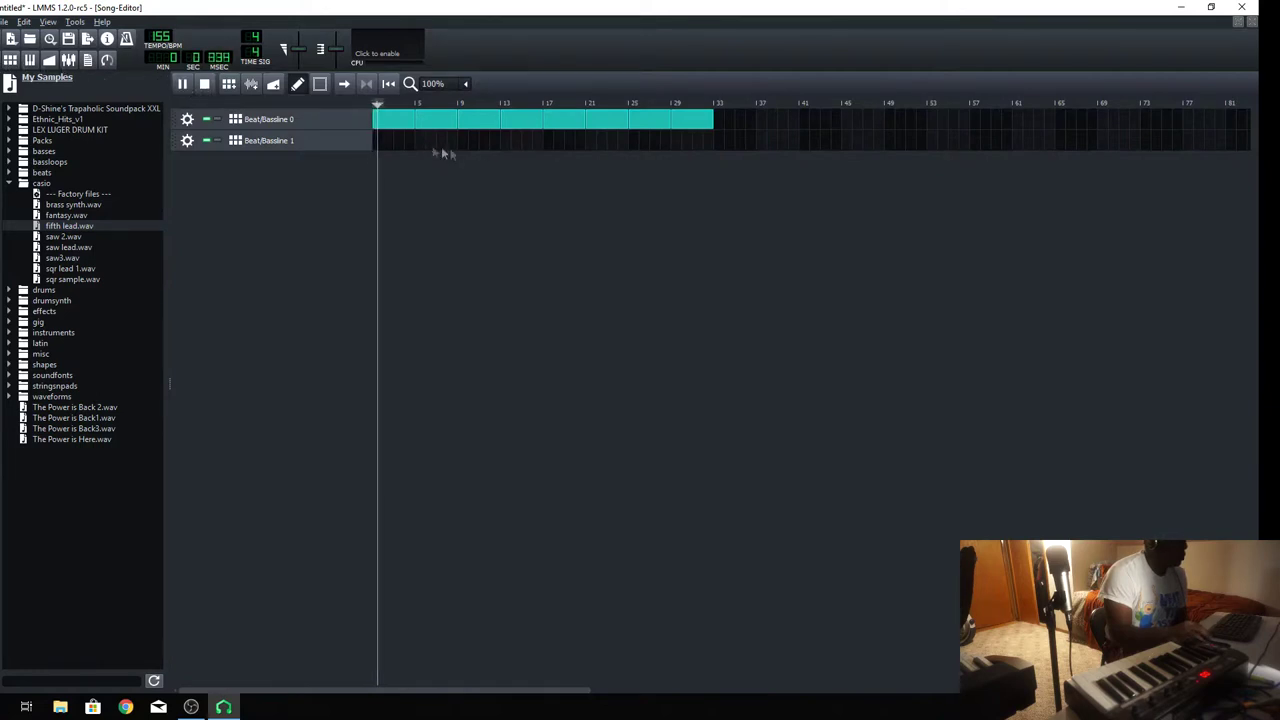
pyautogui.click(552, 141)
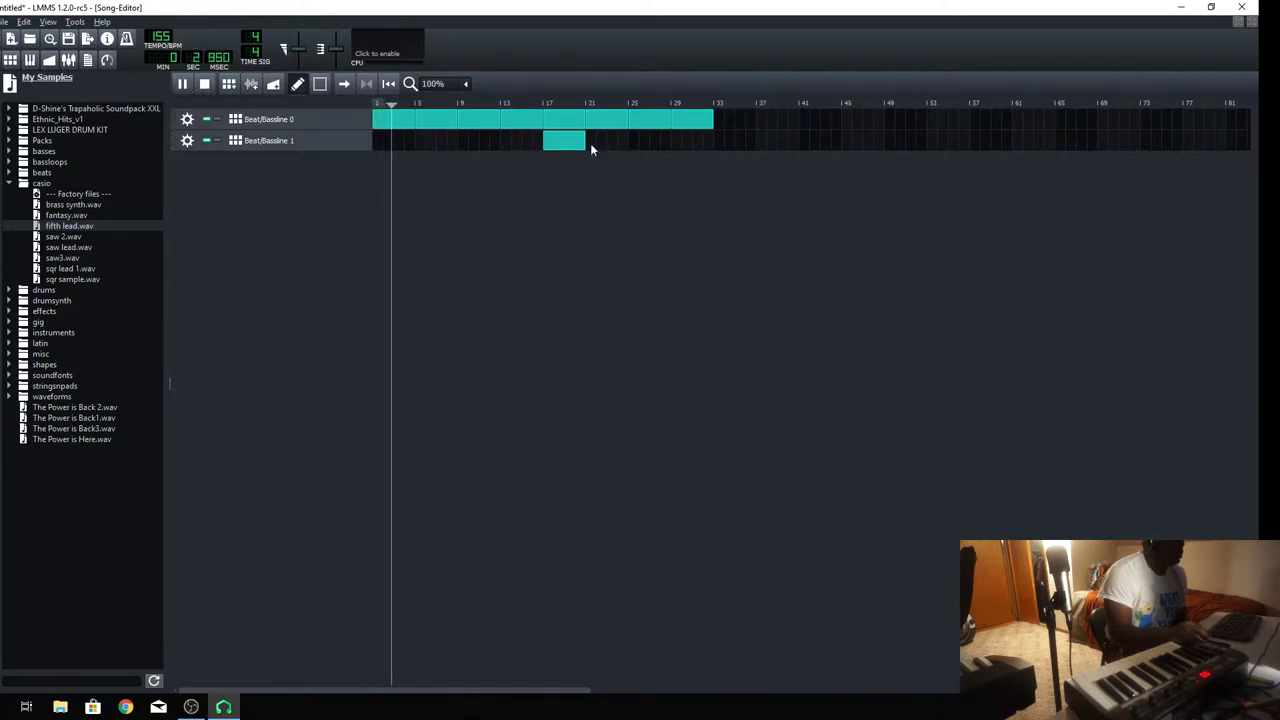
pyautogui.click(592, 141)
pyautogui.click(722, 124)
pyautogui.click(765, 121)
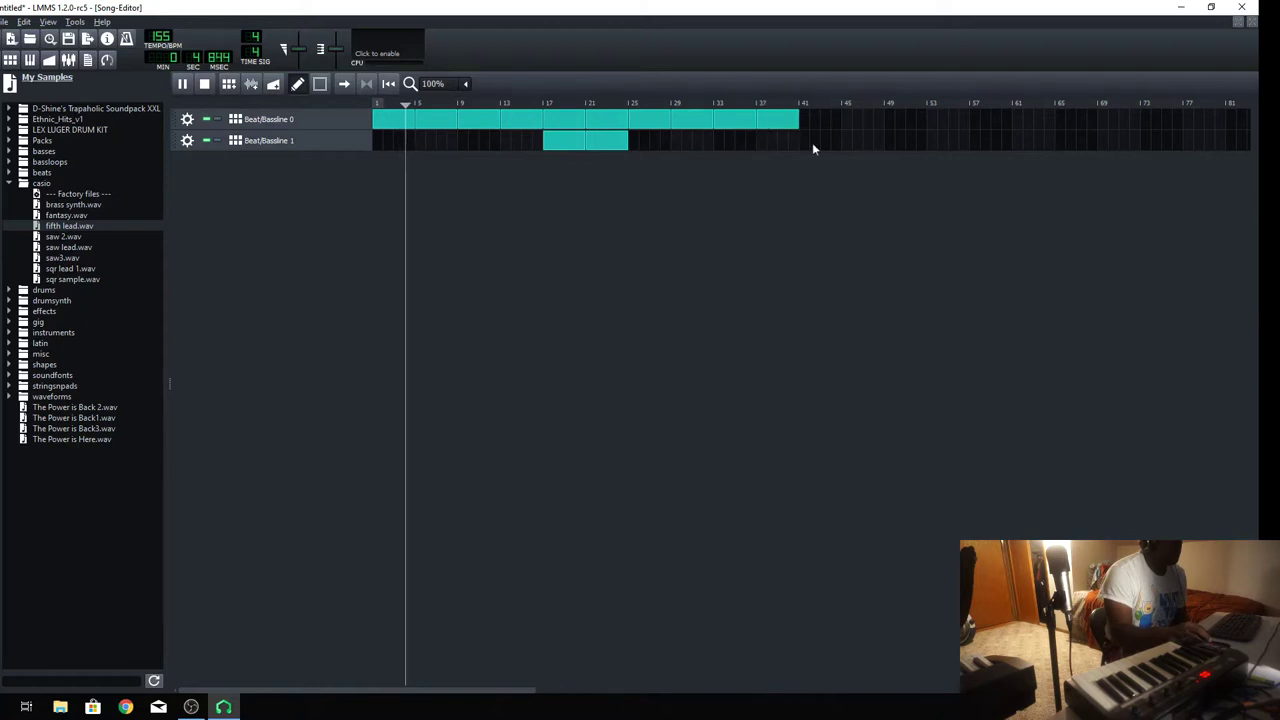
# Add Beat/Bassline 1 blocks at bars 41 and 45 and continue Beat/Bassline 0 with consecutive blocks from bar 41 through the one at bar 61
pyautogui.click(812, 141)
pyautogui.click(835, 120)
pyautogui.click(856, 121)
pyautogui.click(868, 141)
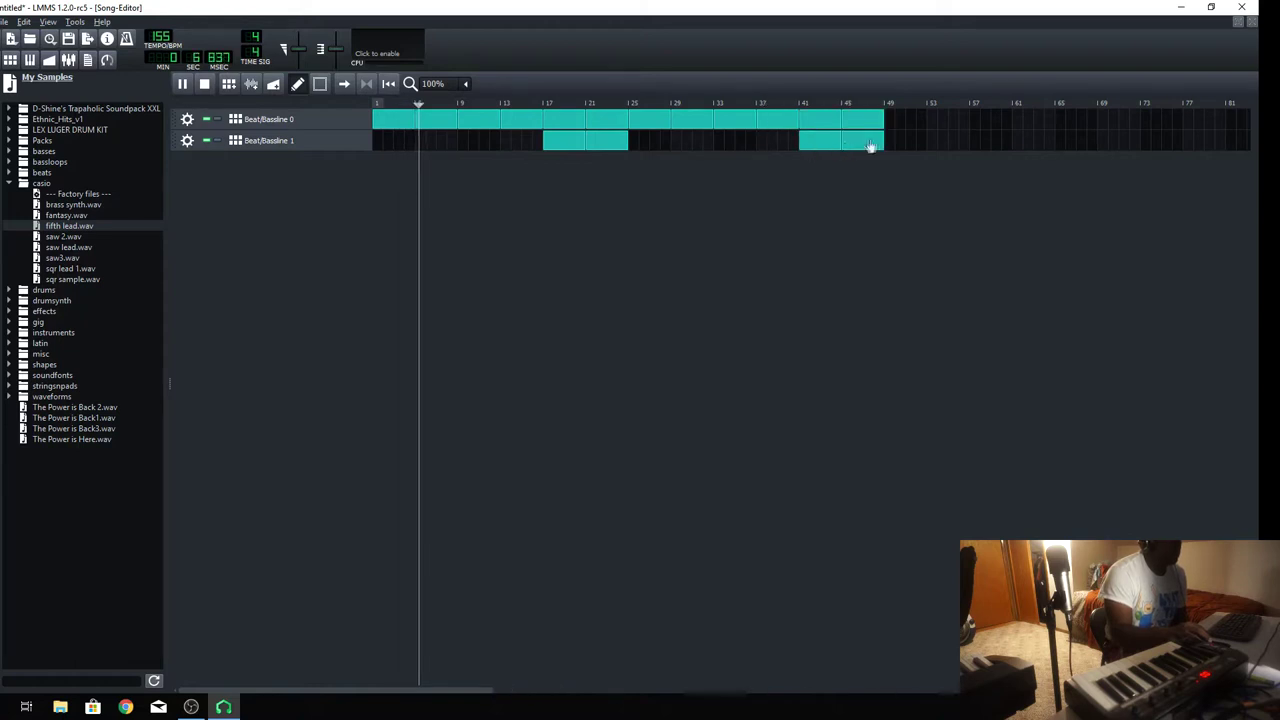
pyautogui.click(905, 121)
pyautogui.click(940, 122)
pyautogui.click(985, 121)
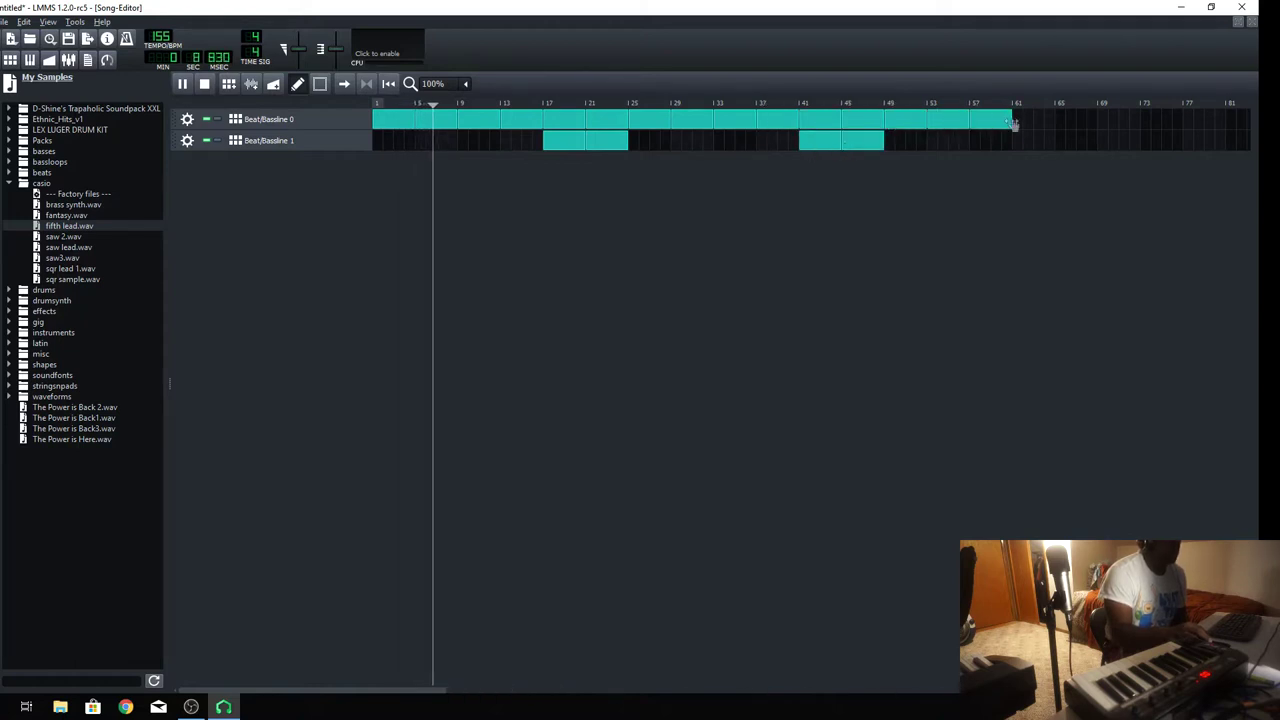
pyautogui.click(1030, 121)
# Shift the fifth lead.wav notes of the second phrase in bars 3 and 4 earlier to follow the first phrase's rhythm, and stop playback
pyautogui.moveTo(417, 366); pyautogui.dragTo(427, 366)
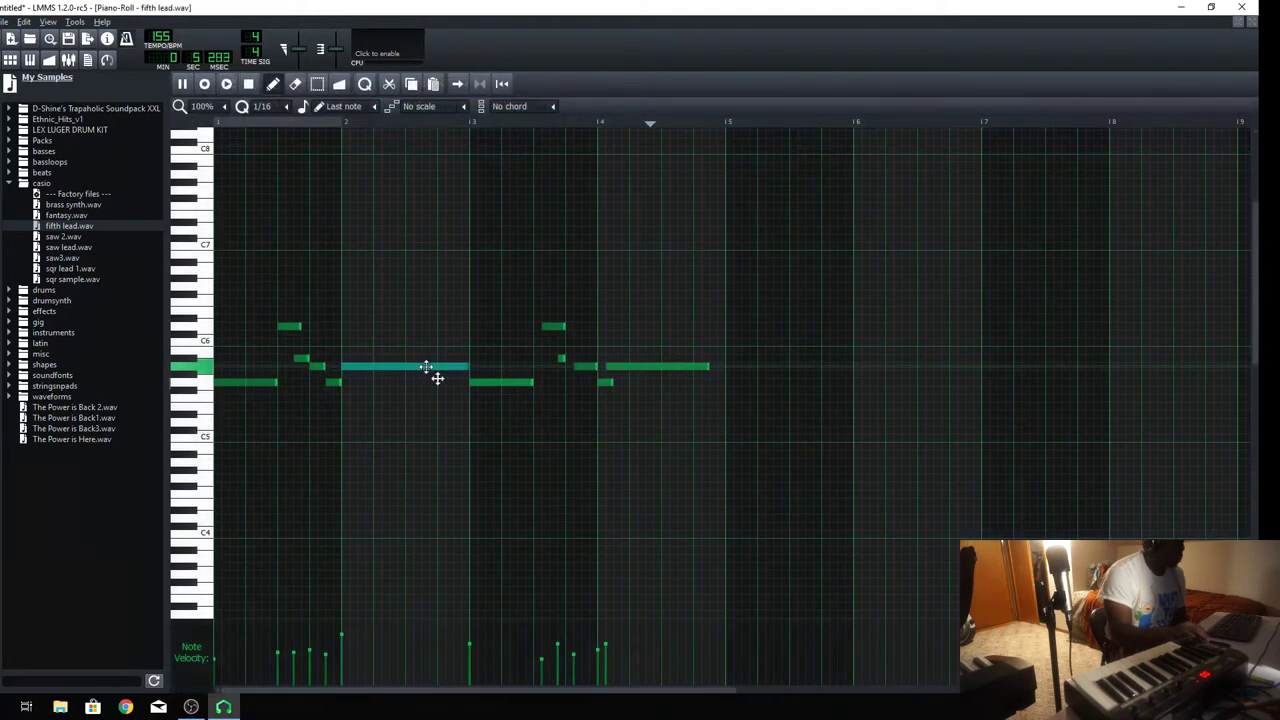
pyautogui.click(545, 325)
pyautogui.moveTo(545, 325); pyautogui.dragTo(551, 326)
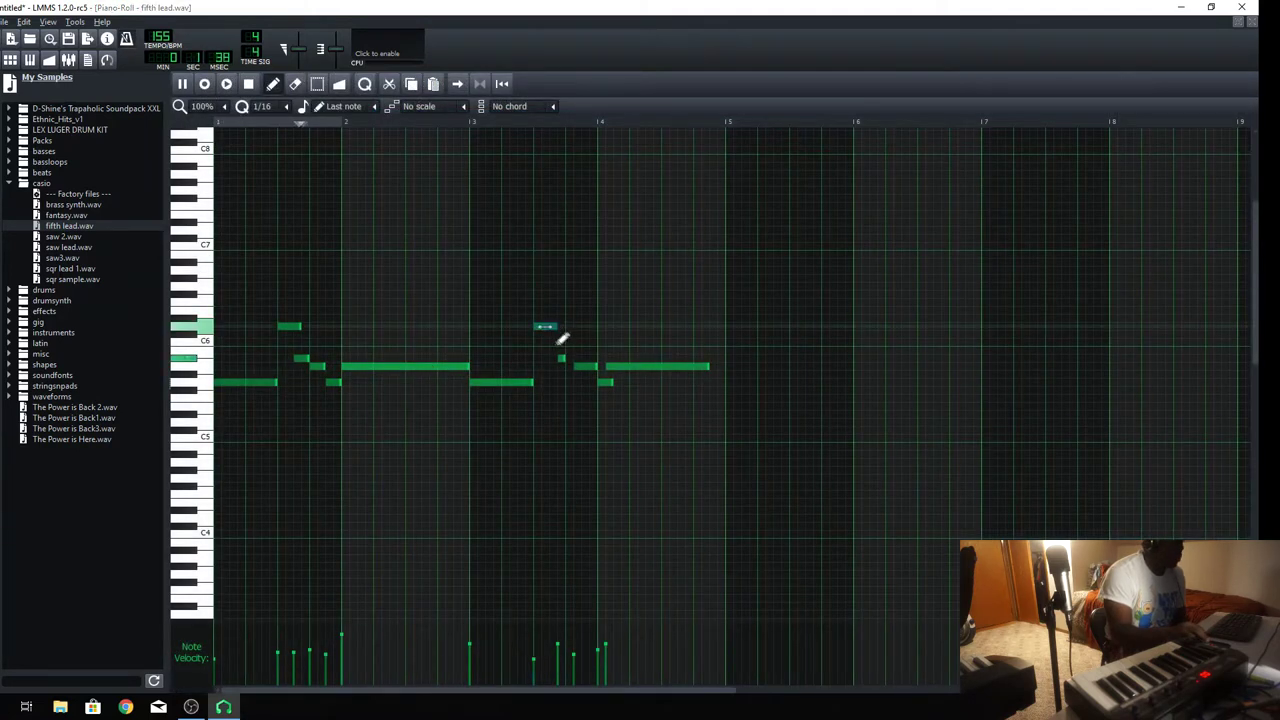
pyautogui.click(558, 358)
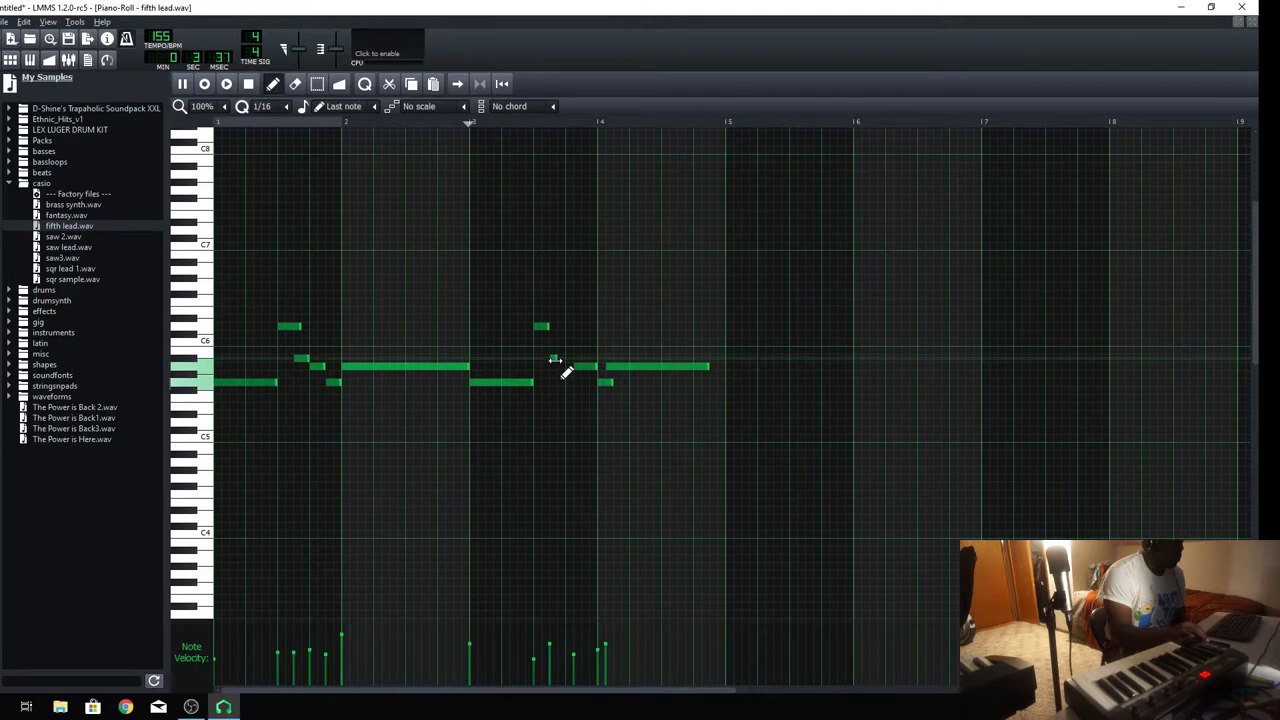
pyautogui.moveTo(583, 369)
pyautogui.mouseDown()
pyautogui.moveTo(589, 381)
pyautogui.moveTo(604, 370)
pyautogui.mouseUp()
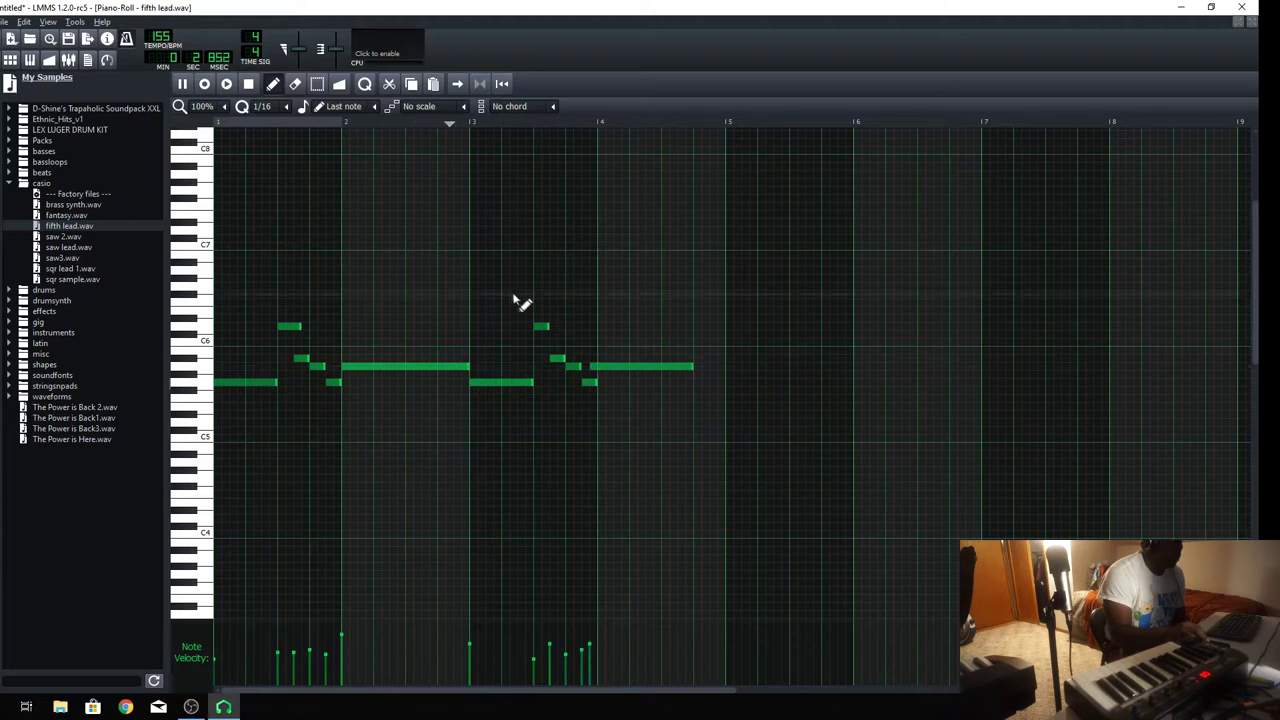
pyautogui.click(252, 84)
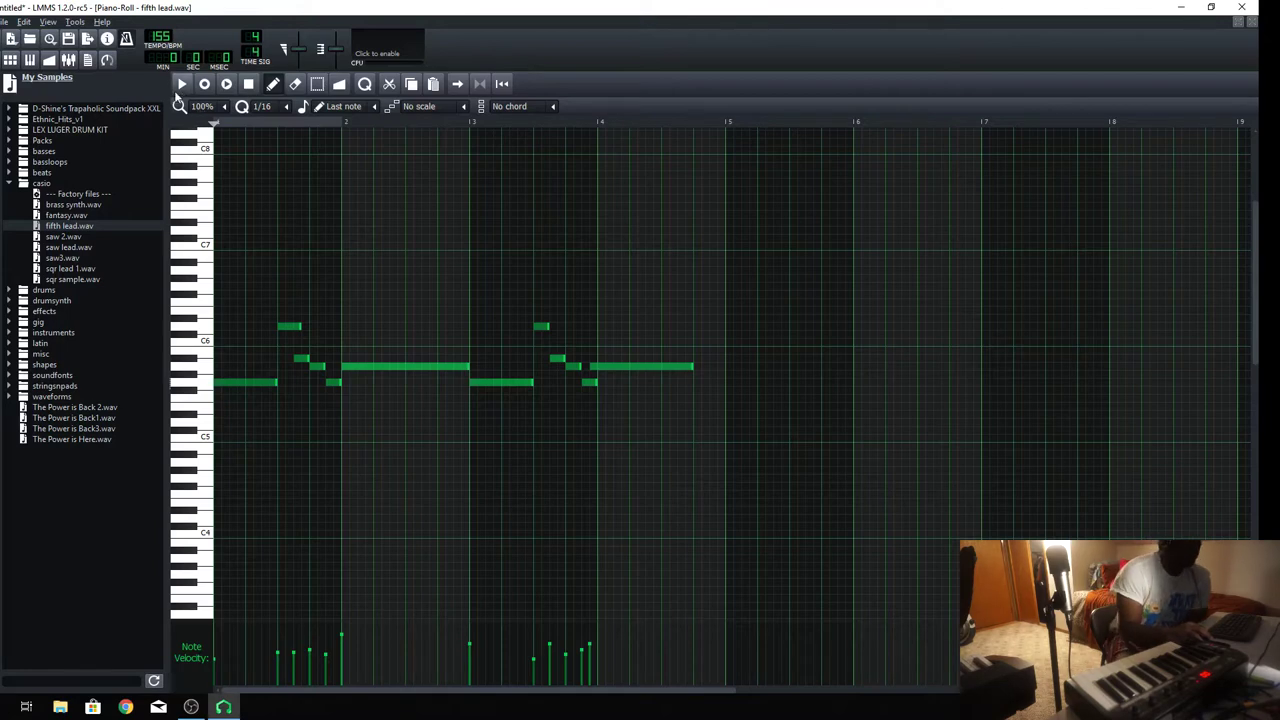
# Move the last long fifth lead.wav note to the start of bar 4 and play the melody
pyautogui.moveTo(613, 370); pyautogui.dragTo(622, 371)
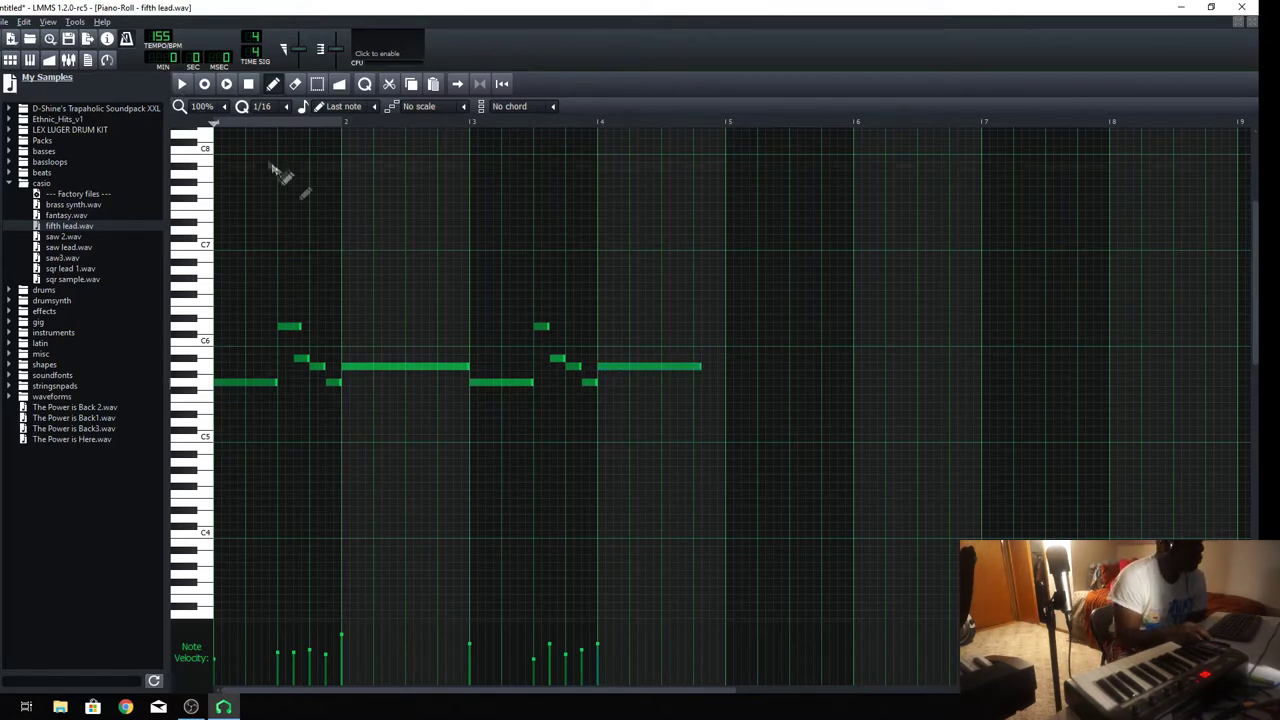
pyautogui.click(180, 83)
# Set the note quantization to 1/12 and shift the second short note of the descending runs in bars 1 and 3 slightly later
pyautogui.scroll(-2, 264, 110)
pyautogui.scroll(-1, 267, 116)
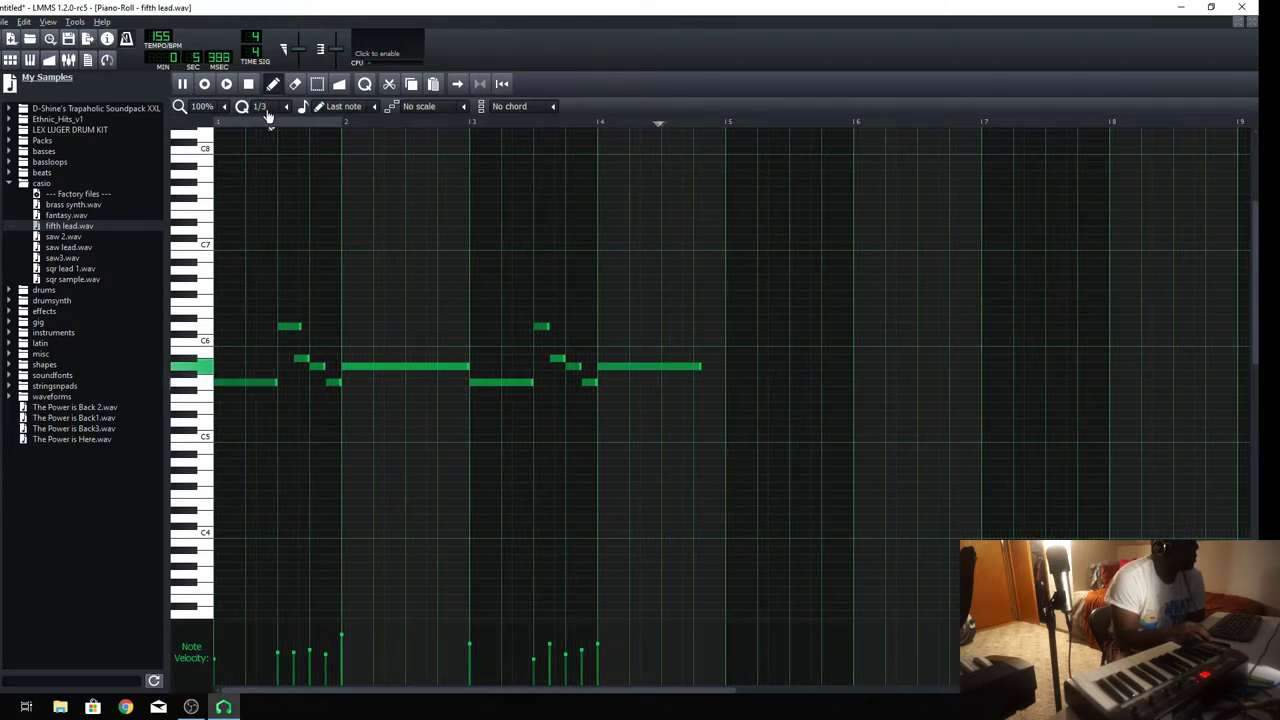
pyautogui.scroll(-1, 268, 116)
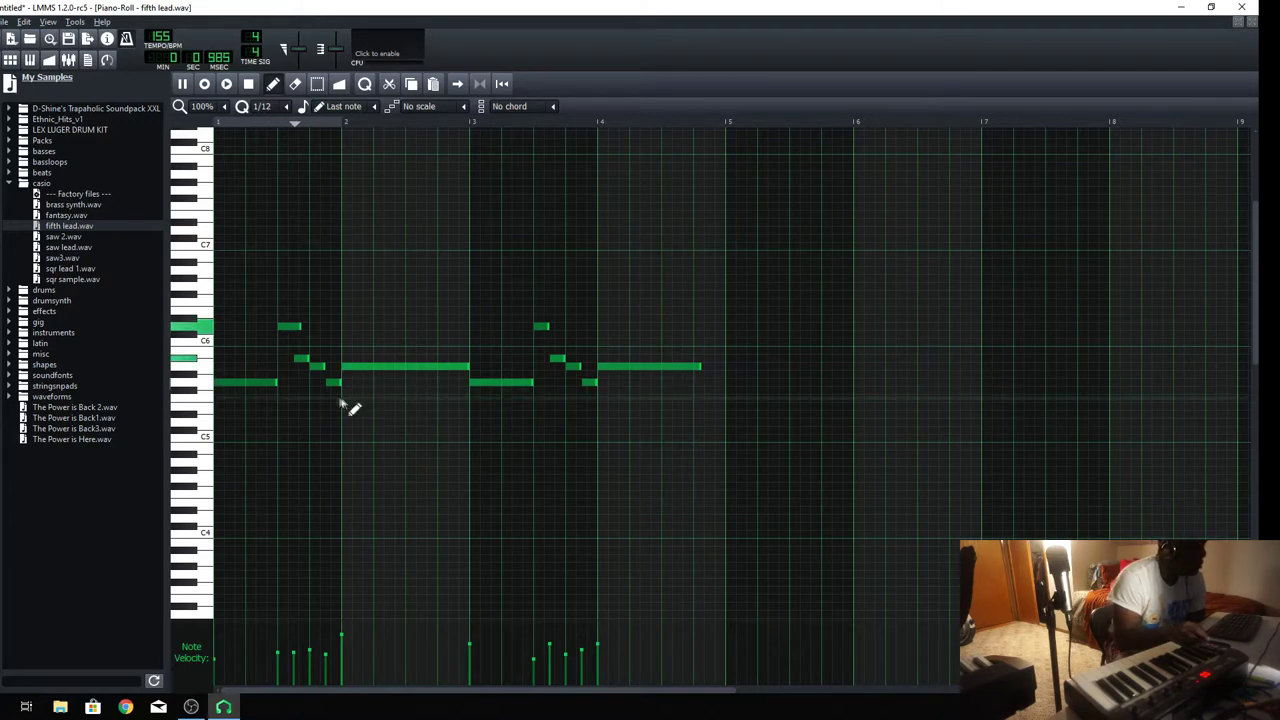
pyautogui.moveTo(306, 362); pyautogui.dragTo(340, 383)
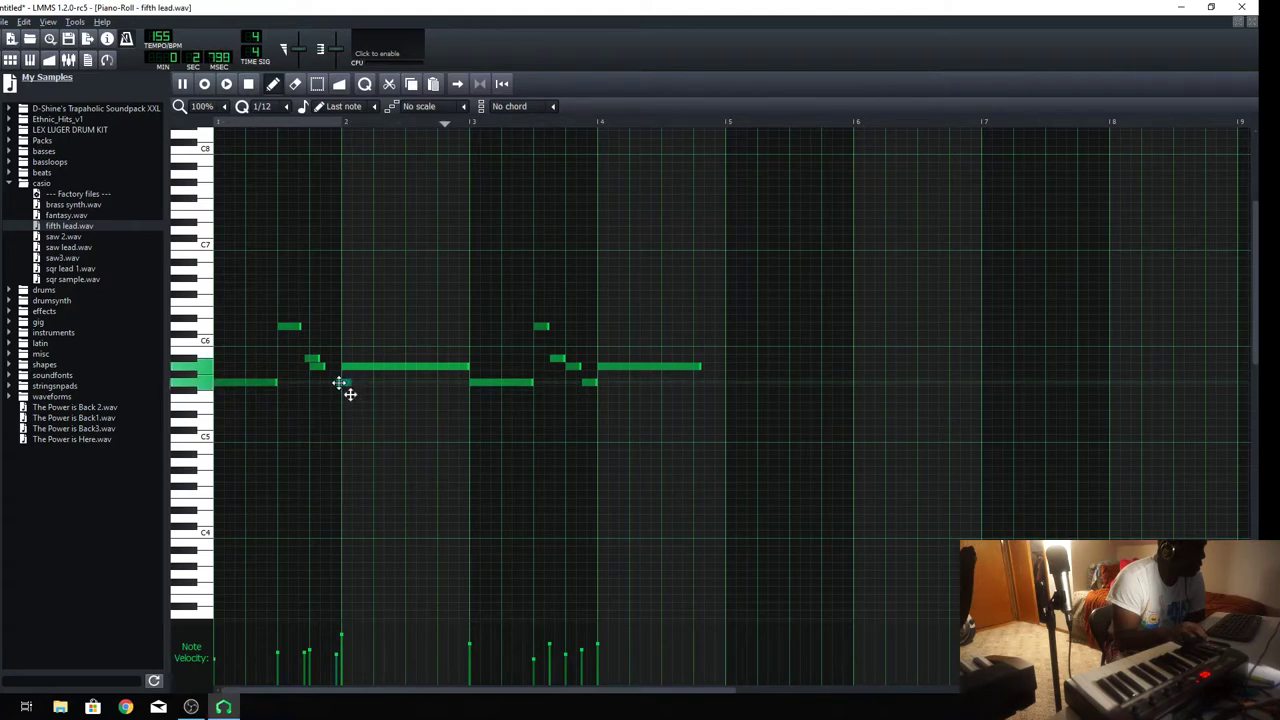
pyautogui.moveTo(340, 383); pyautogui.dragTo(329, 383)
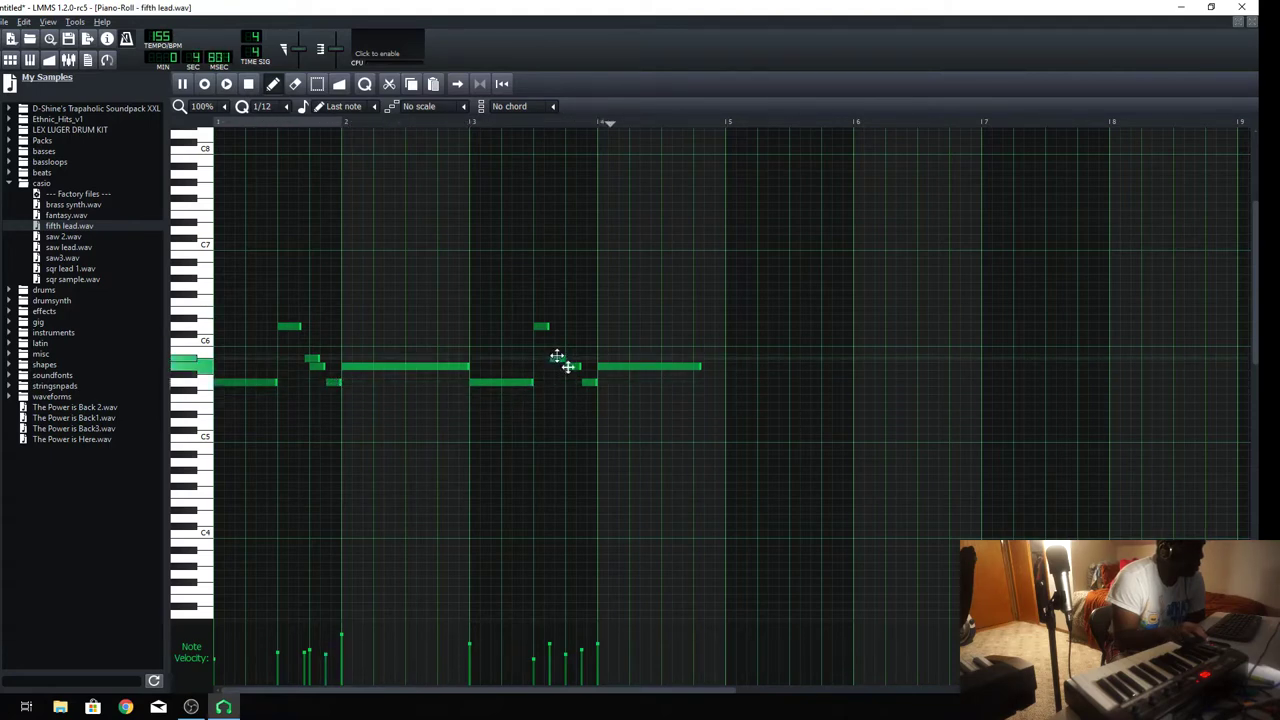
pyautogui.moveTo(556, 358); pyautogui.dragTo(567, 358)
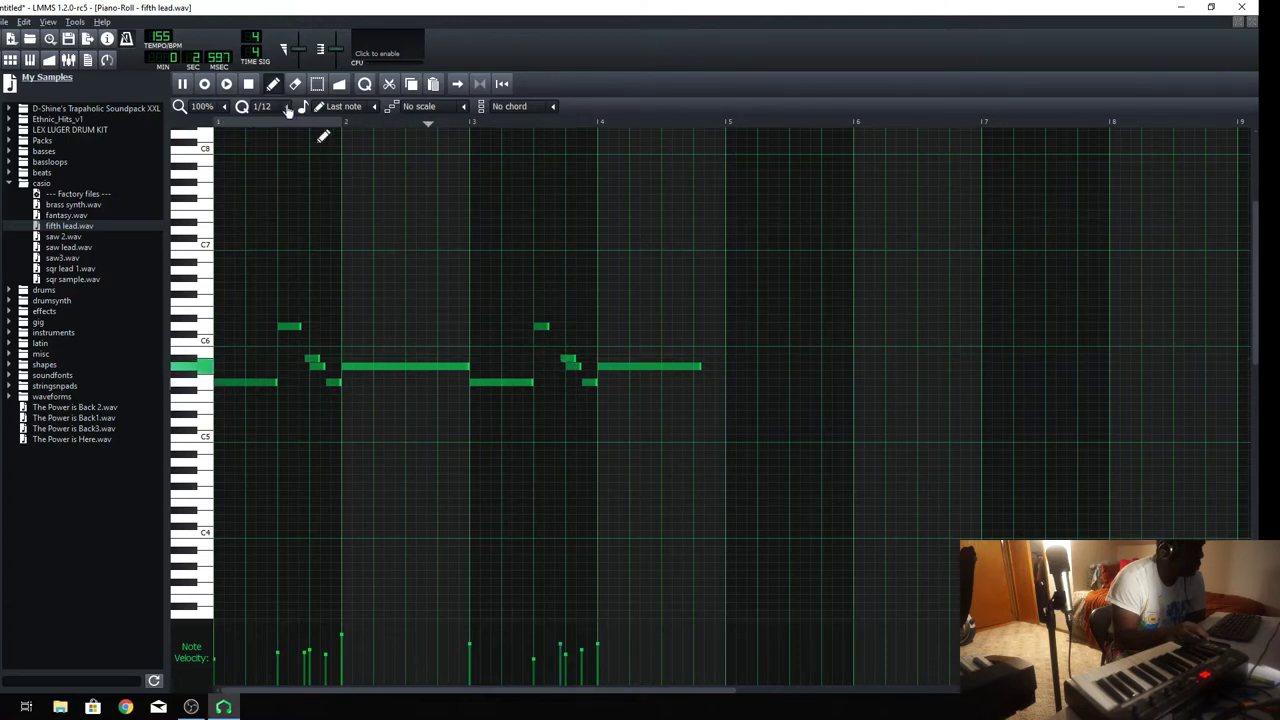
pyautogui.scroll(1, 285, 108)
pyautogui.press('space')
pyautogui.click(303, 359)
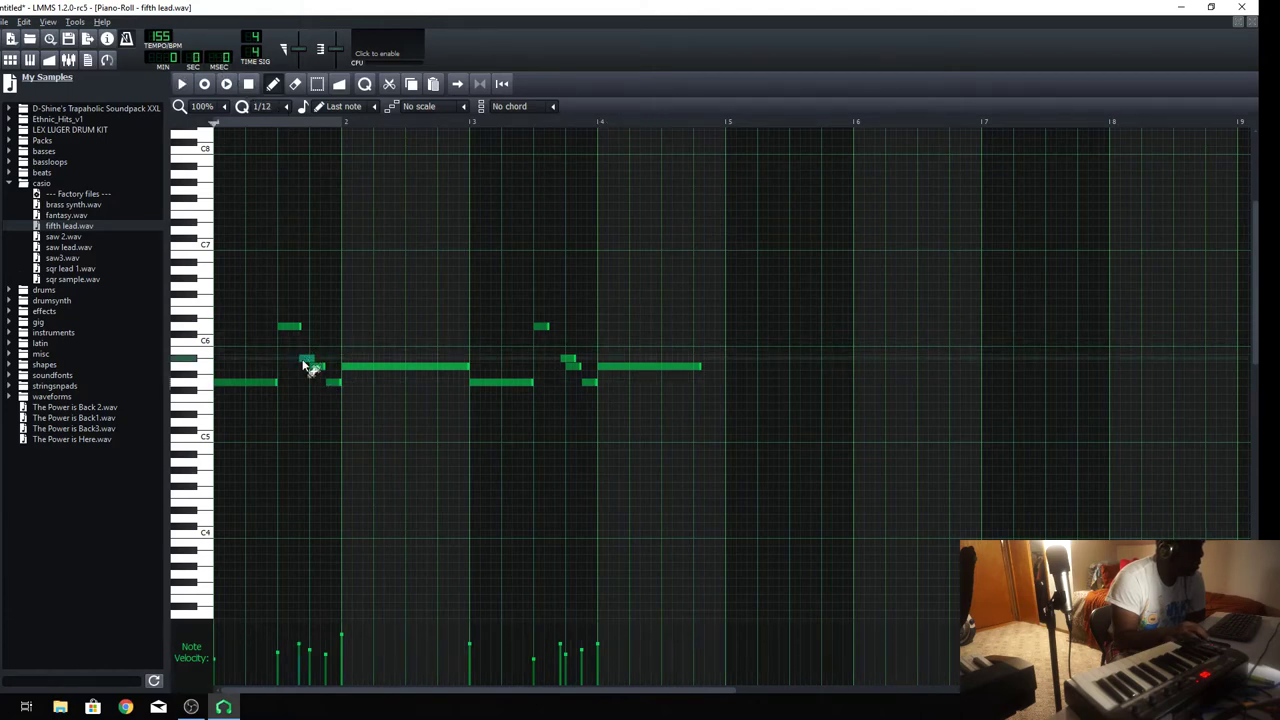
# Re-place the last three short notes of bar 3's descending run on the 1/12 grid to match bar 1's rhythm, with the melody playing
pyautogui.rightClick(564, 358)
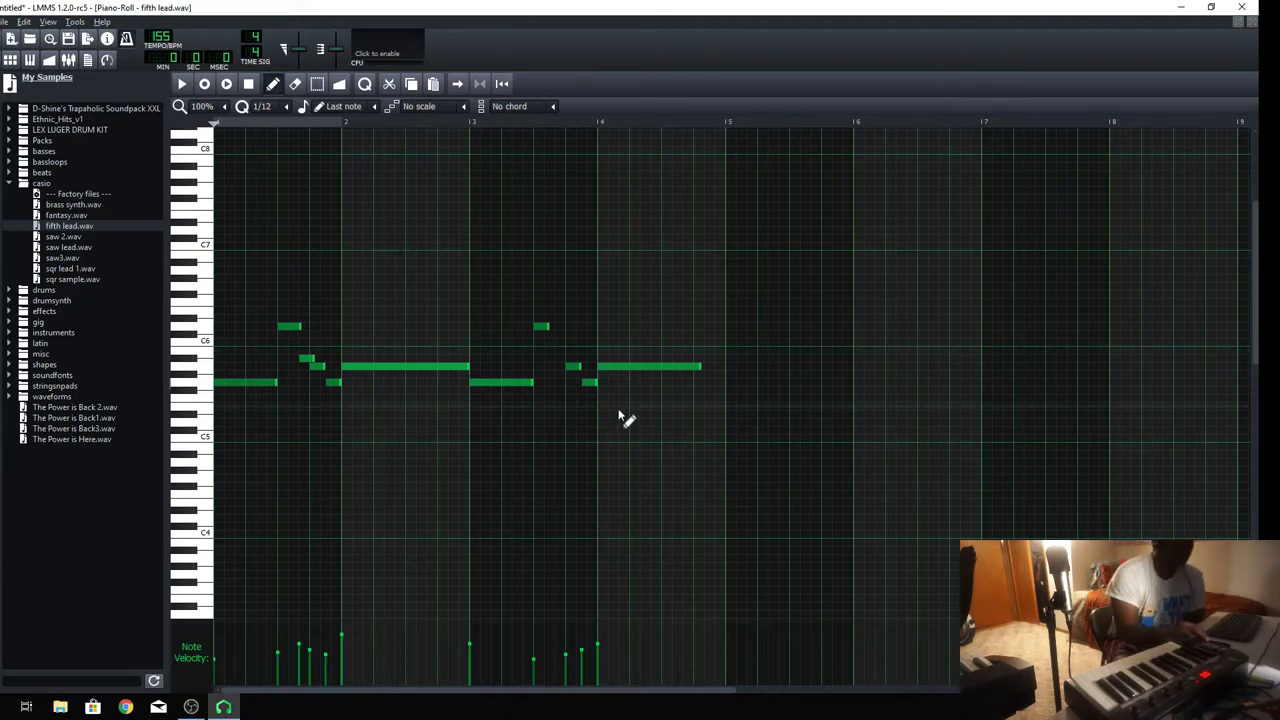
pyautogui.rightClick(573, 367)
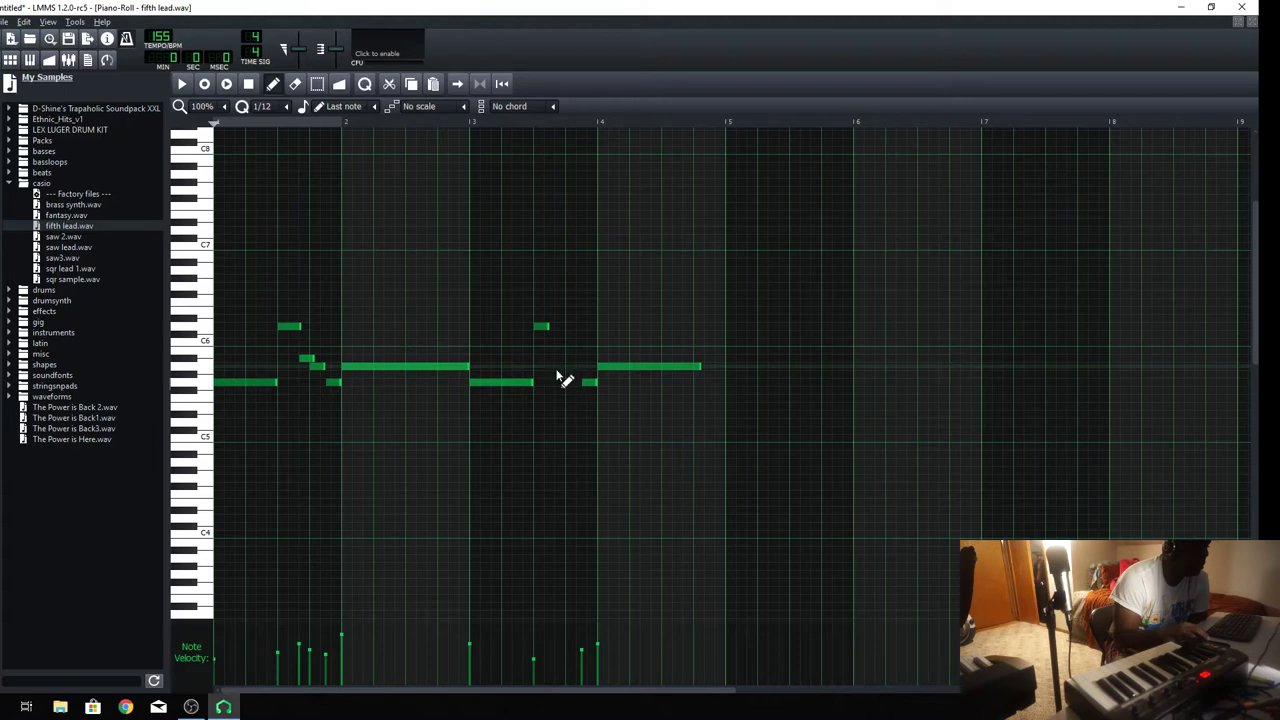
pyautogui.click(558, 368)
pyautogui.click(181, 86)
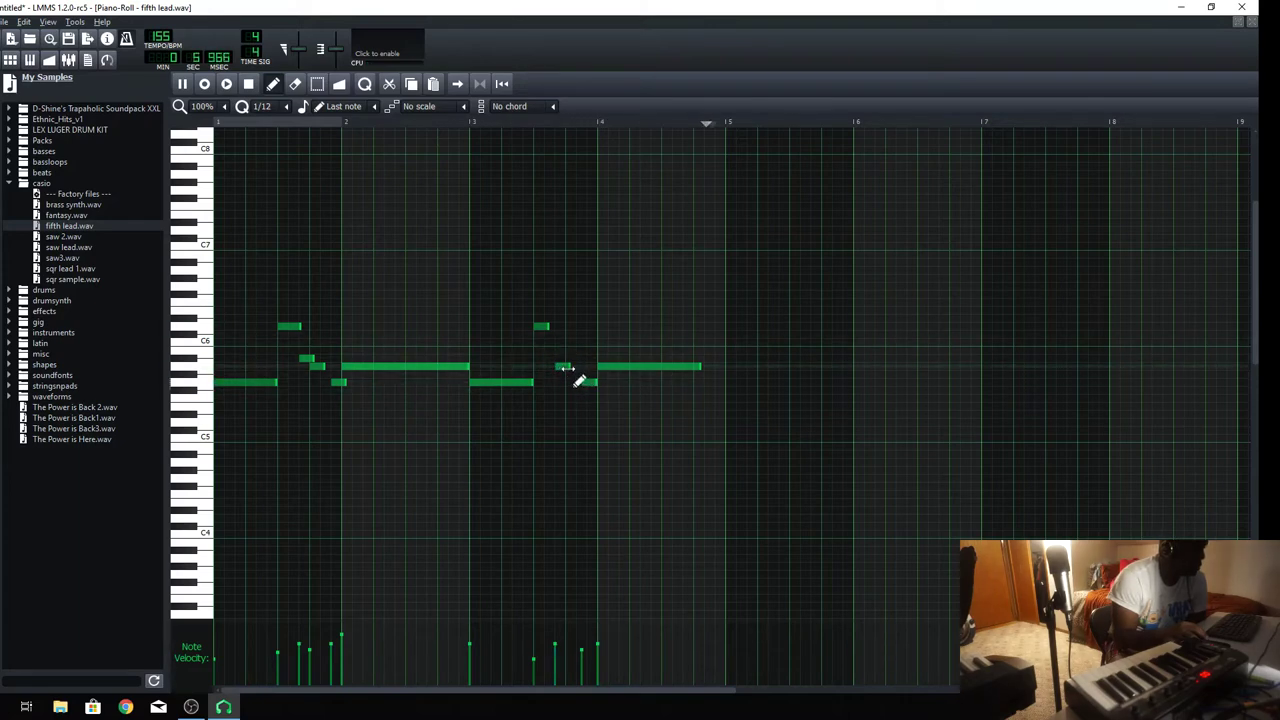
pyautogui.click(567, 366)
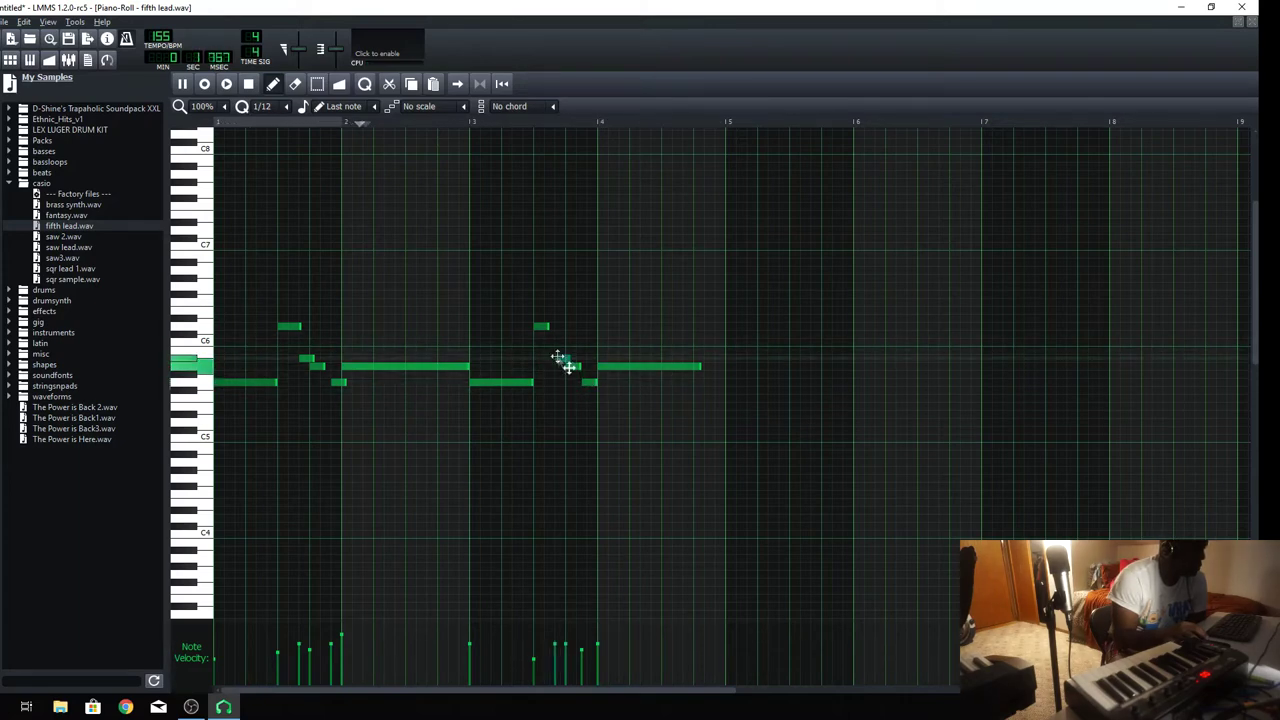
pyautogui.rightClick(590, 383)
pyautogui.click(592, 383)
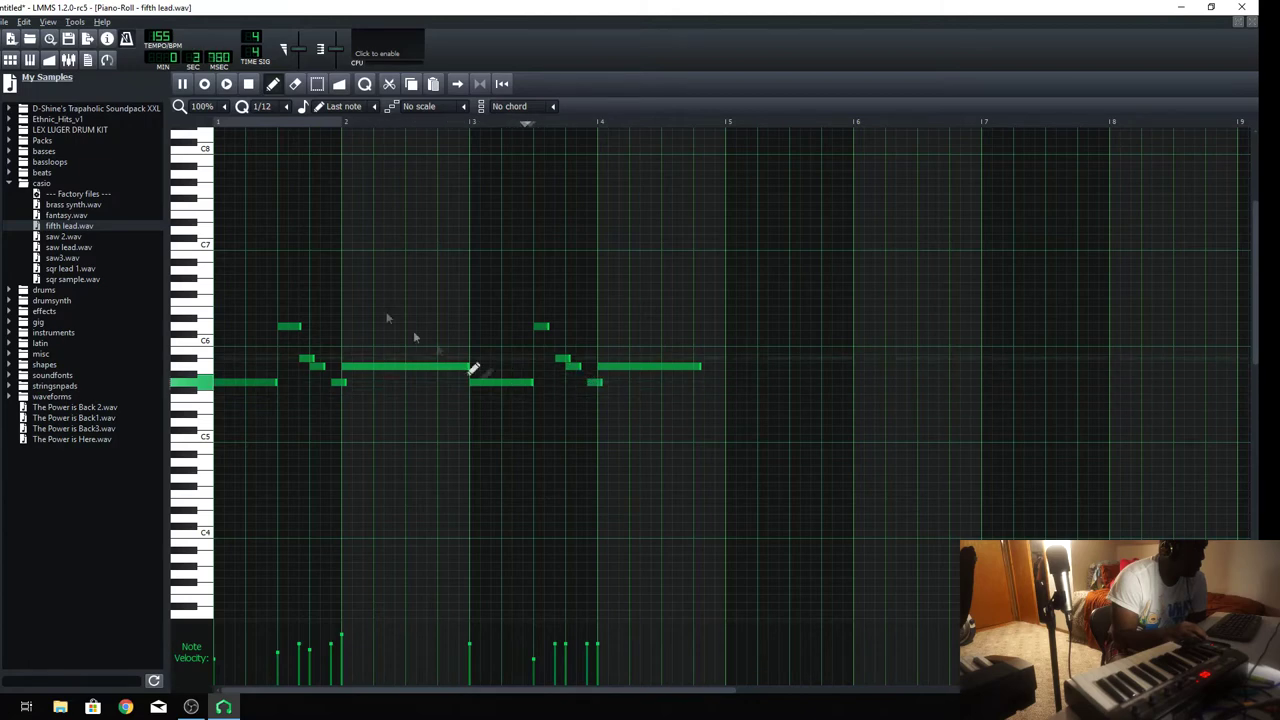
# Open Beat/Bassline 0's Grand Piano pattern, snap bar 1's second short run note to 1/12 quantization, and play the pattern
pyautogui.press('F7')
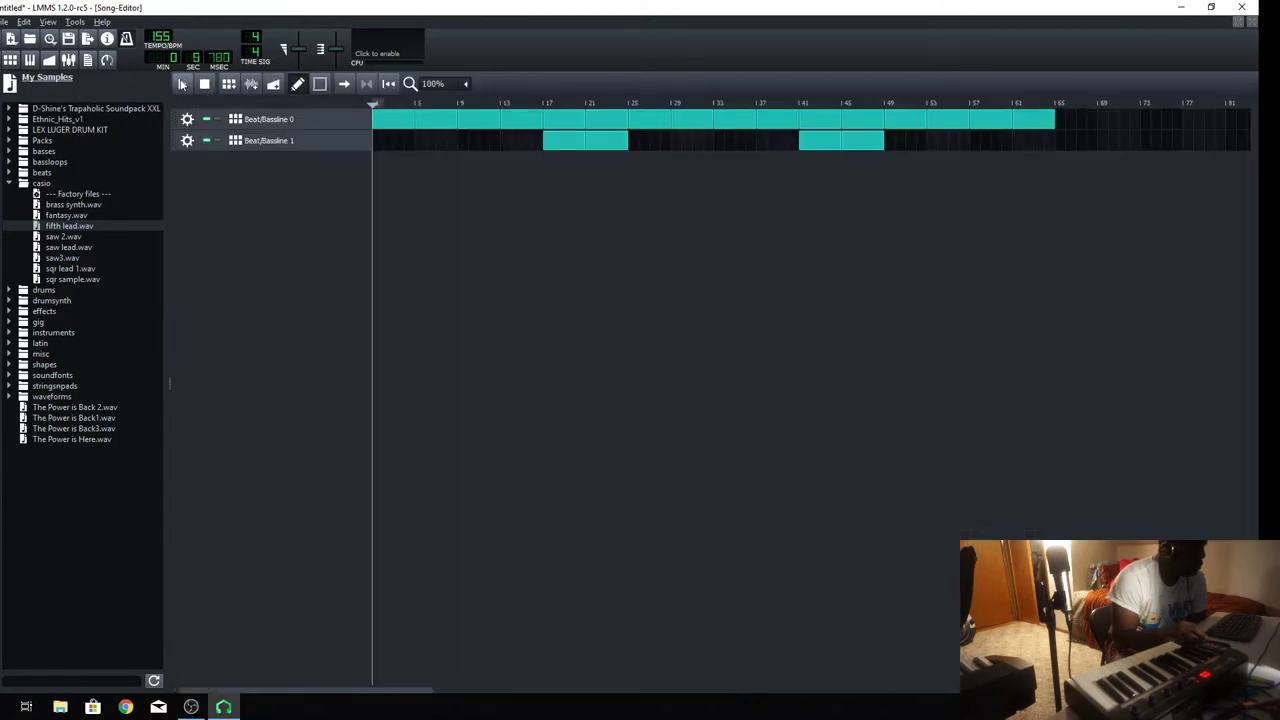
pyautogui.doubleClick(398, 120)
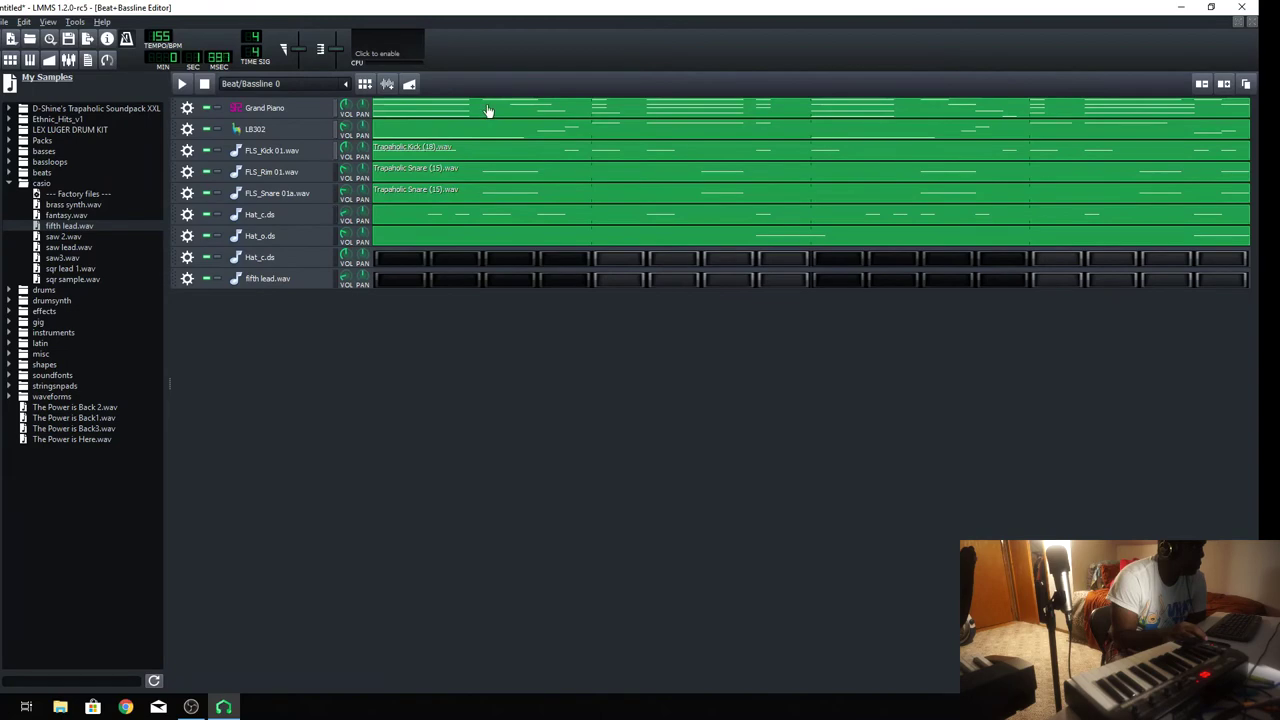
pyautogui.click(488, 110)
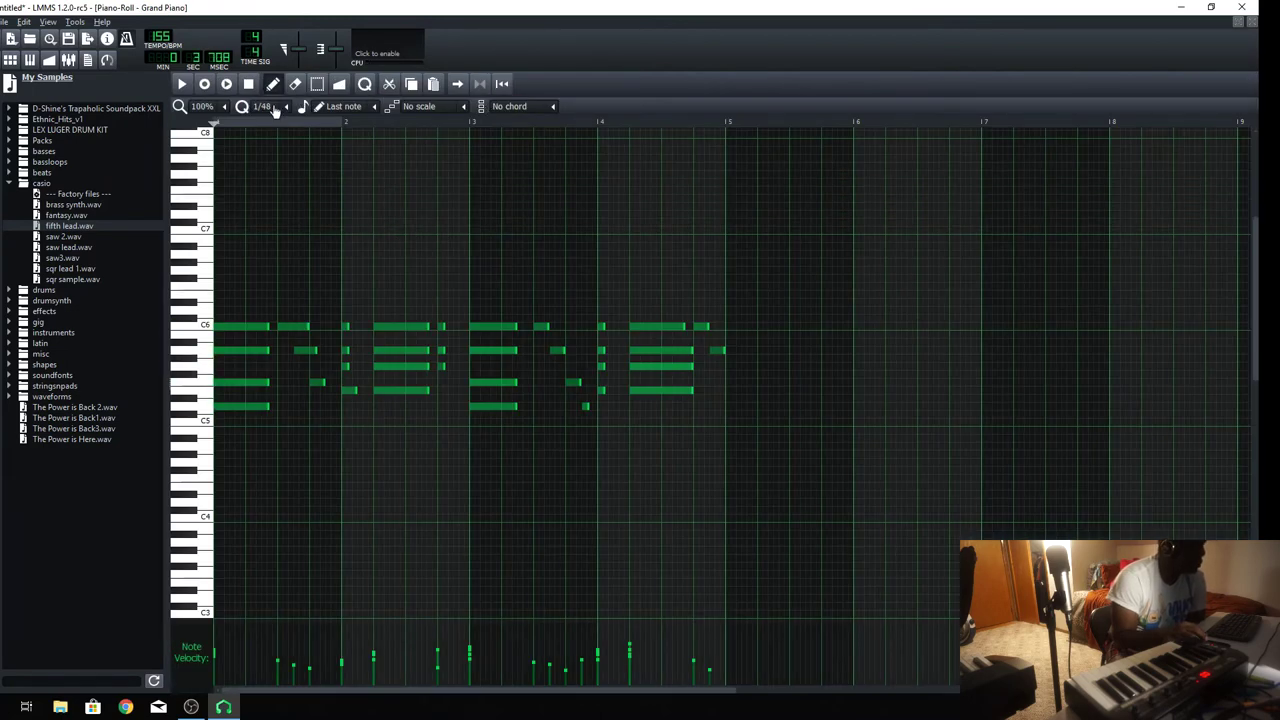
pyautogui.scroll(1, 275, 110)
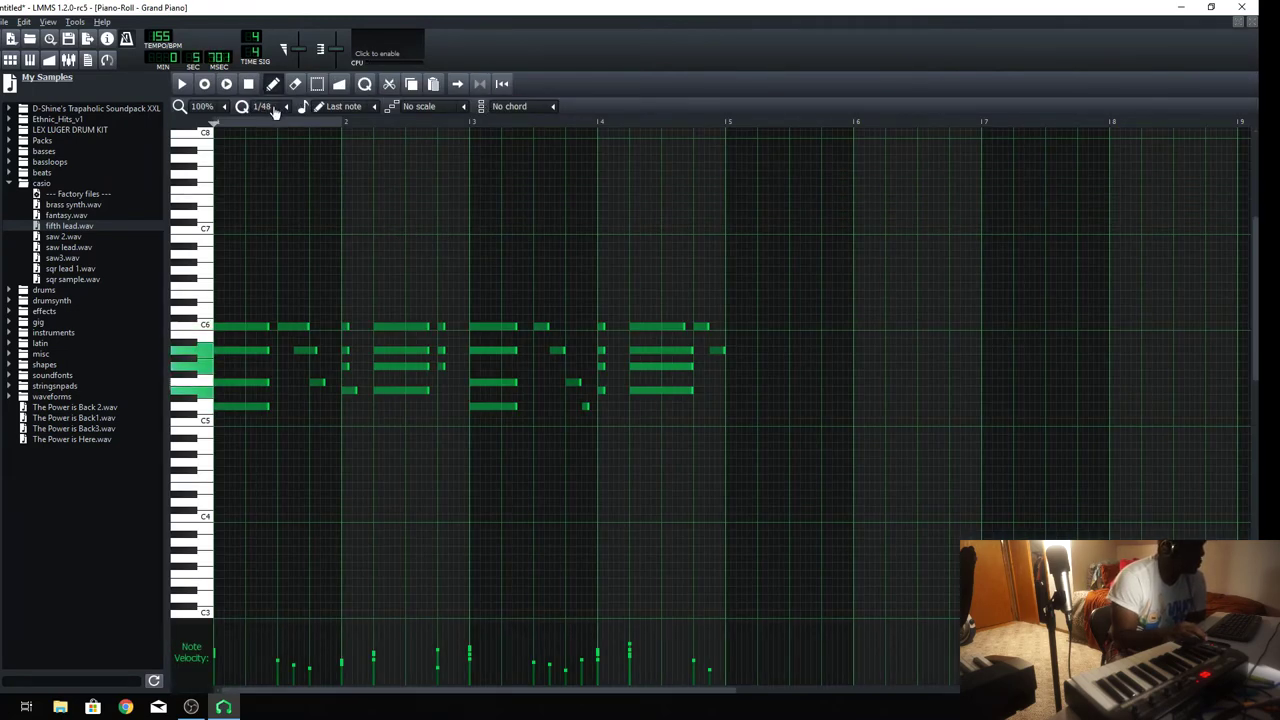
pyautogui.scroll(2, 275, 110)
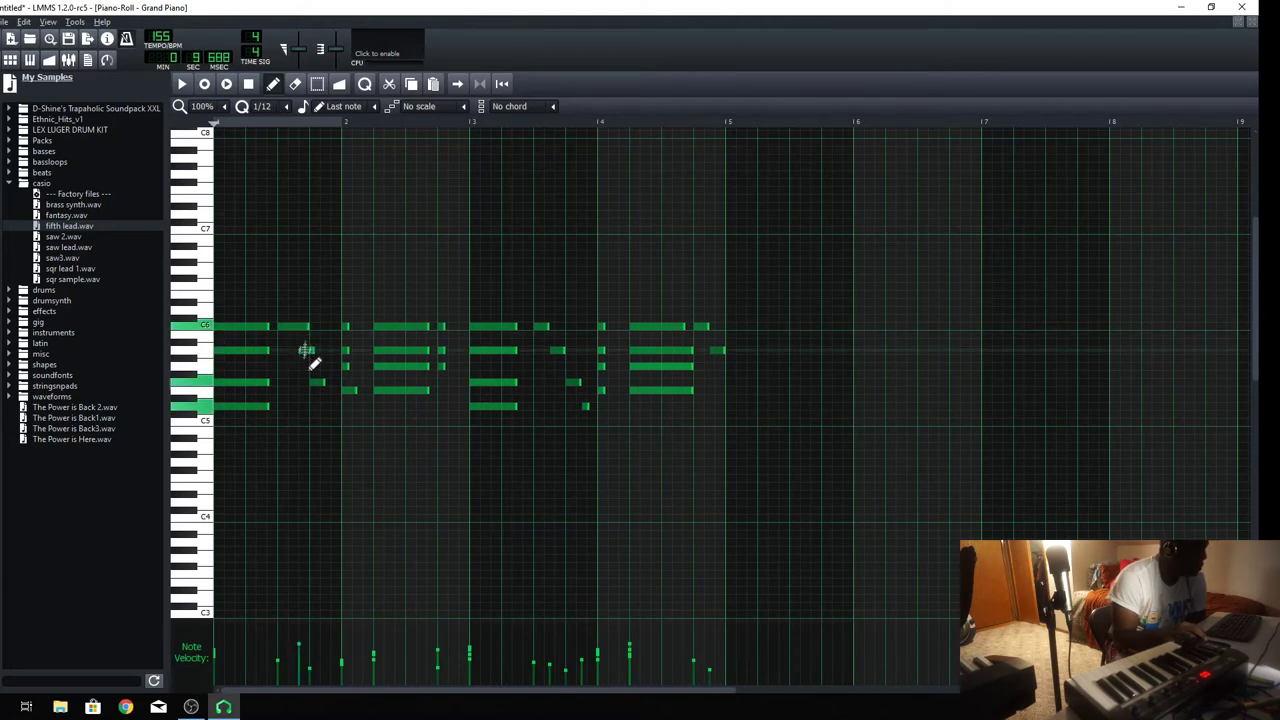
pyautogui.press('space')
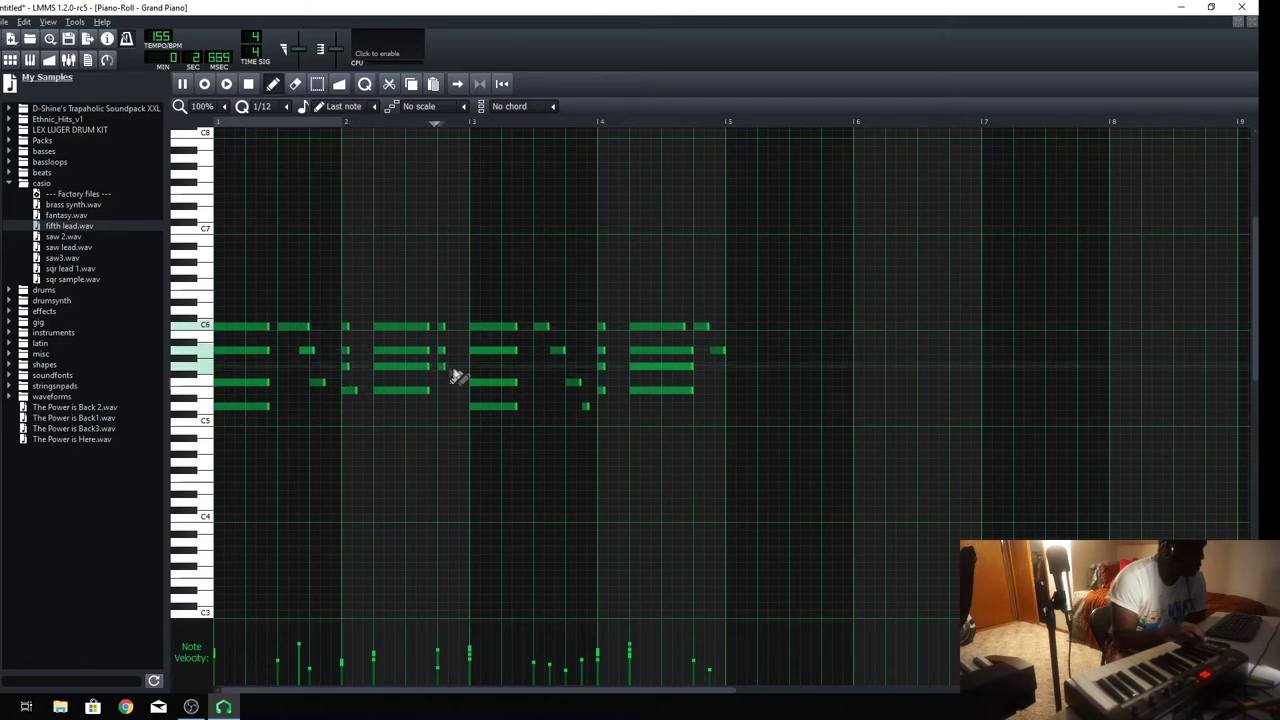
# Shift the second and last short piano notes of bar 3's run onto the 1/12 grid, and nudge and shorten bar 4's final note
pyautogui.click(558, 352)
pyautogui.rightClick(585, 407)
pyautogui.click(589, 407)
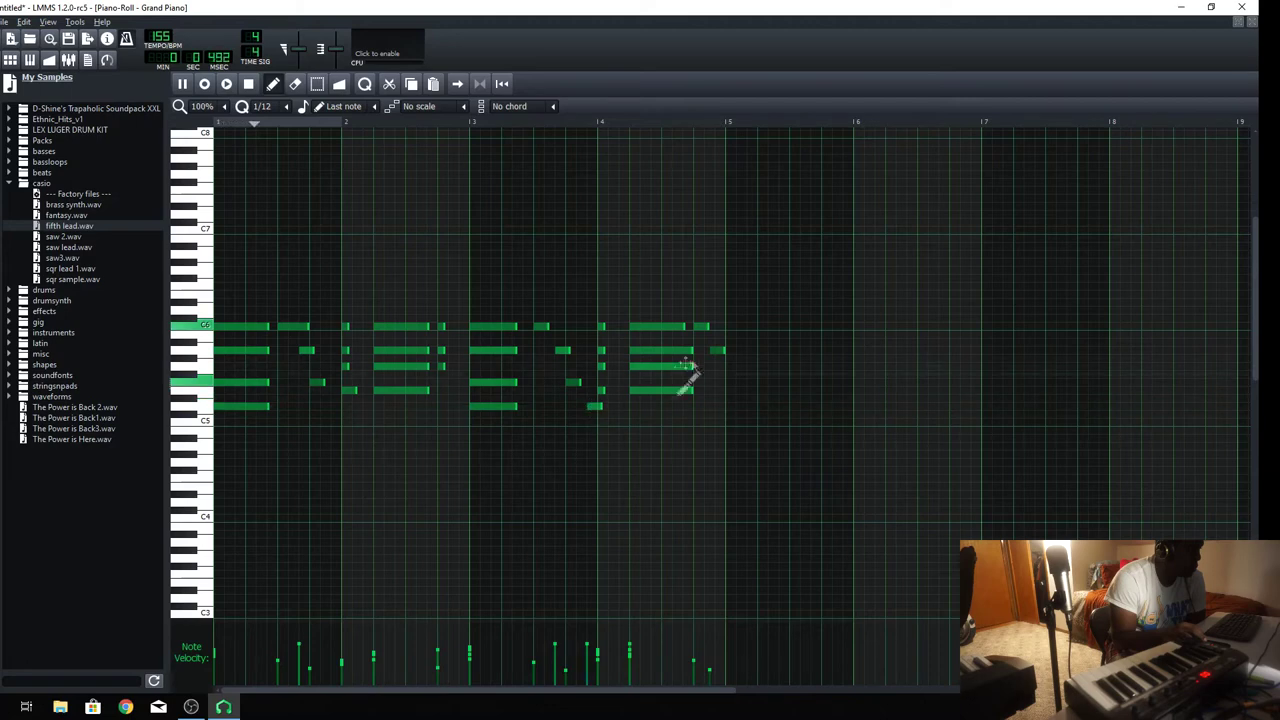
pyautogui.click(724, 353)
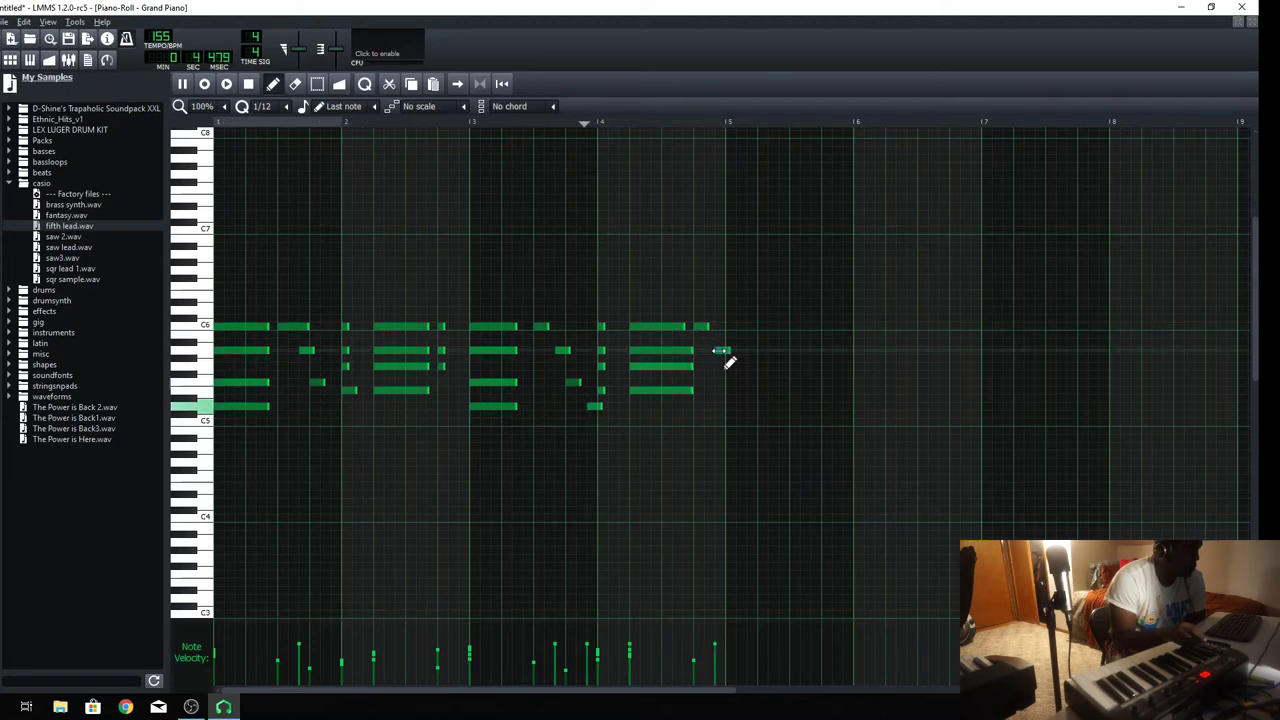
pyautogui.moveTo(728, 352); pyautogui.dragTo(717, 353)
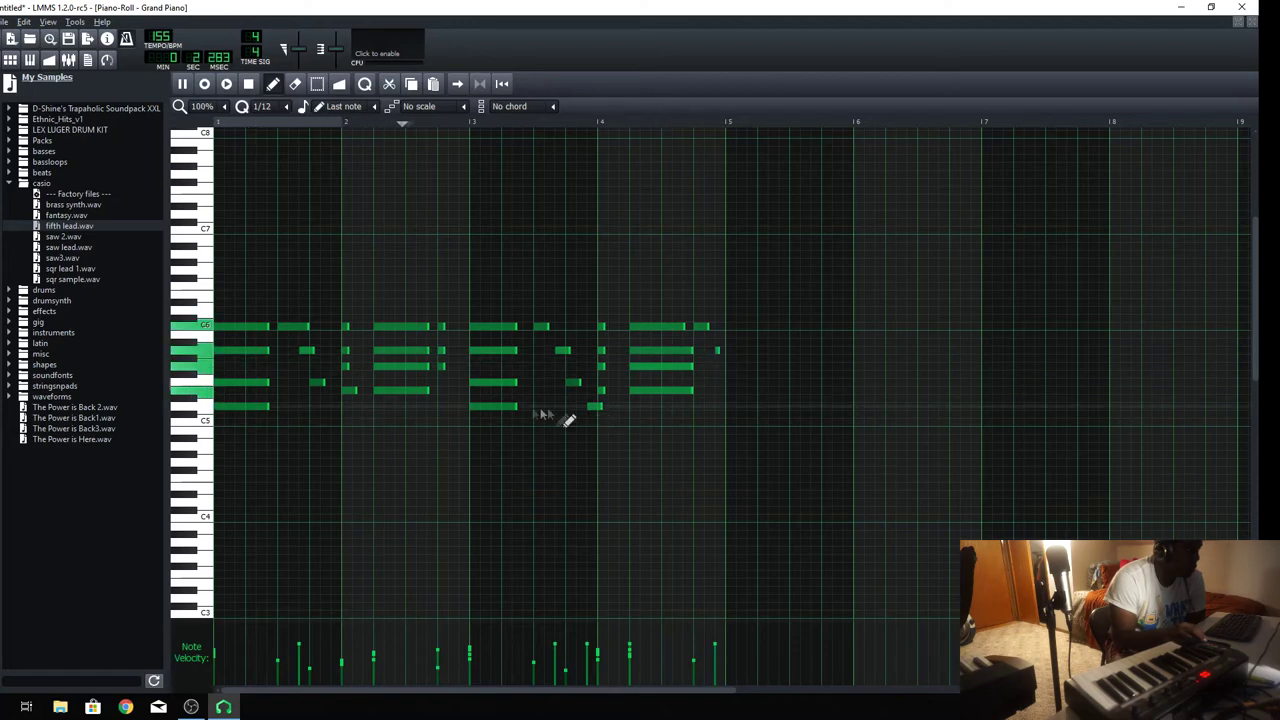
# Open Beat/Bassline 0's LB302 pattern, snap short bass notes in bars 1 and 3 to the 1/12 grid, and delete bar 4's last note
pyautogui.click(1, 60)
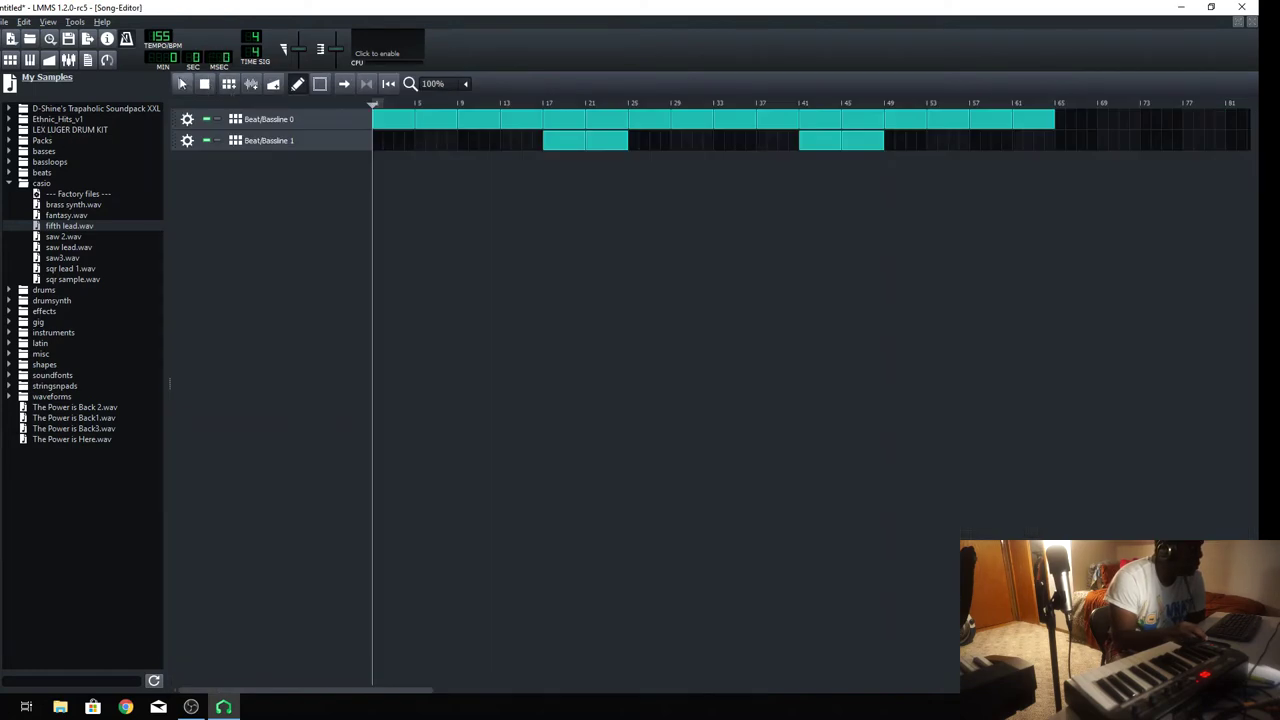
pyautogui.doubleClick(411, 122)
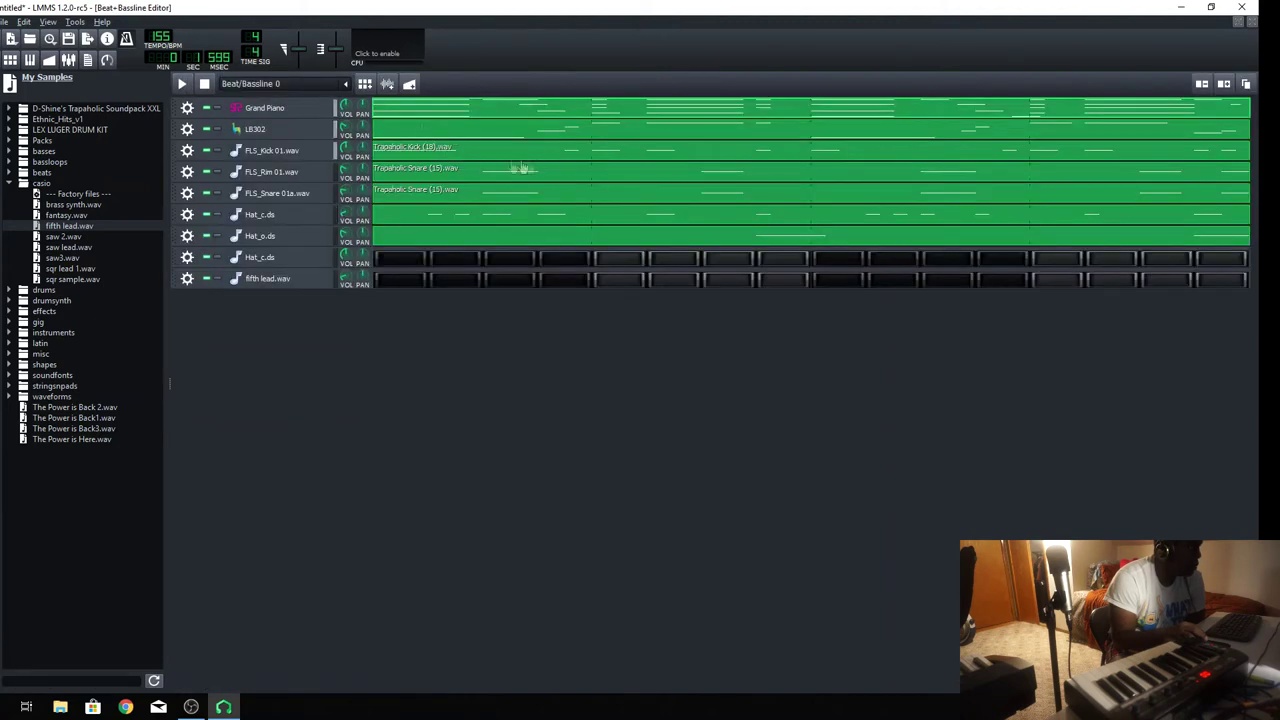
pyautogui.click(465, 135)
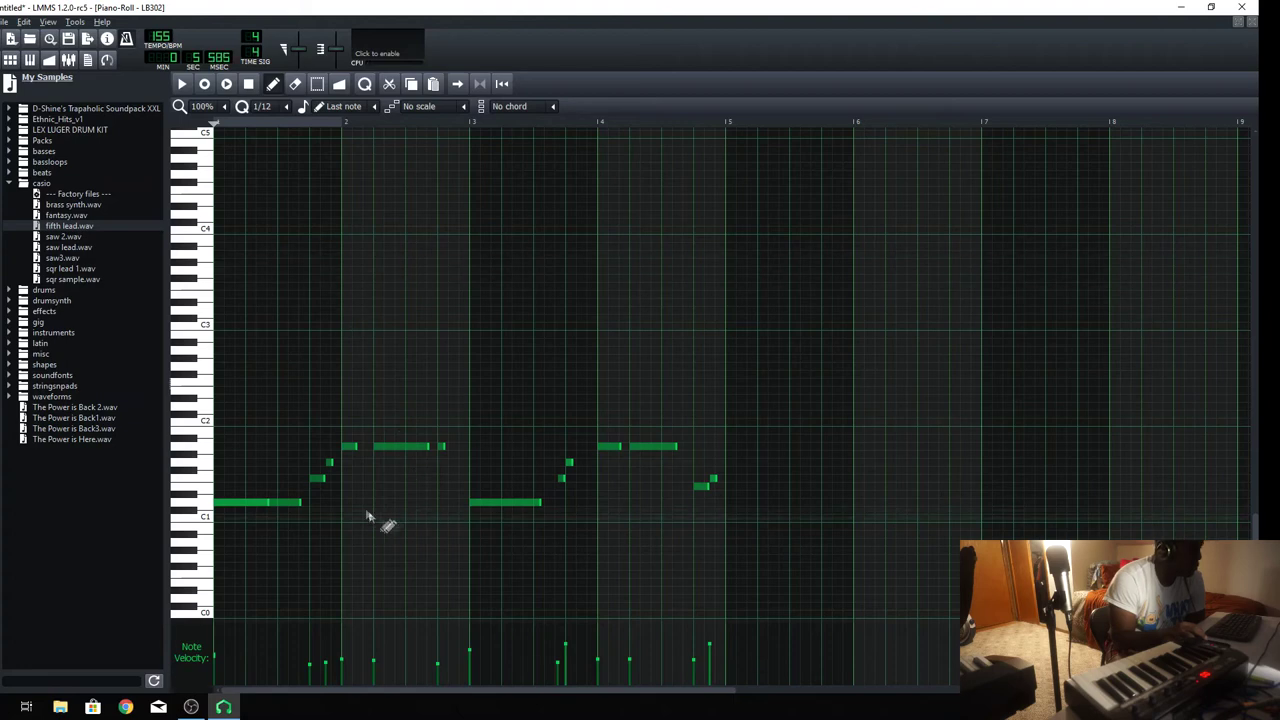
pyautogui.click(333, 463)
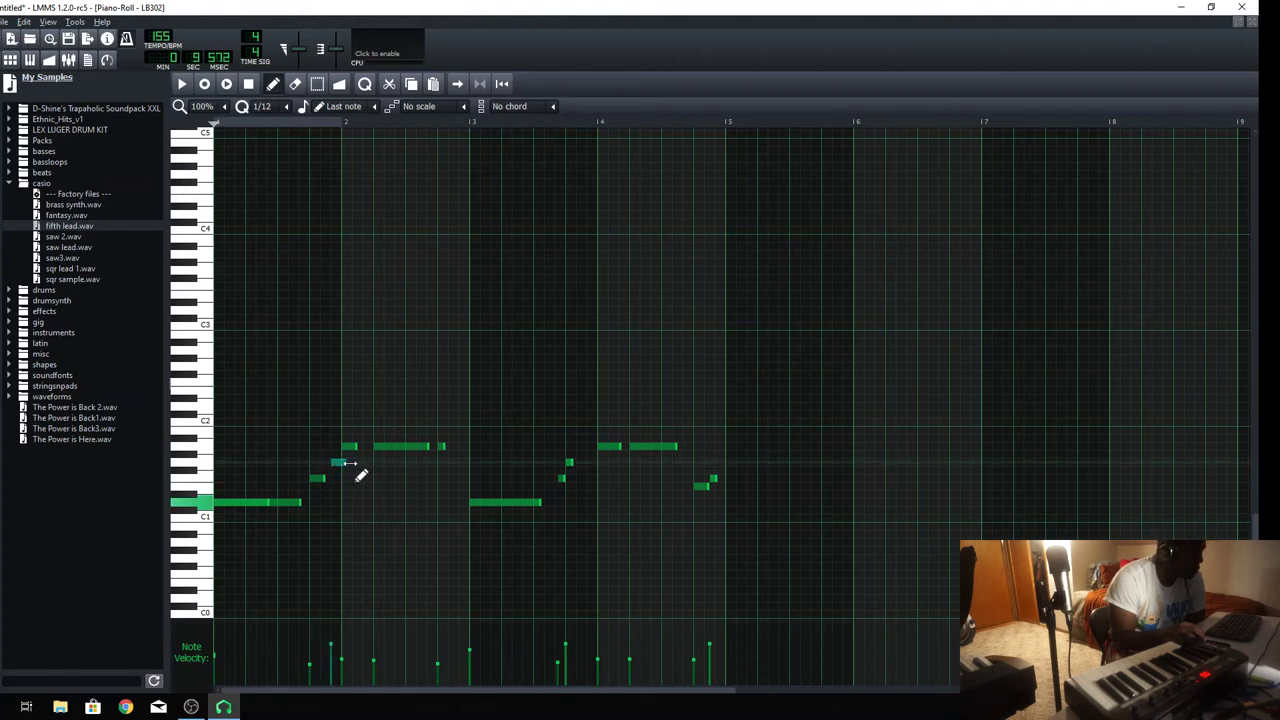
pyautogui.click(557, 478)
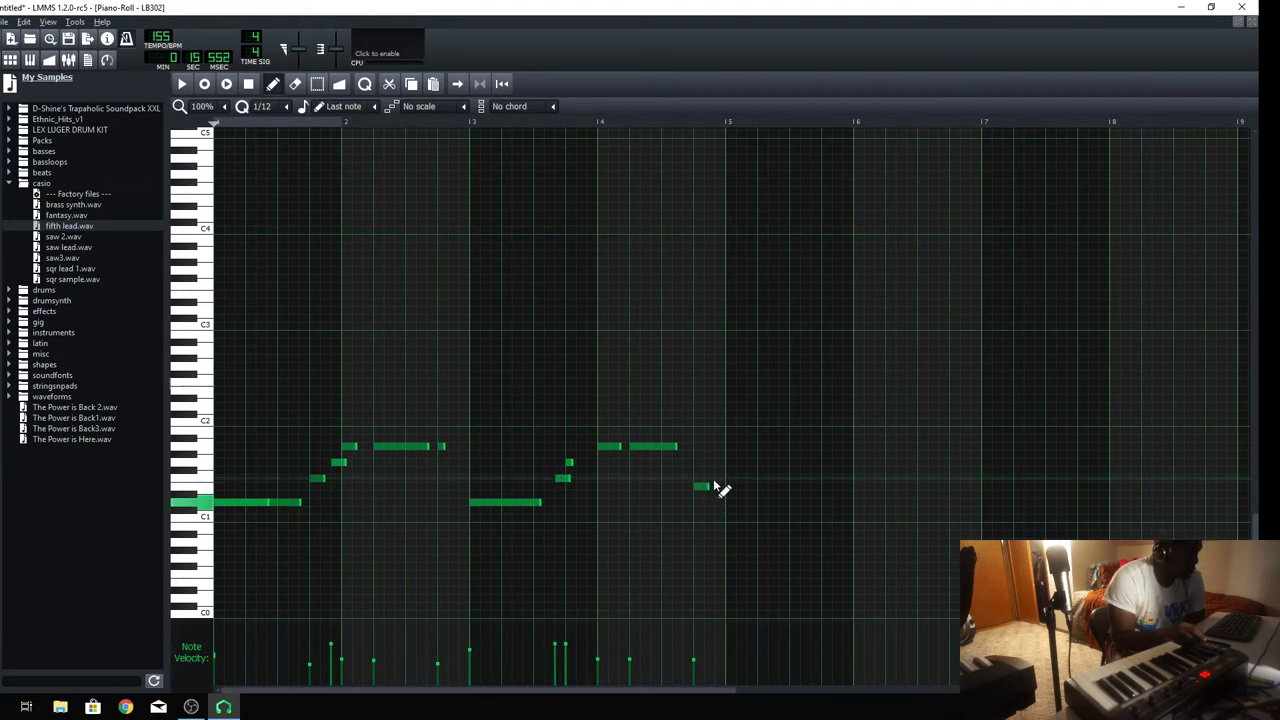
pyautogui.rightClick(713, 478)
pyautogui.click(718, 479)
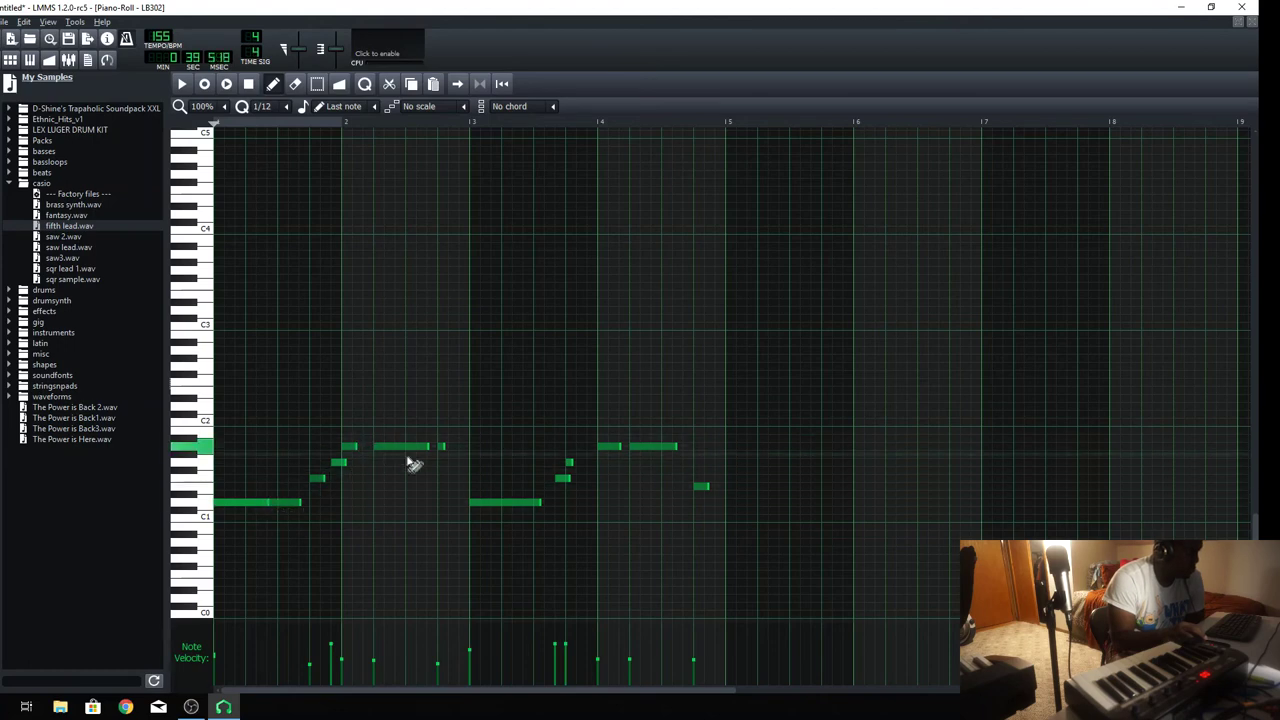
# Review Beat/Bassline 1 and its fifth lead.wav pattern from the Song-Editor, and open Beat/Bassline 0 while the song plays
pyautogui.click(10, 61)
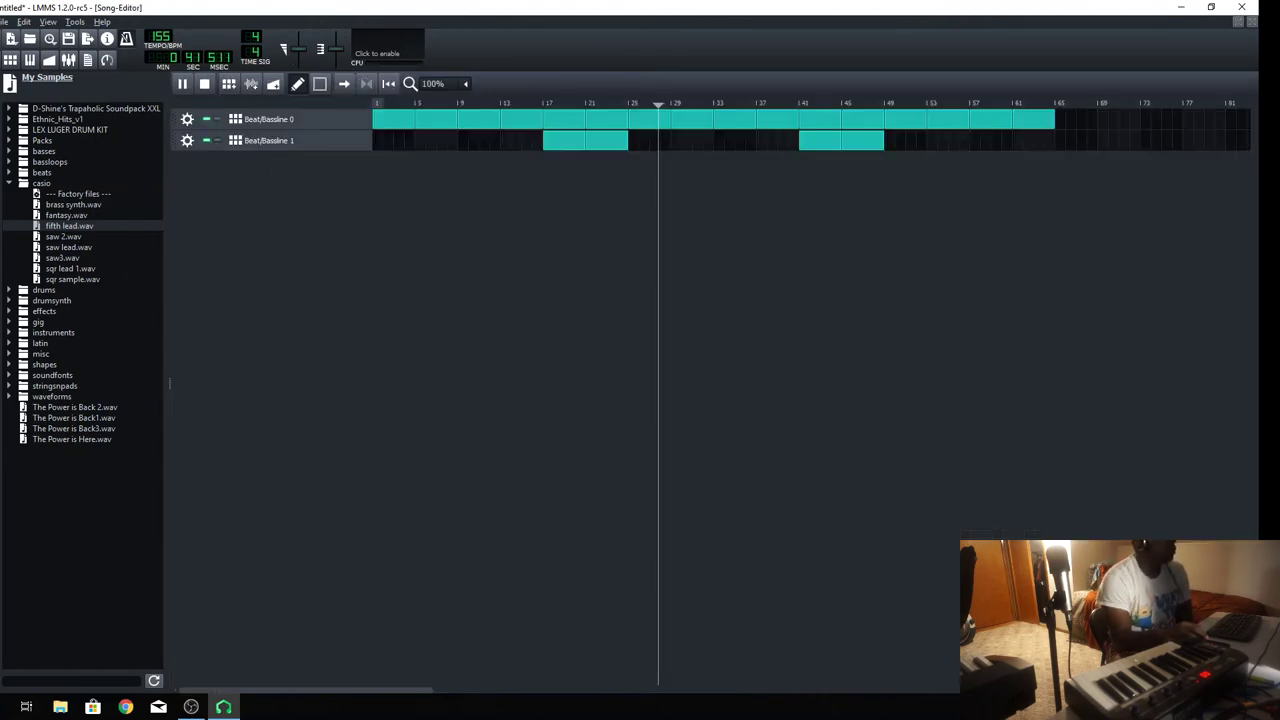
pyautogui.doubleClick(597, 139)
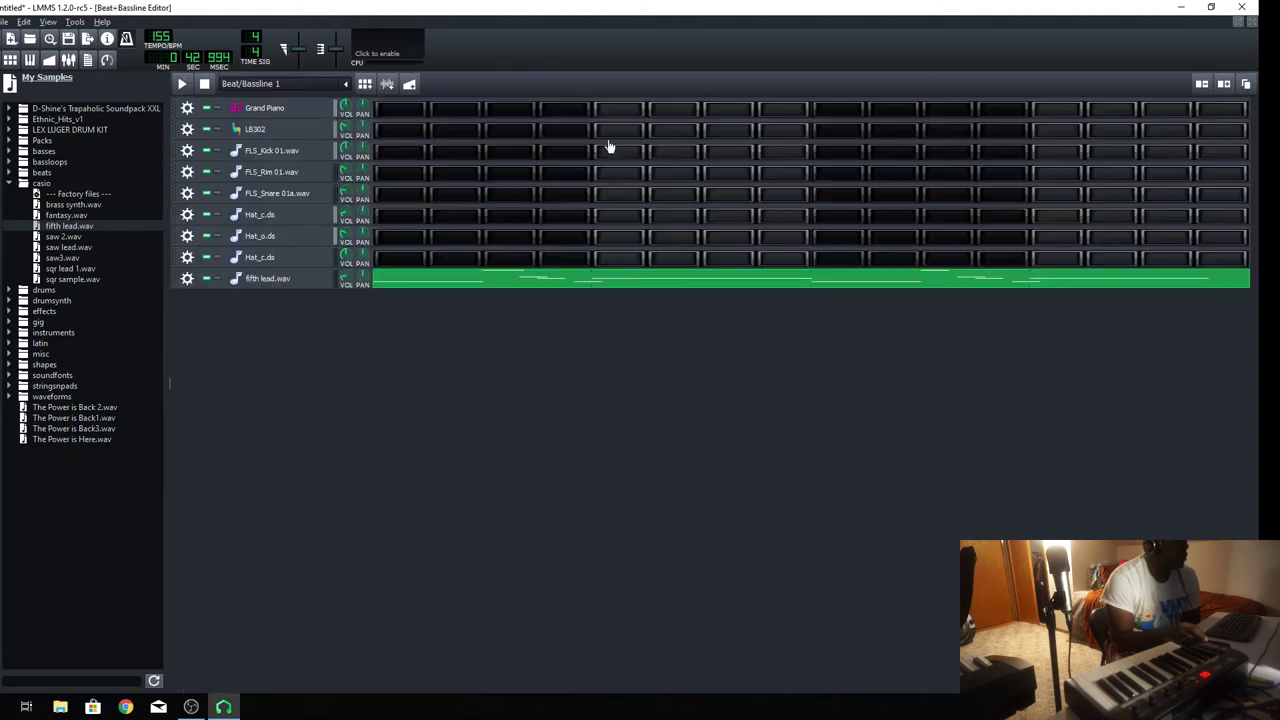
pyautogui.doubleClick(596, 276)
pyautogui.click(2, 60)
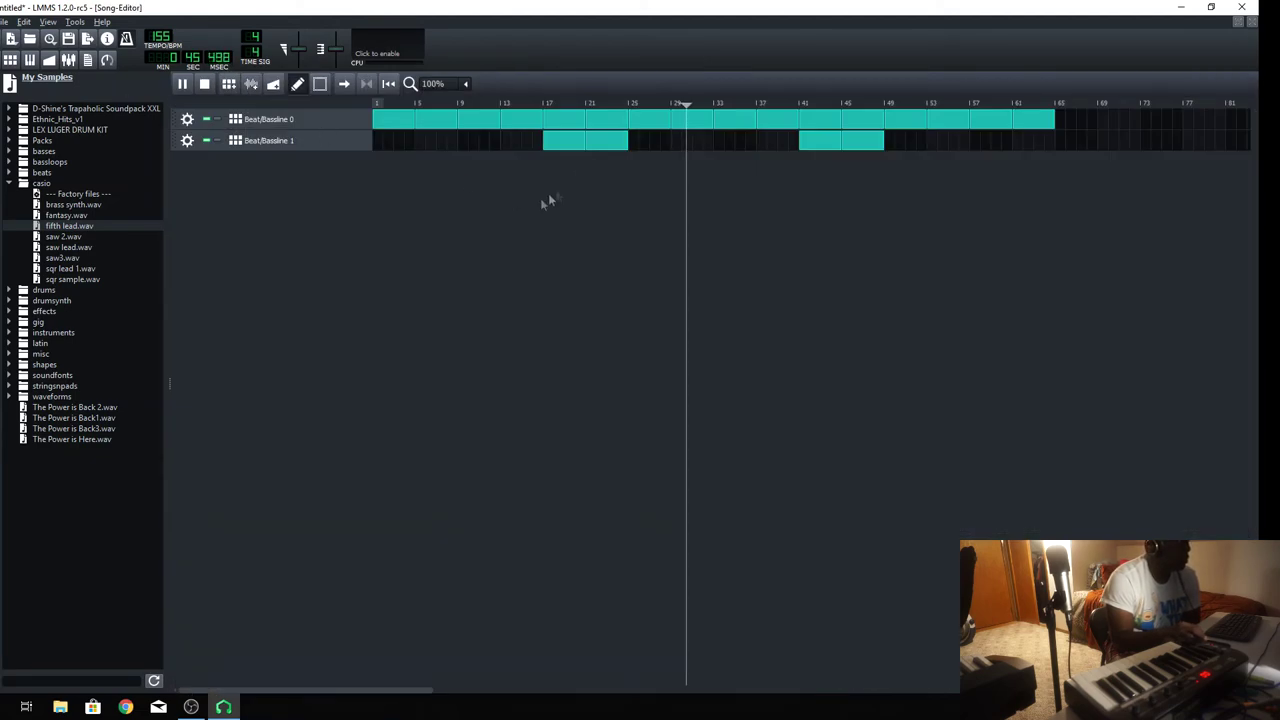
pyautogui.doubleClick(603, 123)
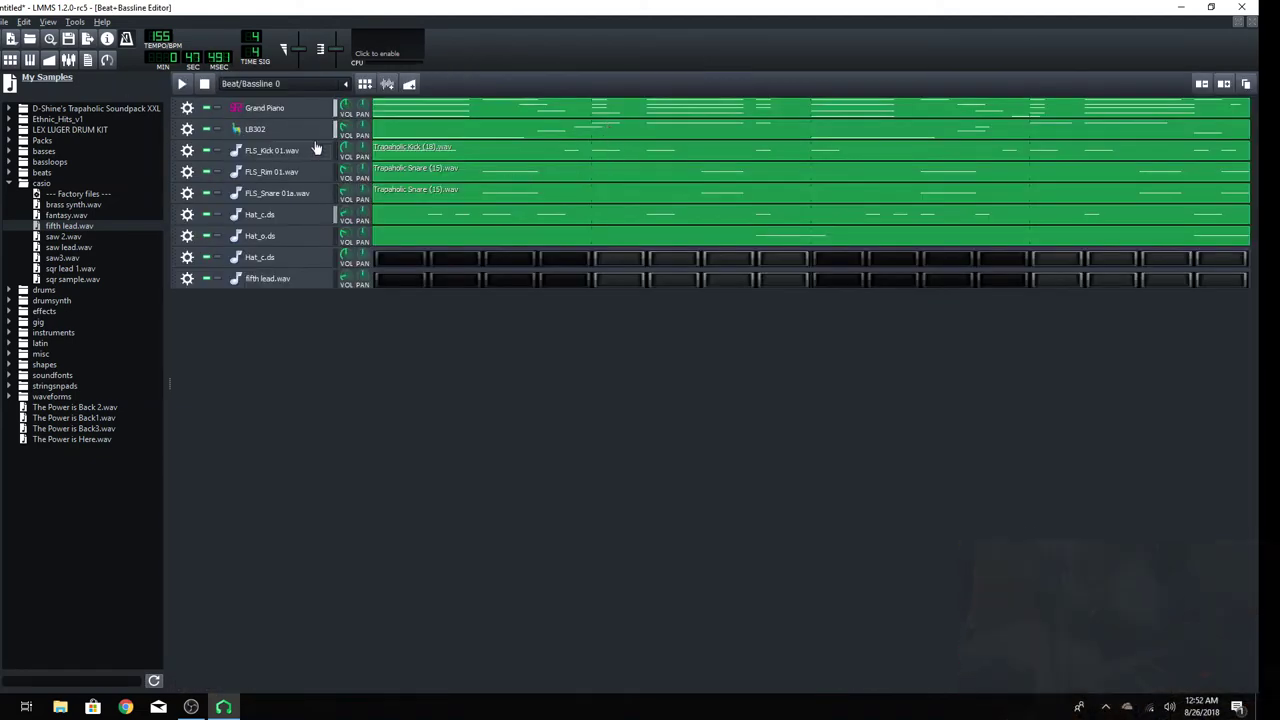